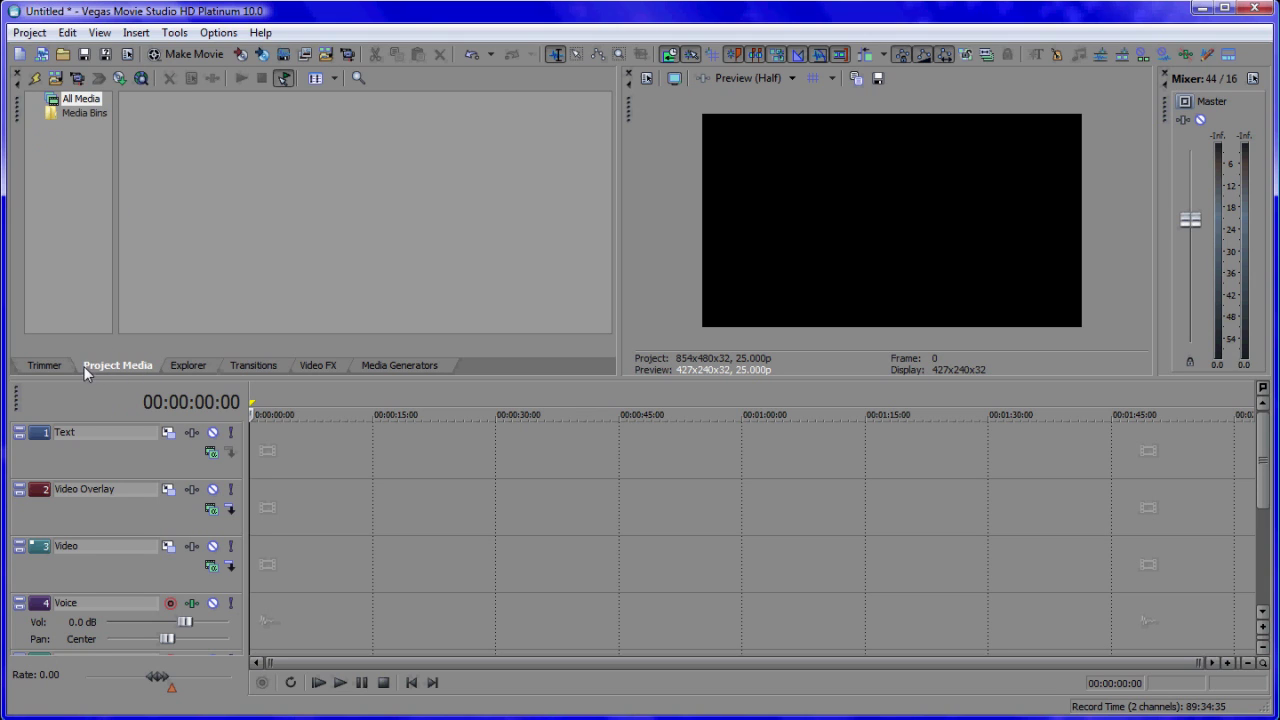
pyautogui.click(54, 86)
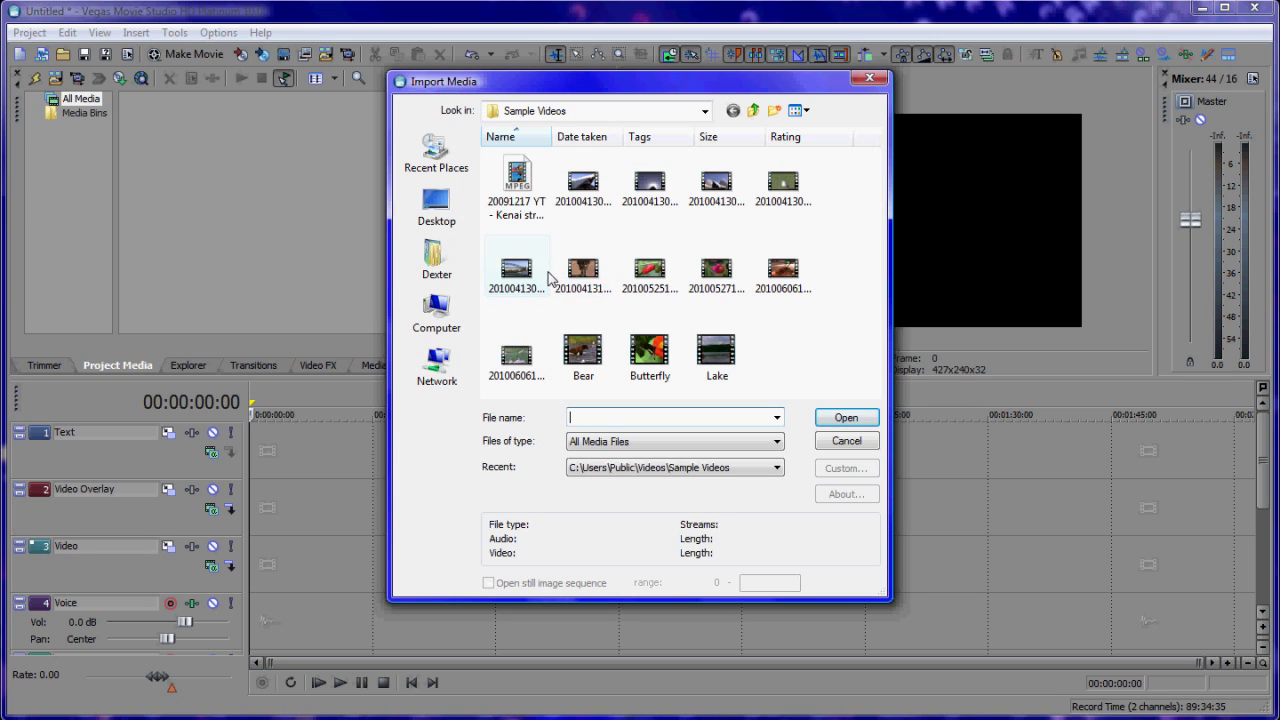
pyautogui.click(589, 279)
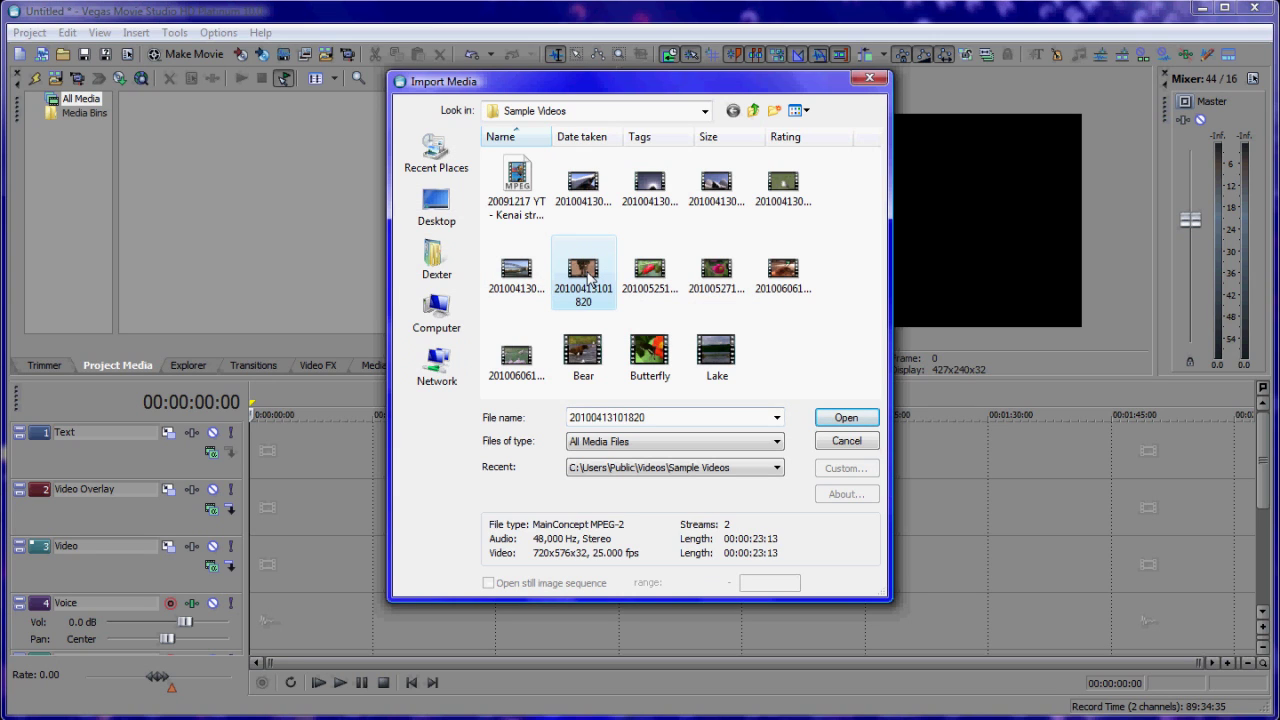
pyautogui.hotkey('shift', 'Right')
pyautogui.hotkey('shift', 'Right')
pyautogui.hotkey('shift', 'Right')
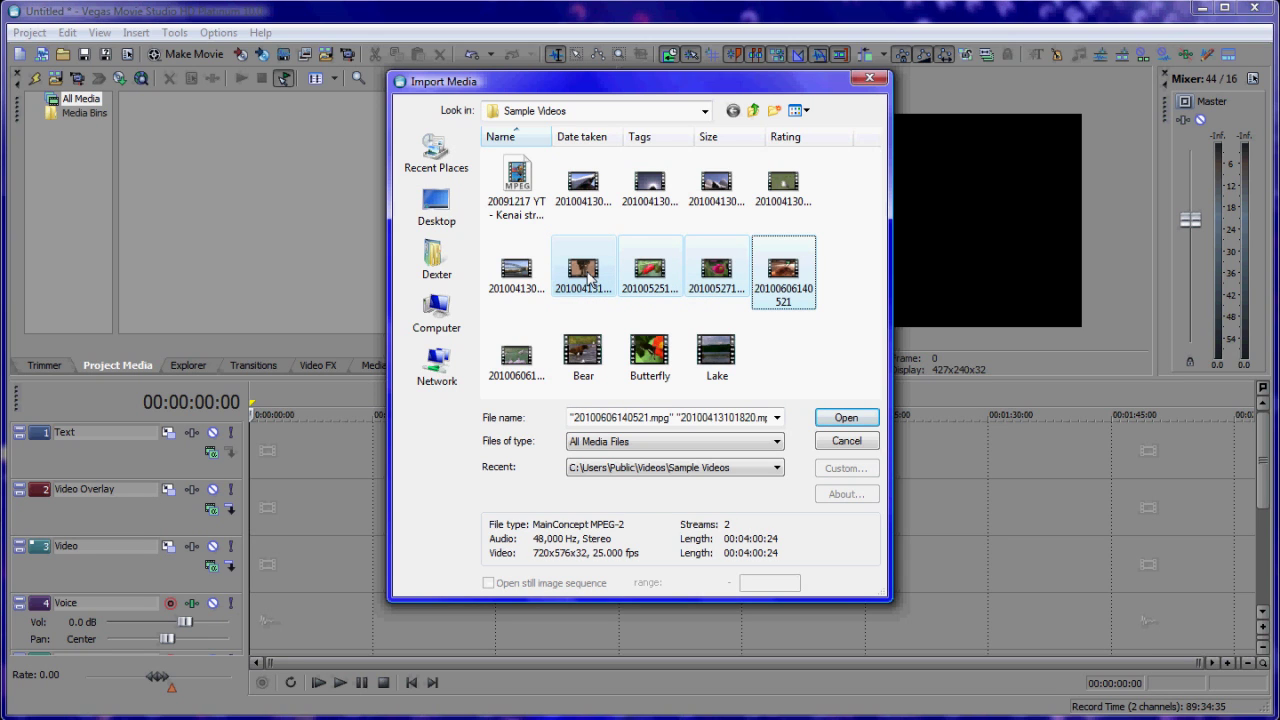
pyautogui.click(838, 418)
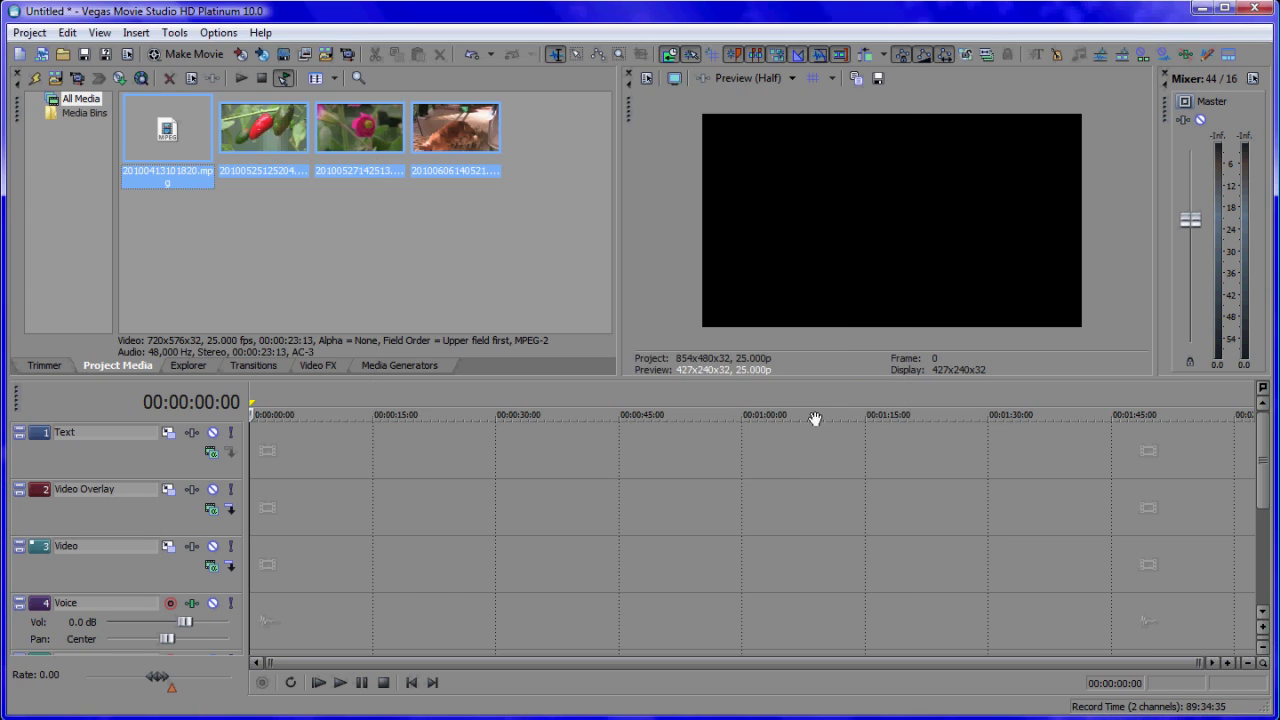
pyautogui.click(212, 255)
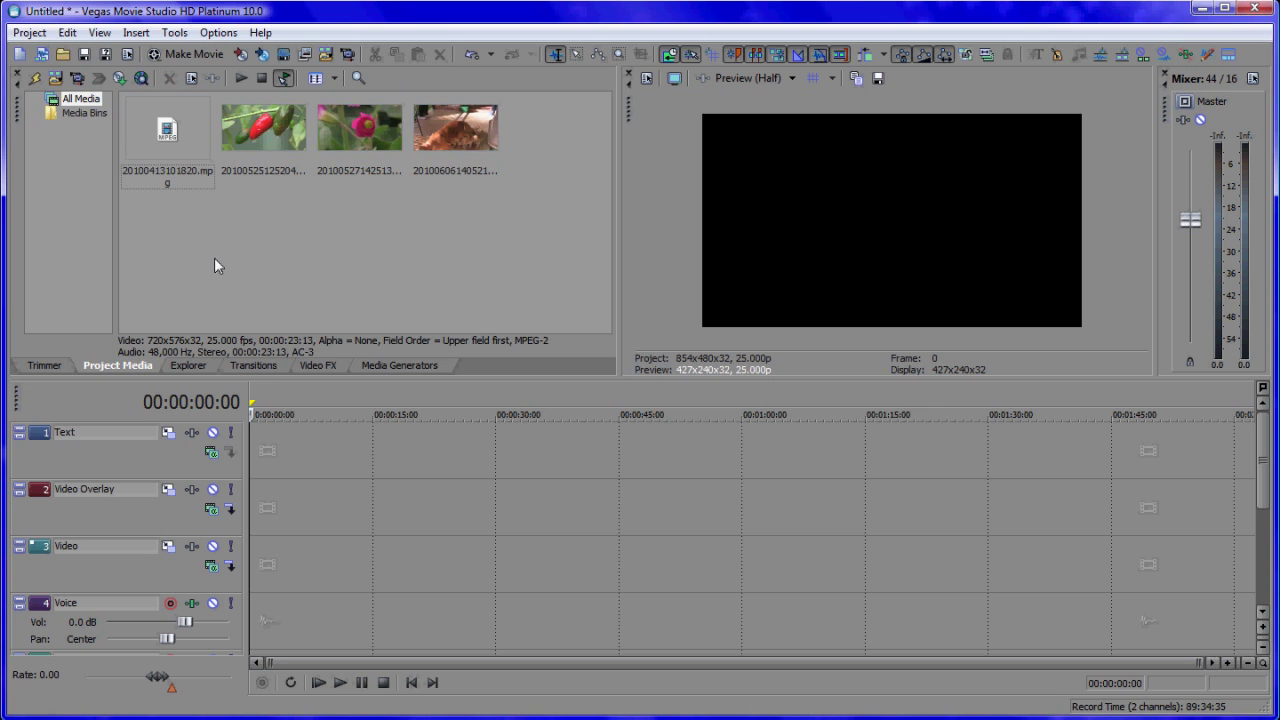
# Import the seagull clip 20100413094511.mpg and the puppies clip 20100606142638.mpg from Sample Videos into the project media
pyautogui.click(57, 80)
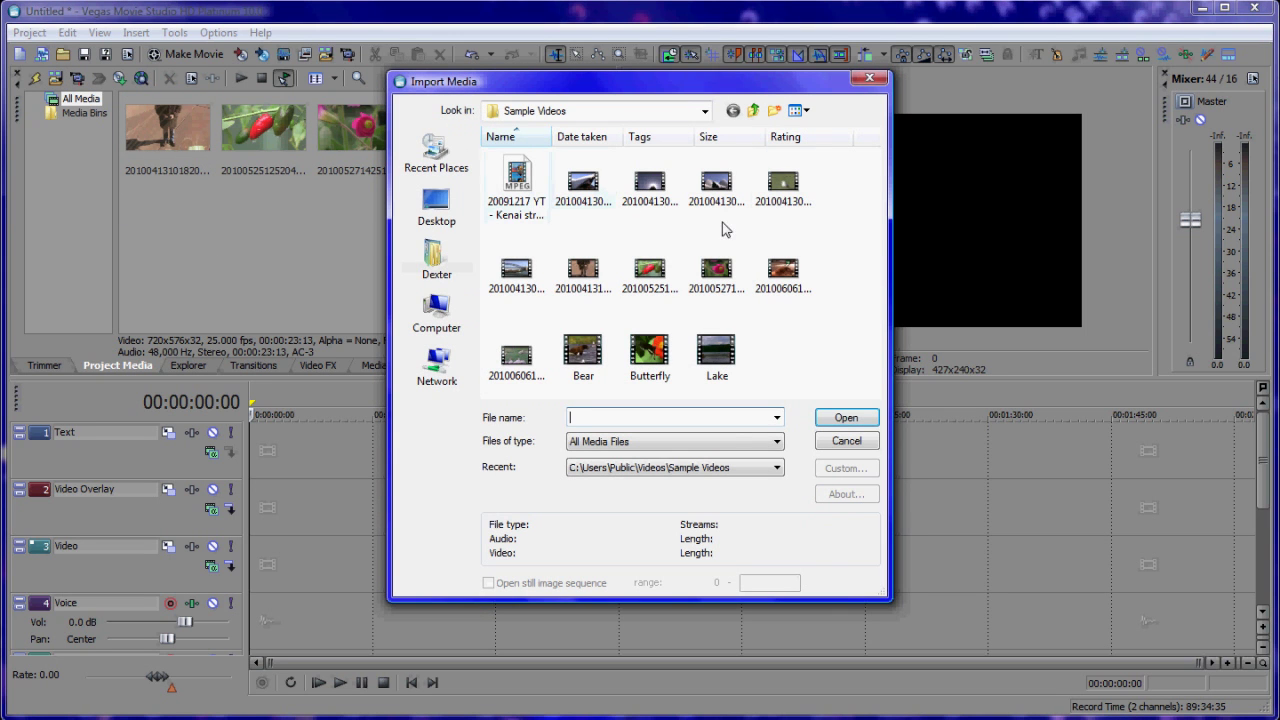
pyautogui.click(783, 185)
pyautogui.click(846, 418)
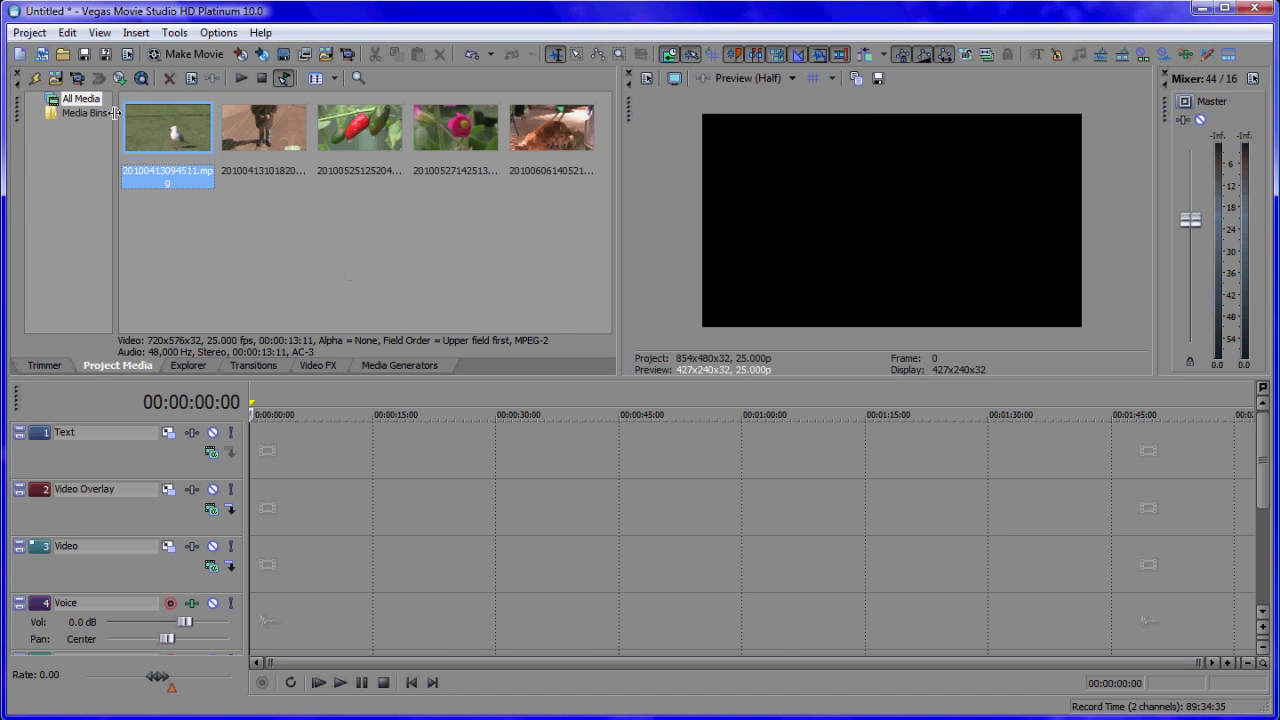
pyautogui.click(60, 82)
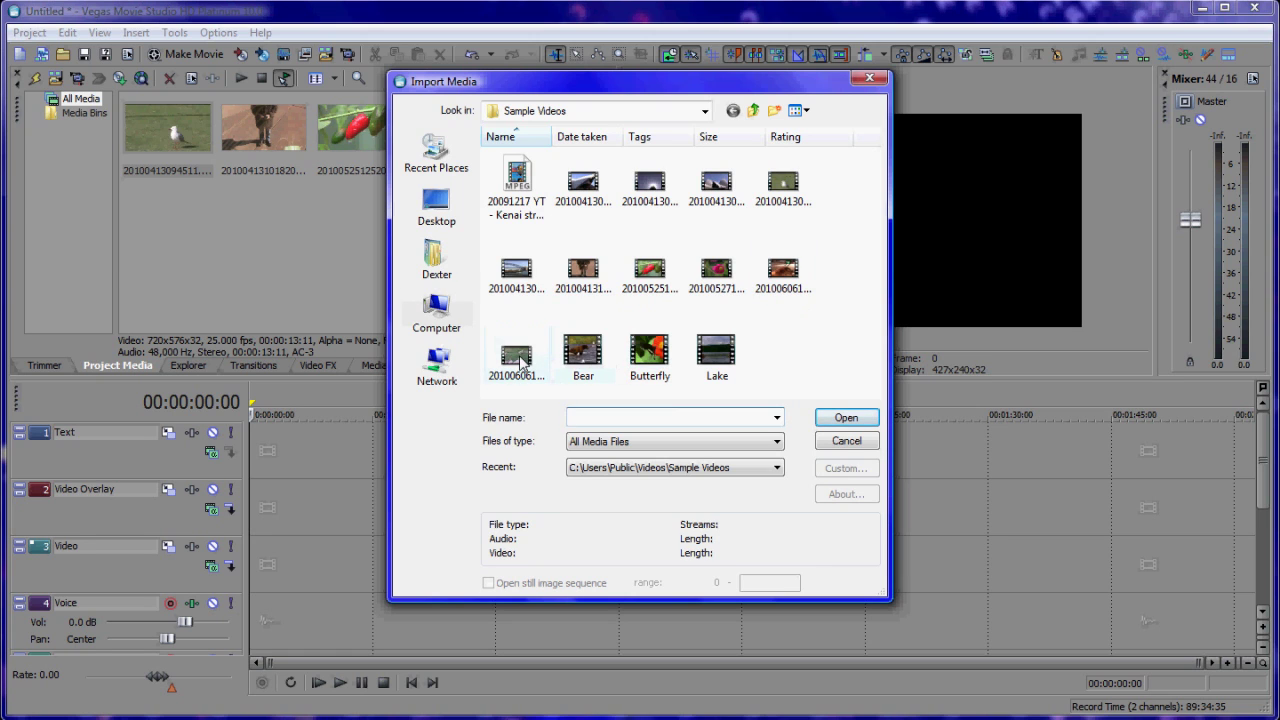
pyautogui.doubleClick(520, 362)
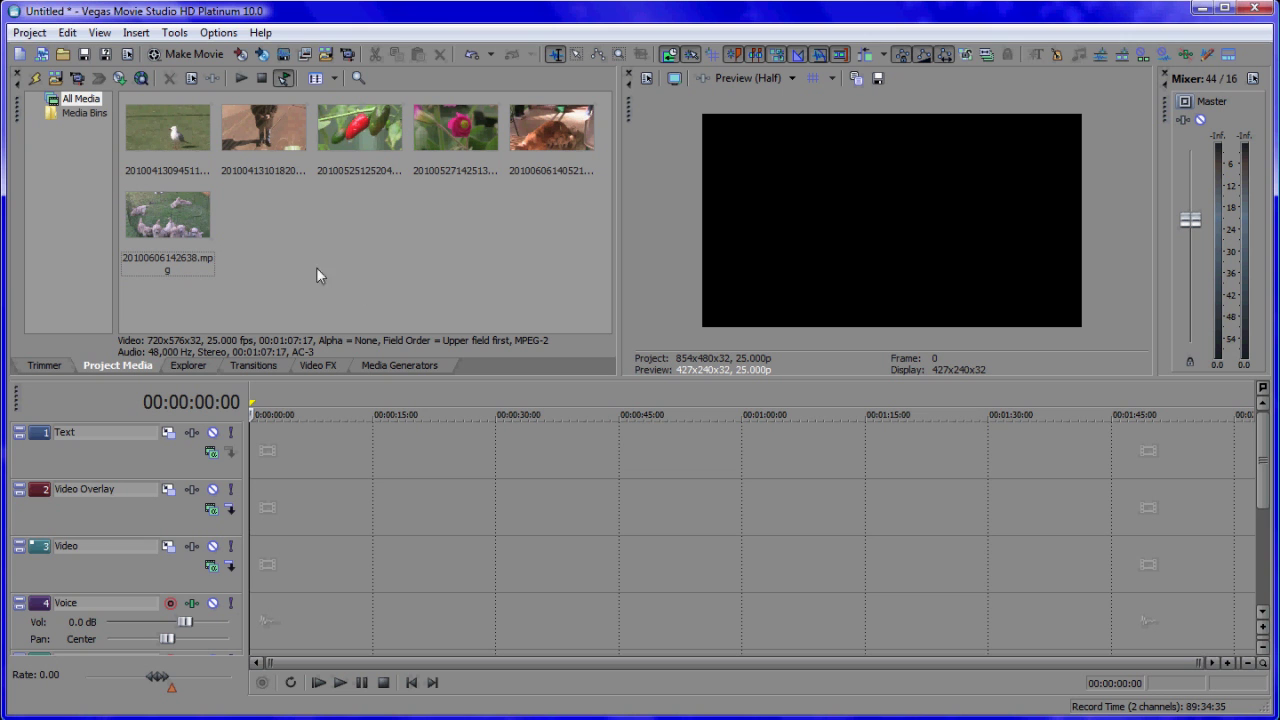
# Place all six imported clips end to end on the Video track, starting at the beginning of the timeline
pyautogui.click(176, 138)
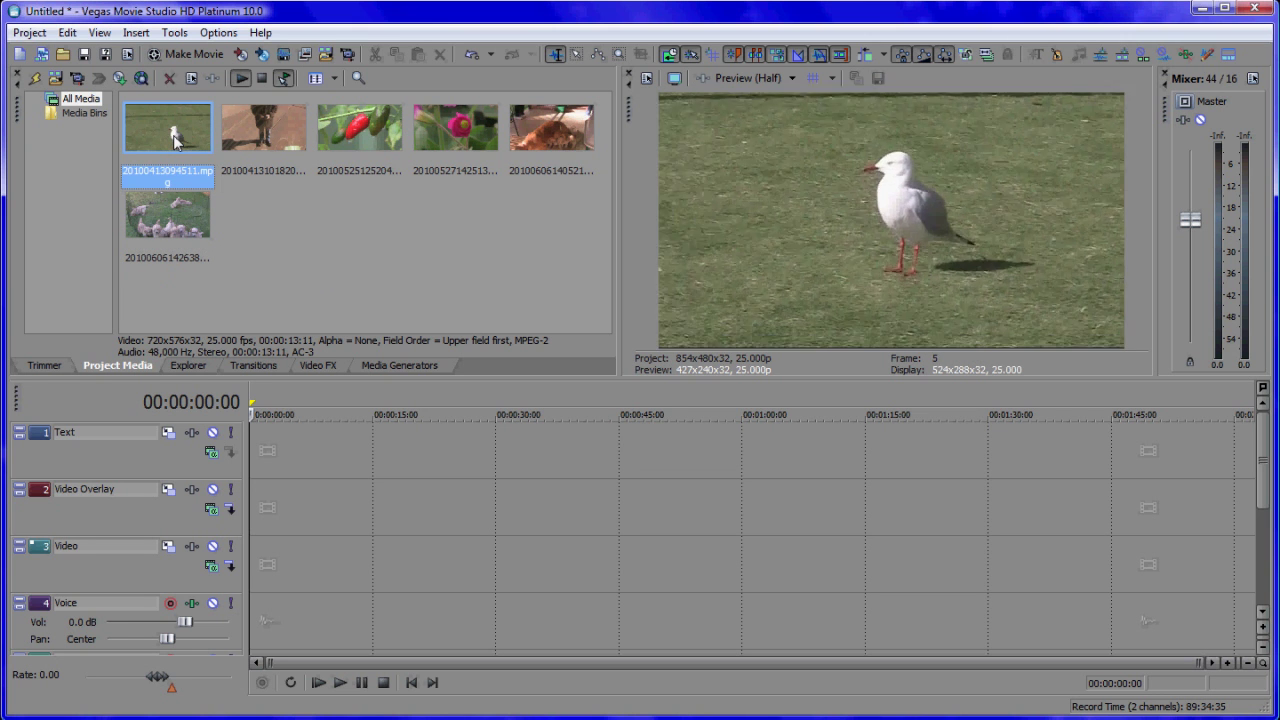
pyautogui.hotkey('ctrl', 'a')
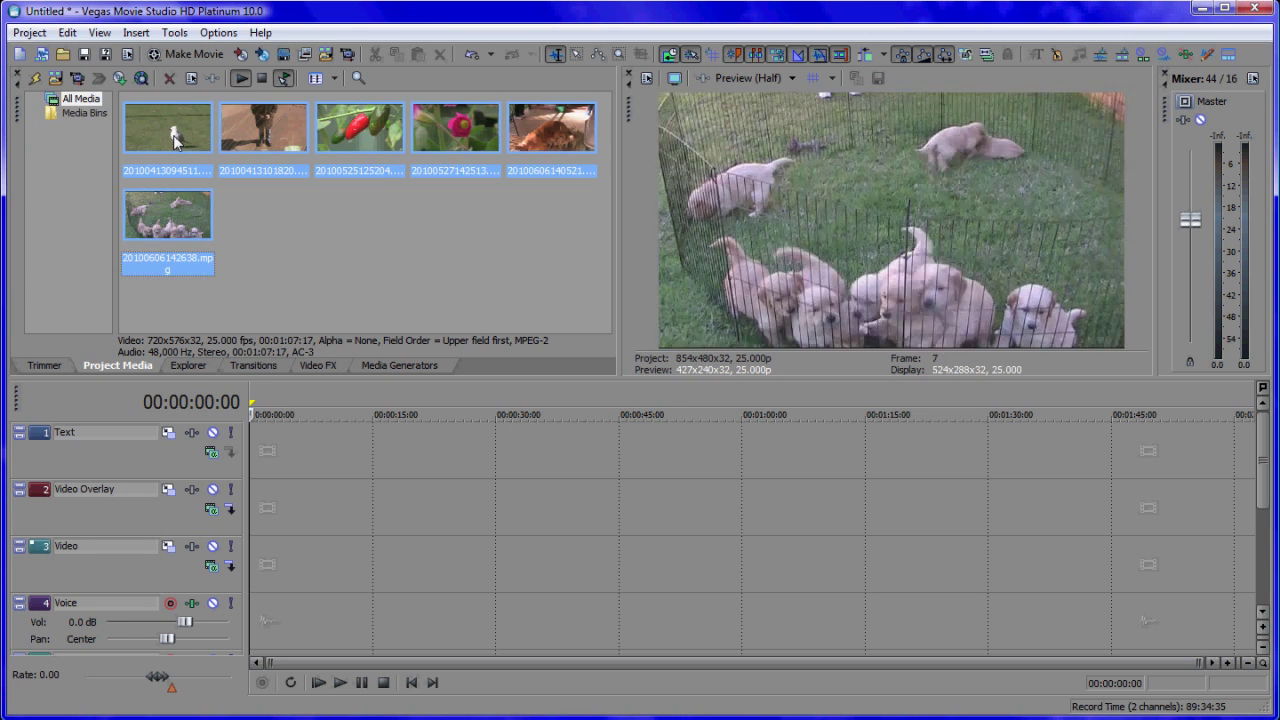
pyautogui.moveTo(176, 138); pyautogui.dragTo(262, 581)
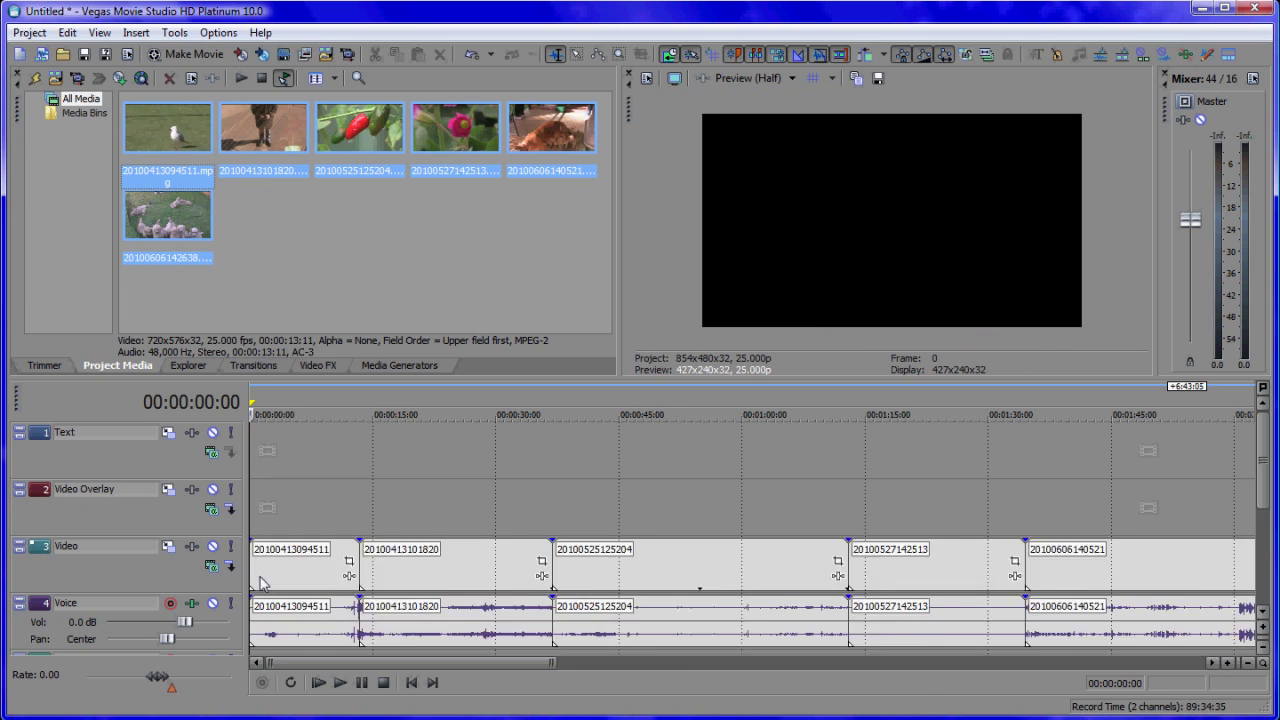
pyautogui.moveTo(1128, 560); pyautogui.dragTo(1150, 560)
pyautogui.moveTo(887, 565); pyautogui.dragTo(899, 564)
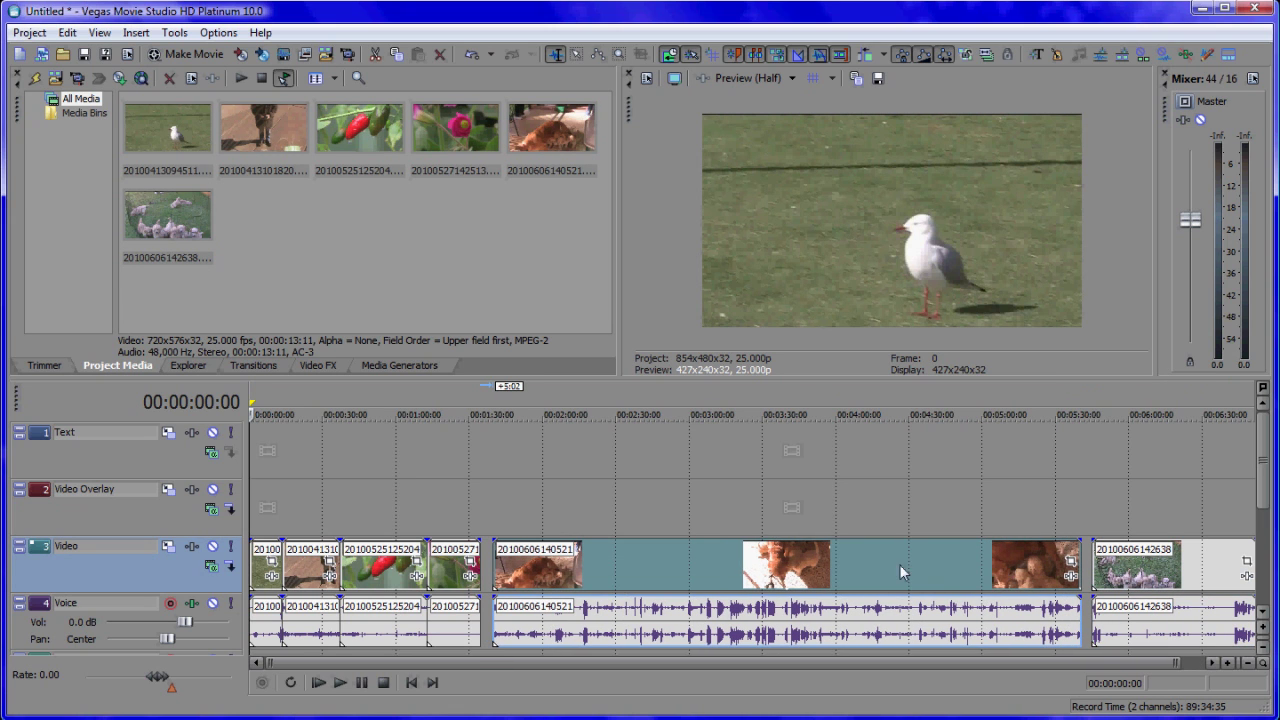
pyautogui.moveTo(455, 570); pyautogui.dragTo(466, 570)
pyautogui.moveTo(310, 570); pyautogui.dragTo(346, 570)
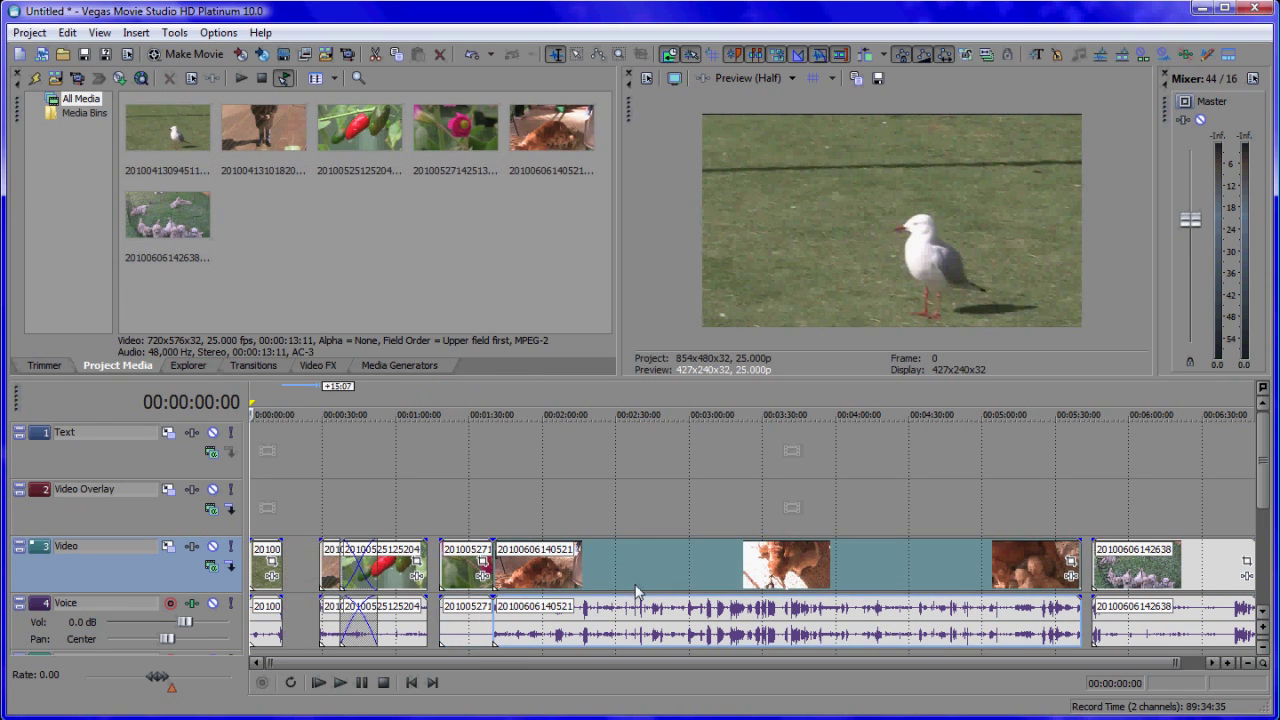
pyautogui.click(636, 589)
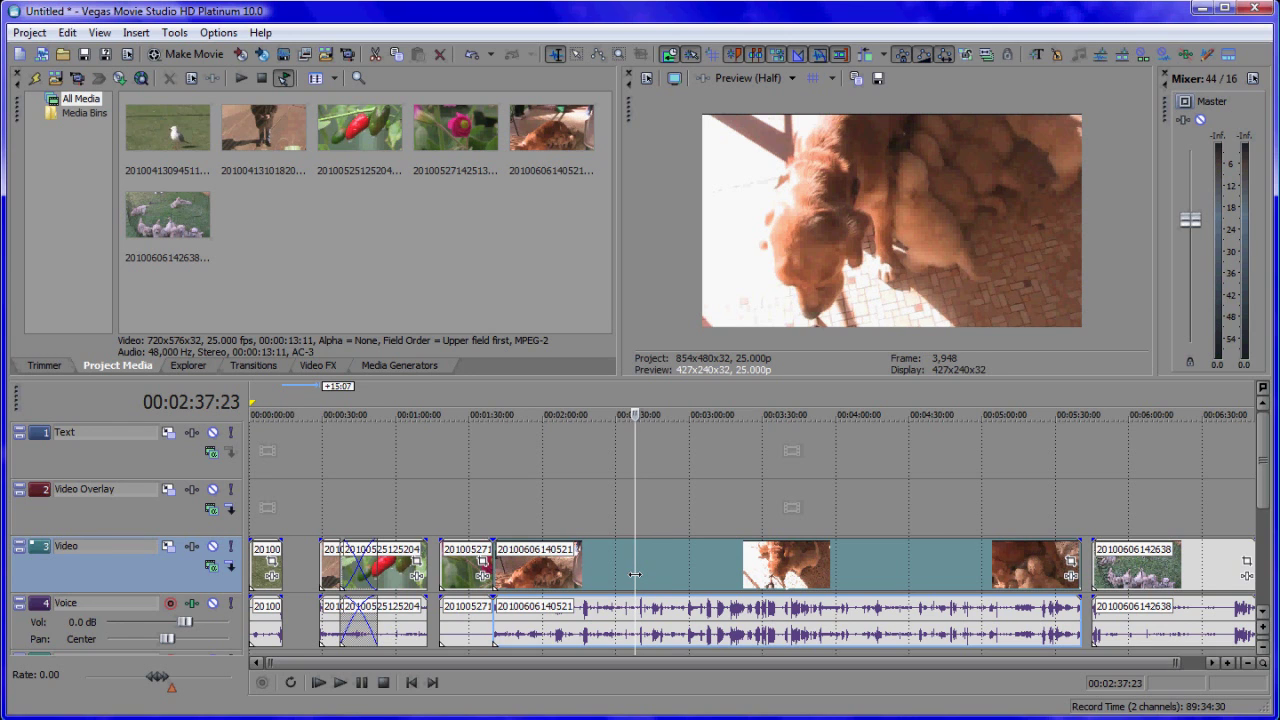
pyautogui.scroll(2, 635, 574)
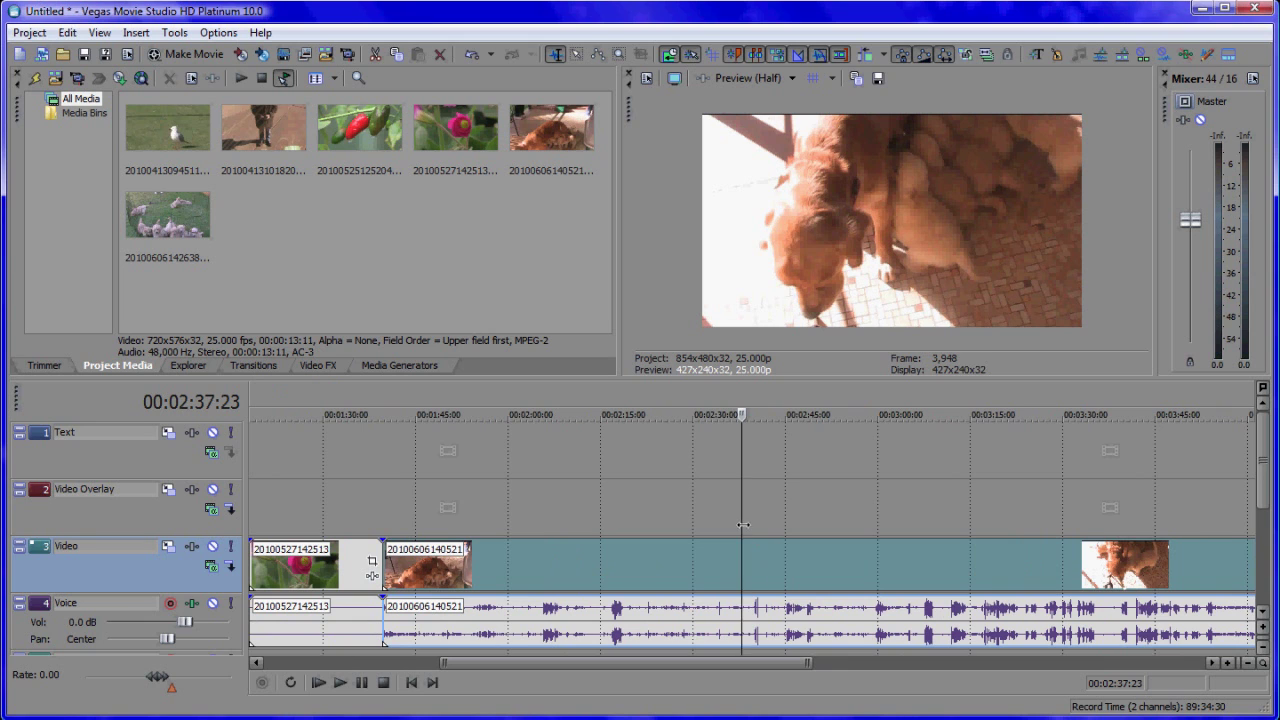
pyautogui.moveTo(741, 521); pyautogui.dragTo(614, 532)
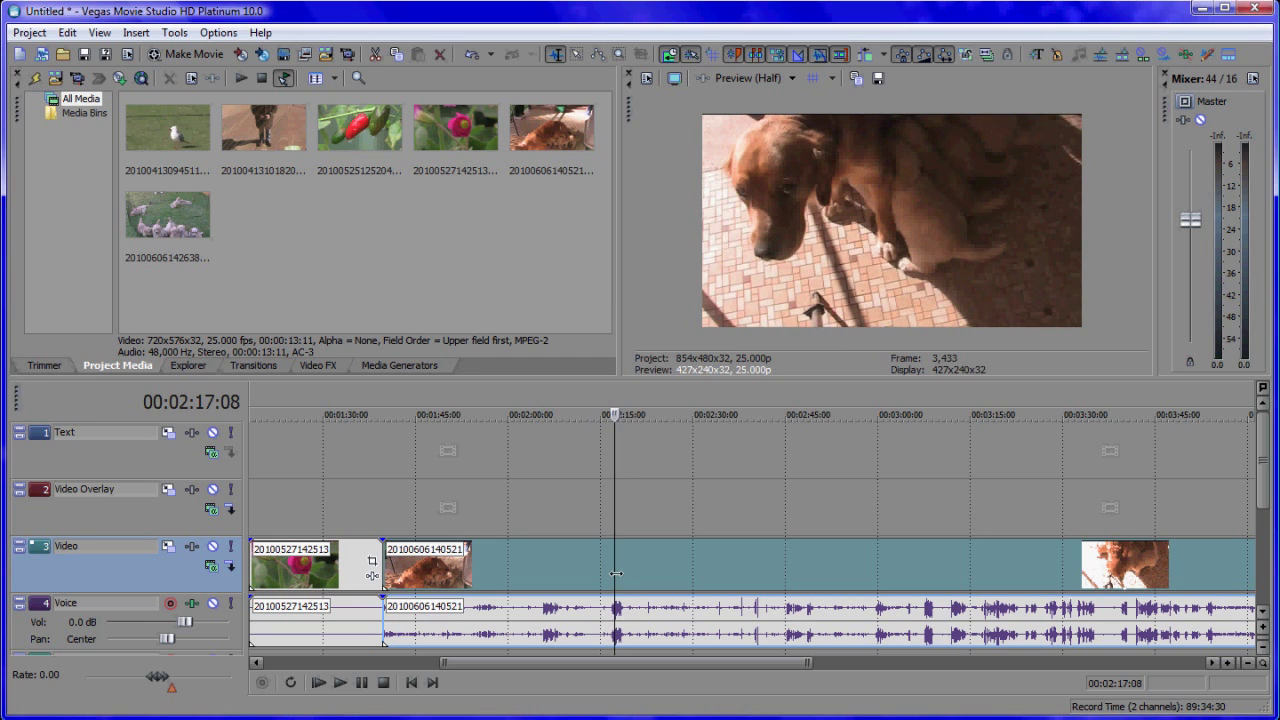
pyautogui.press('s')
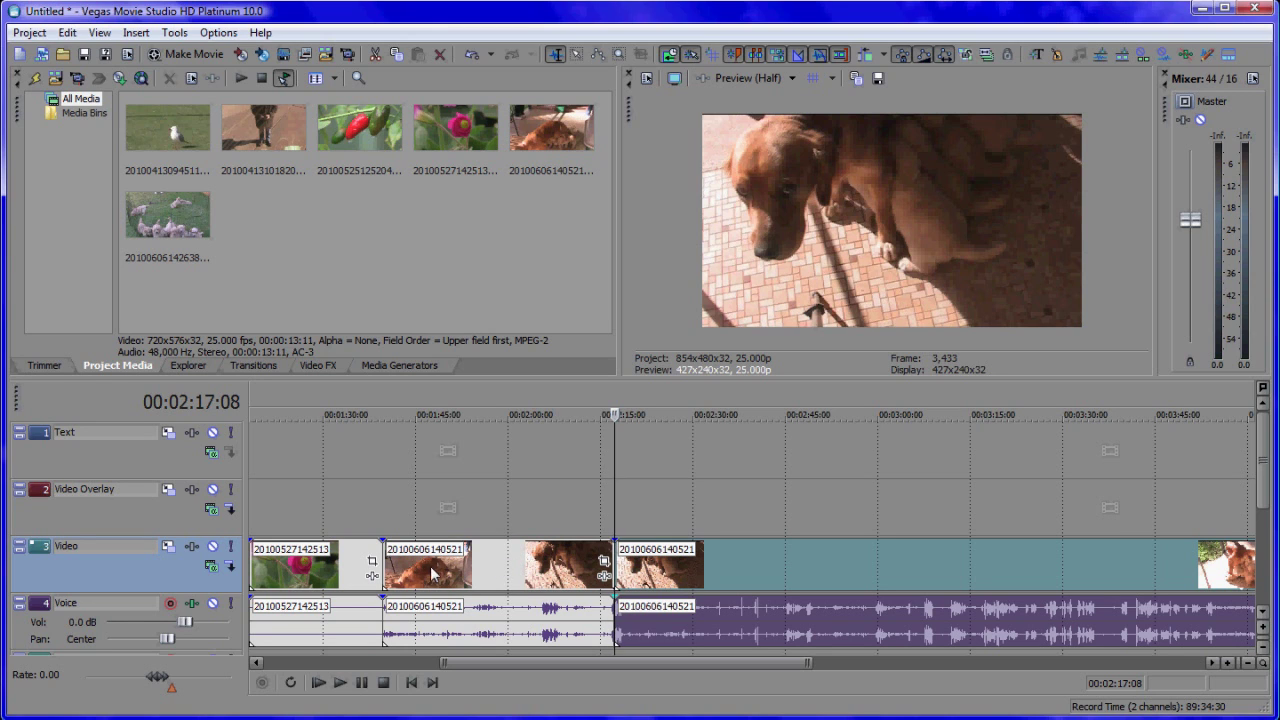
pyautogui.rightClick(508, 572)
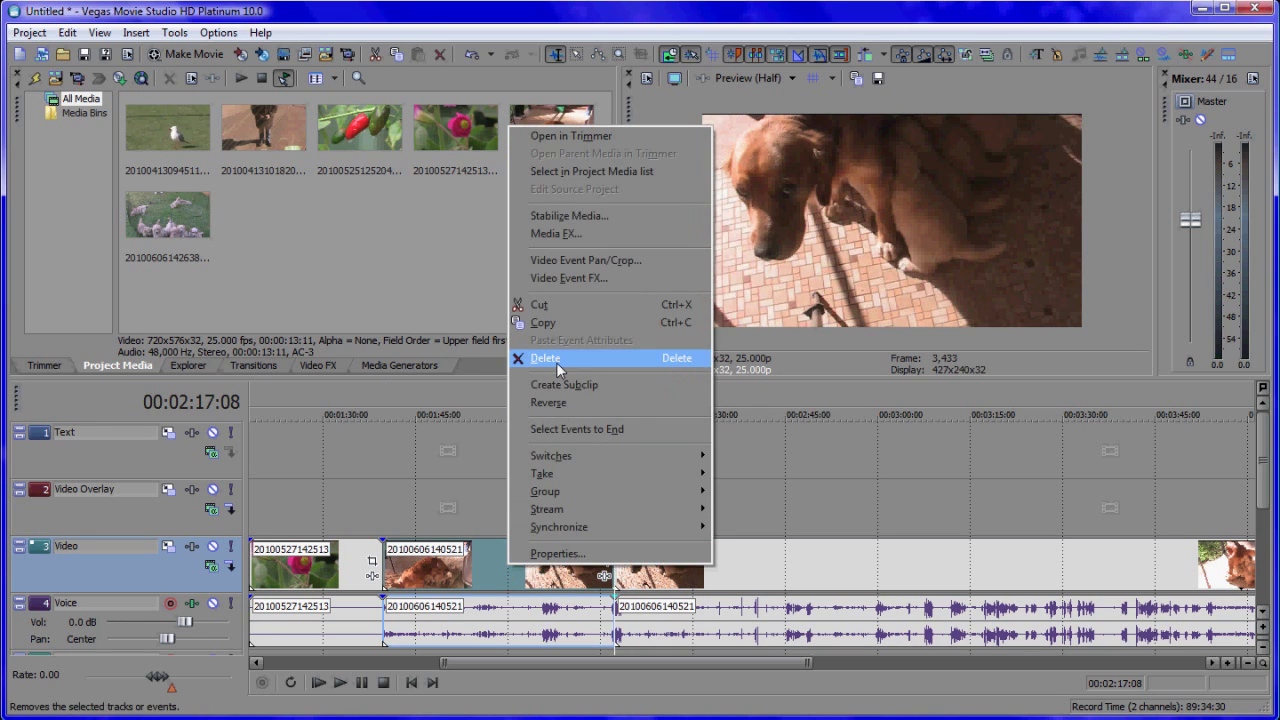
pyautogui.click(557, 360)
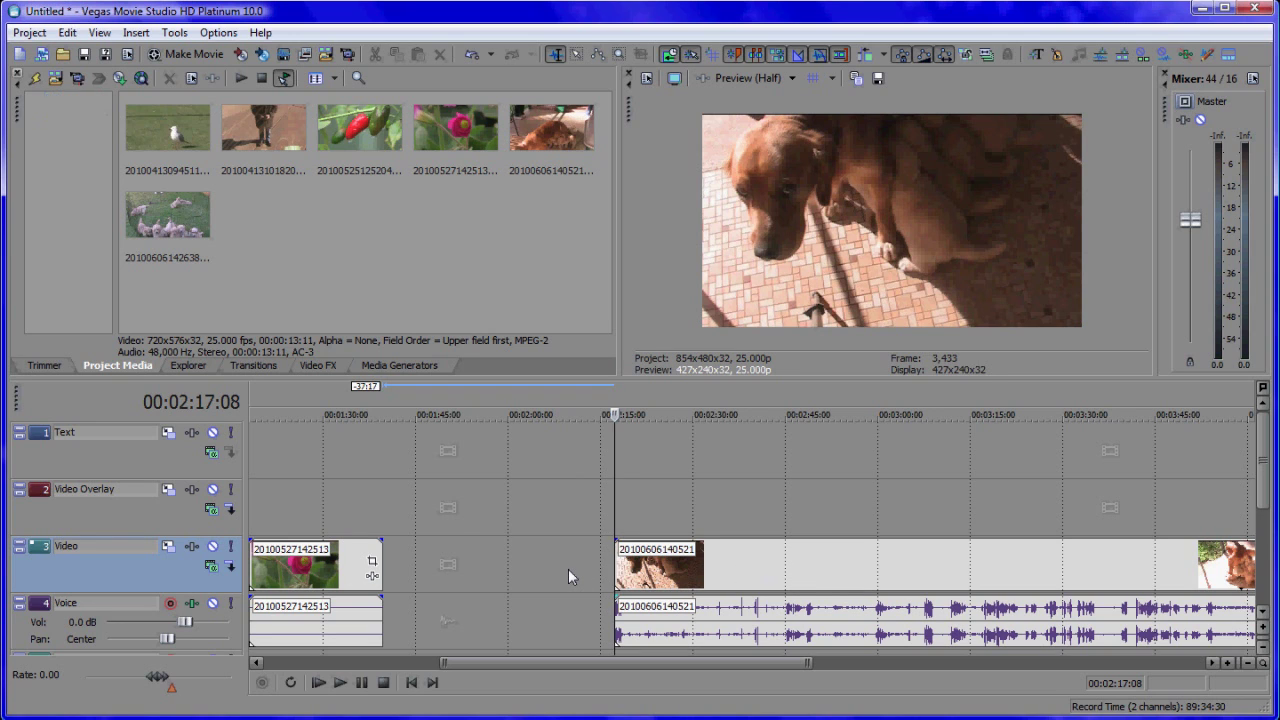
pyautogui.hotkey('ctrl', 'z')
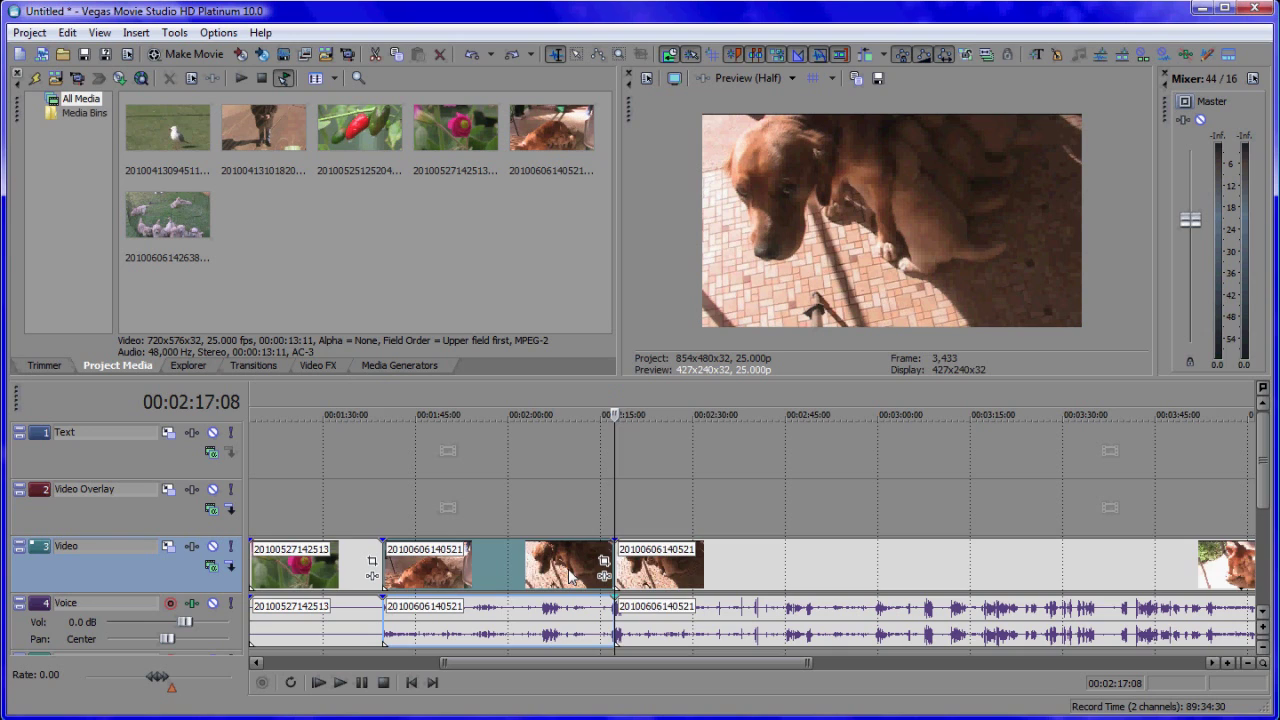
pyautogui.press('Delete')
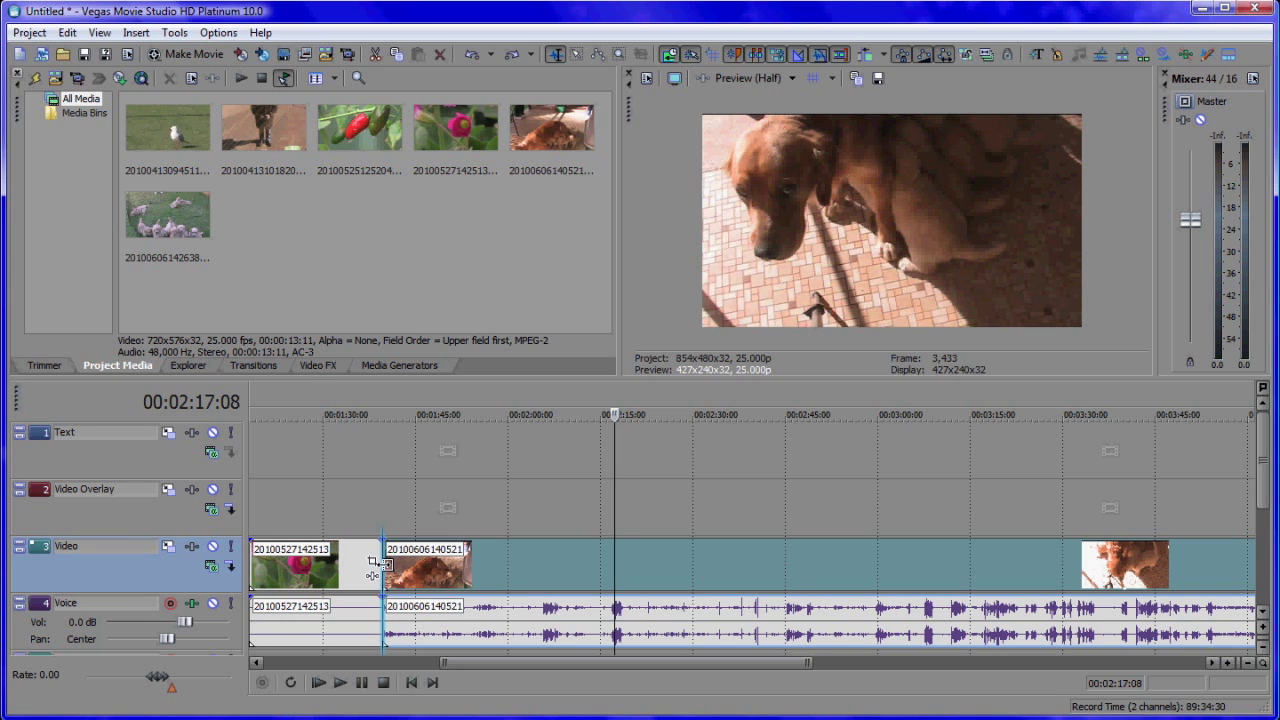
pyautogui.moveTo(383, 565); pyautogui.dragTo(616, 573)
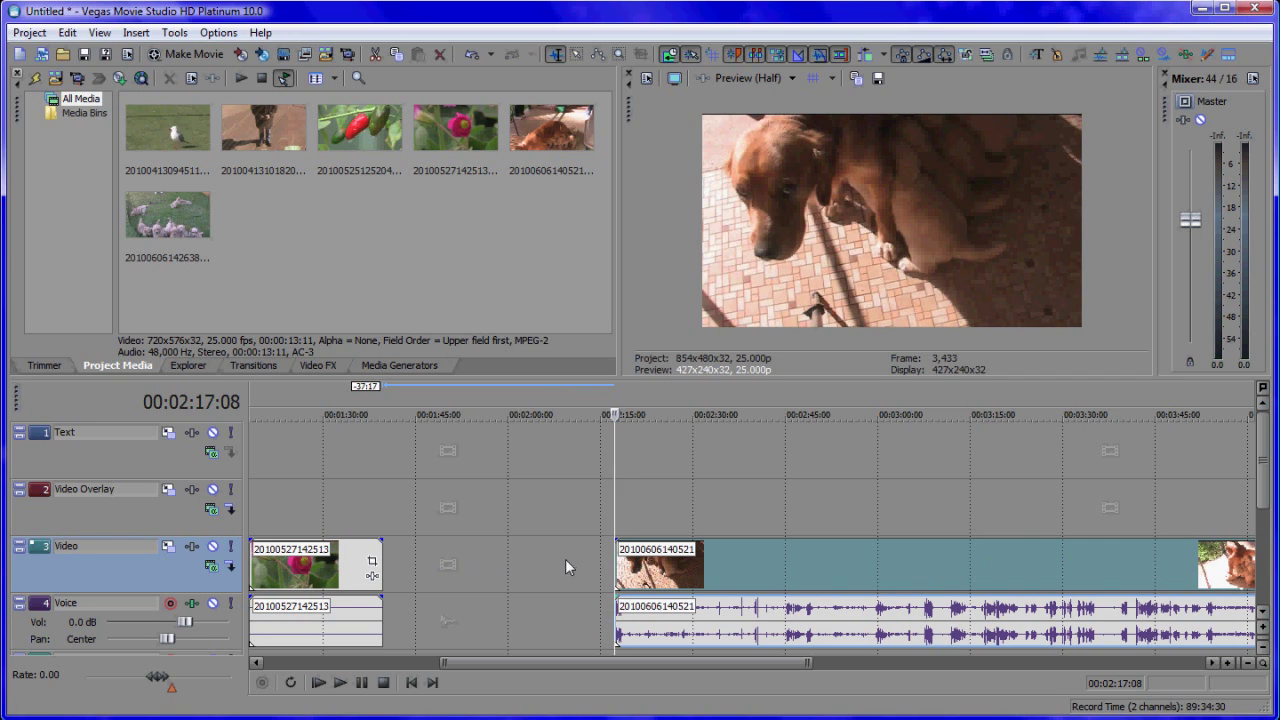
pyautogui.scroll(-2, 565, 505)
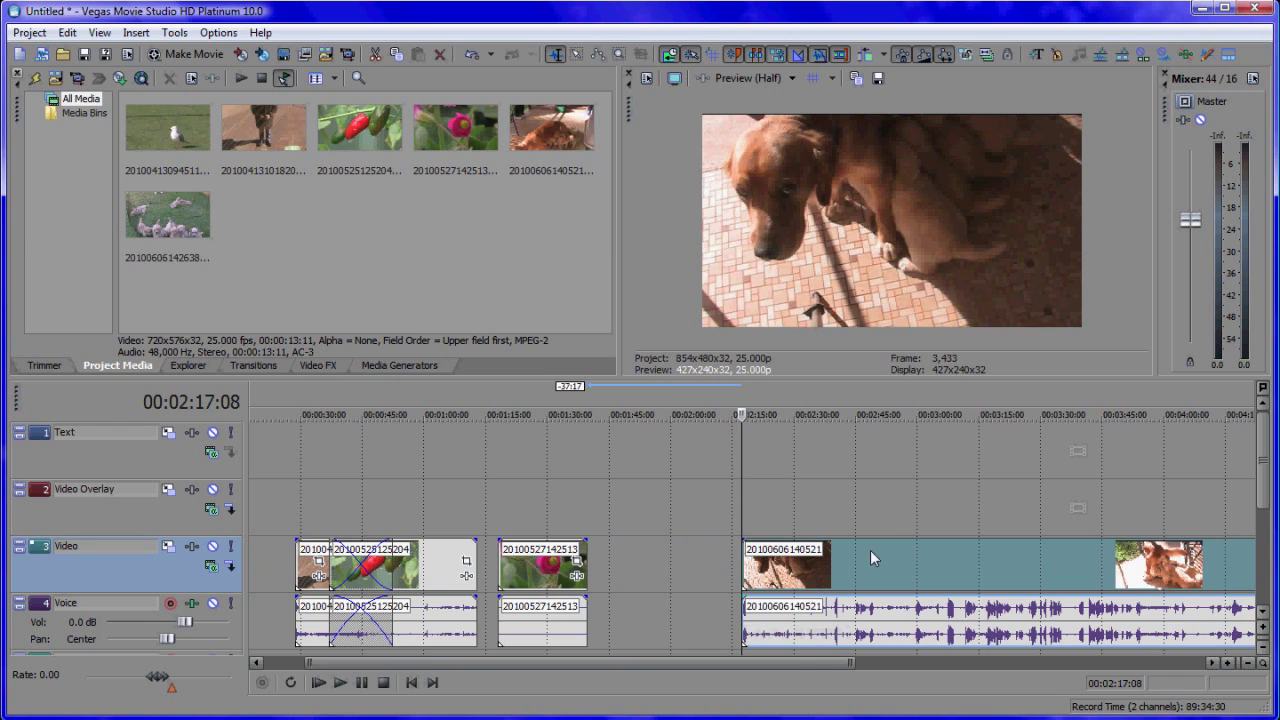
pyautogui.scroll(2, 866, 556)
pyautogui.scroll(-2, 866, 553)
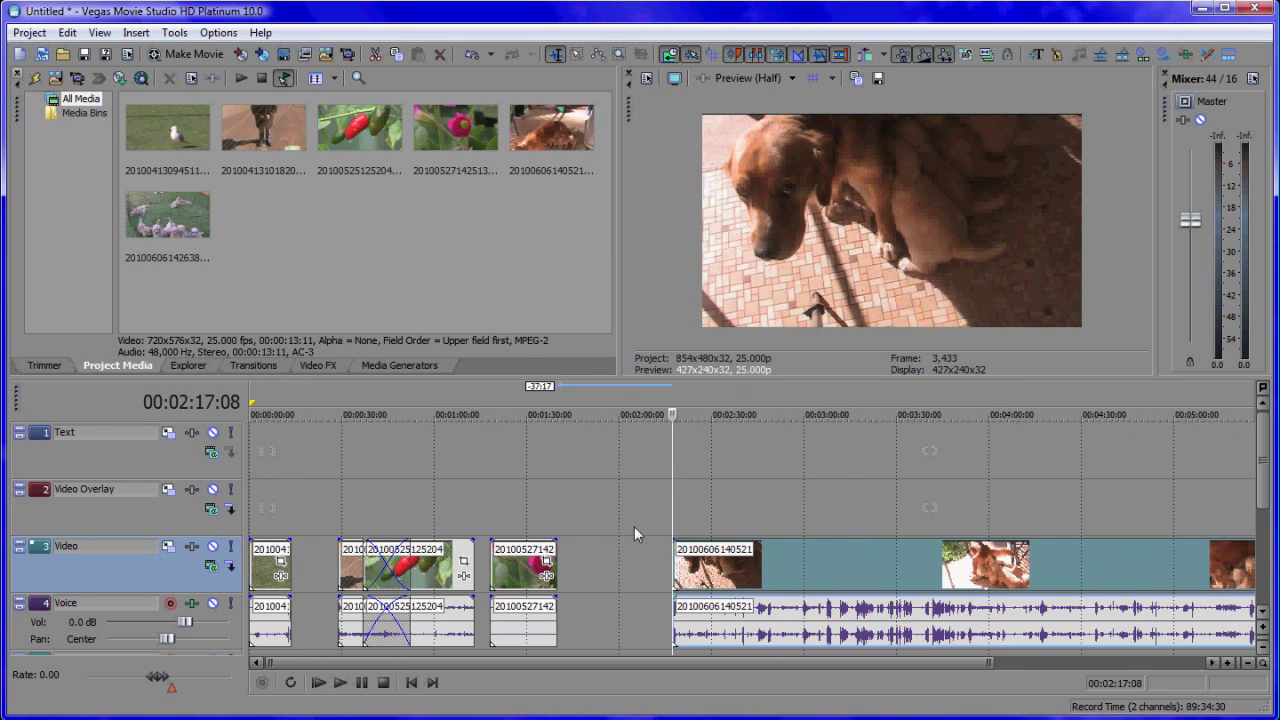
pyautogui.click(825, 566)
pyautogui.scroll(5, 825, 566)
pyautogui.scroll(-8, 825, 566)
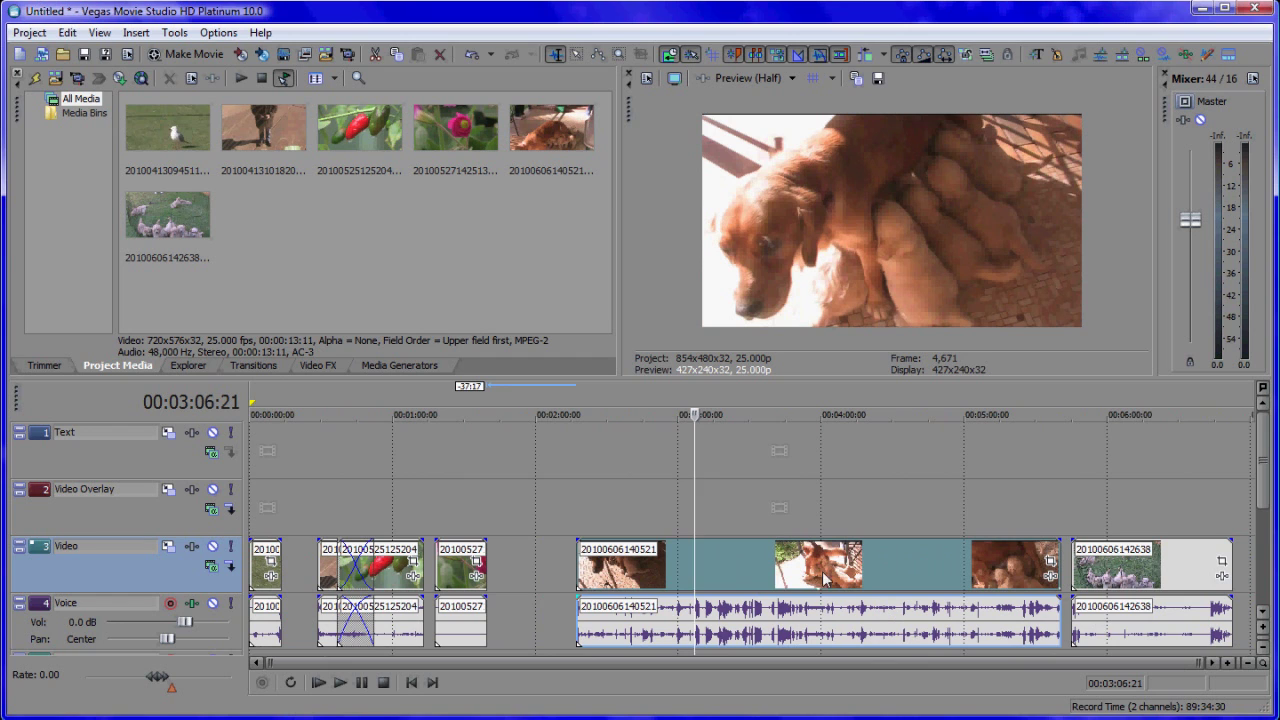
pyautogui.scroll(3, 773, 578)
pyautogui.scroll(-4, 773, 575)
pyautogui.moveTo(1132, 566); pyautogui.dragTo(1122, 568)
pyautogui.moveTo(466, 585); pyautogui.dragTo(551, 585)
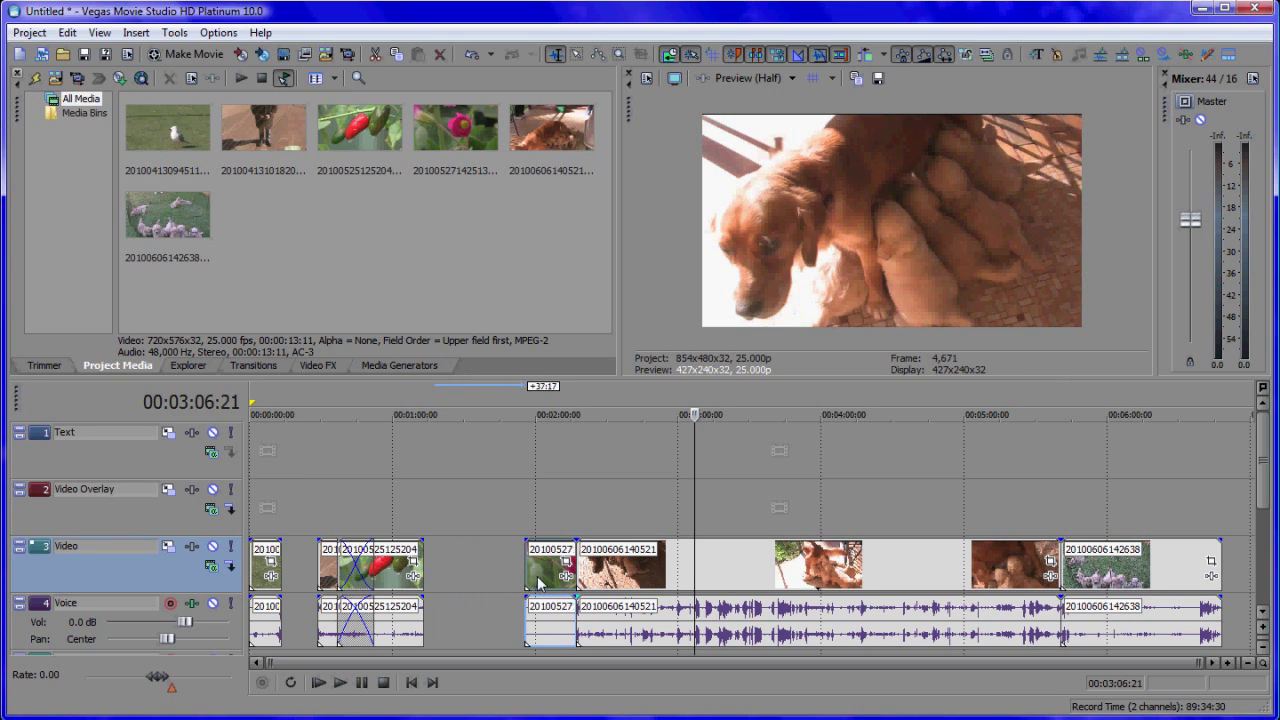
pyautogui.moveTo(400, 586); pyautogui.dragTo(405, 580)
pyautogui.moveTo(462, 585); pyautogui.dragTo(492, 567)
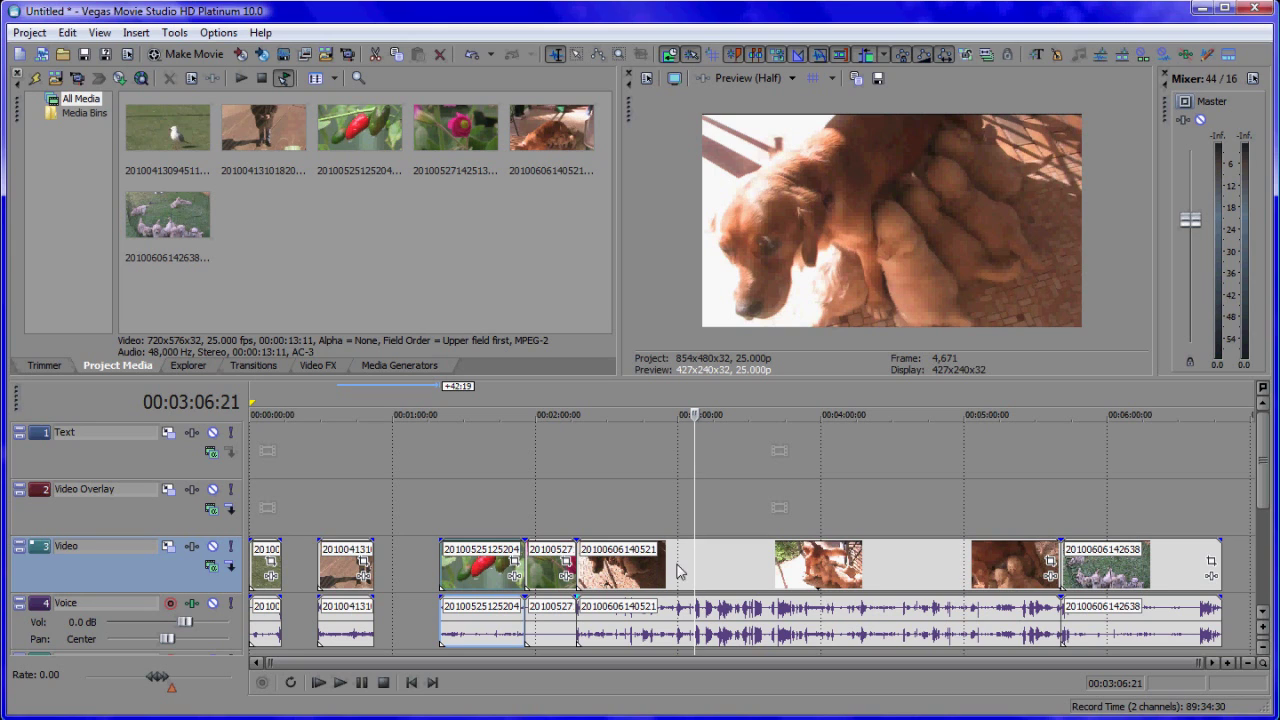
pyautogui.click(525, 568)
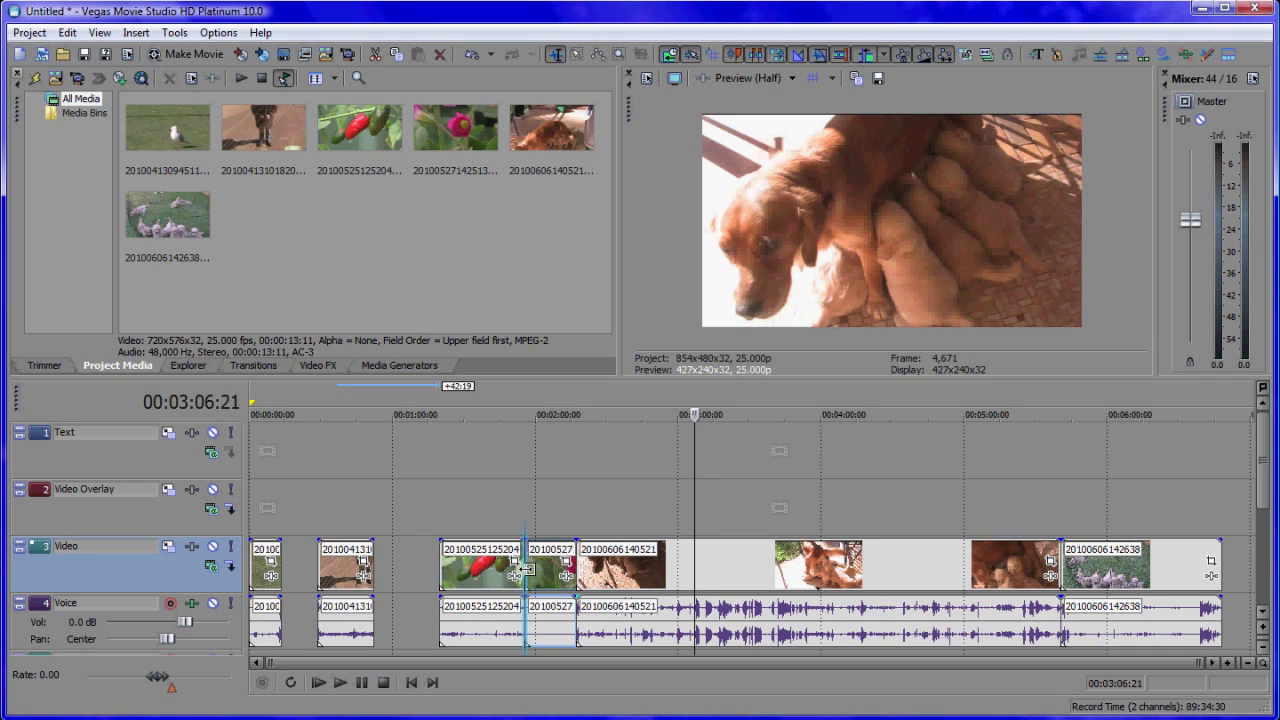
pyautogui.moveTo(525, 568); pyautogui.dragTo(518, 571)
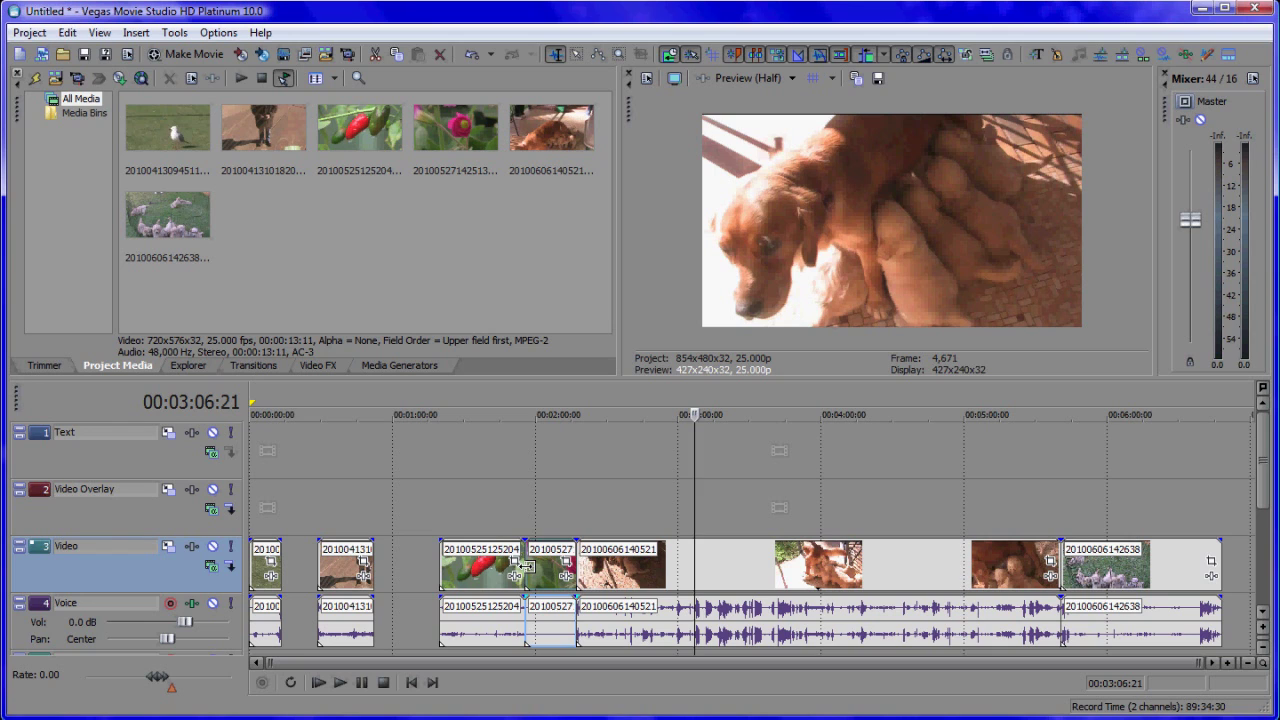
pyautogui.click(519, 567)
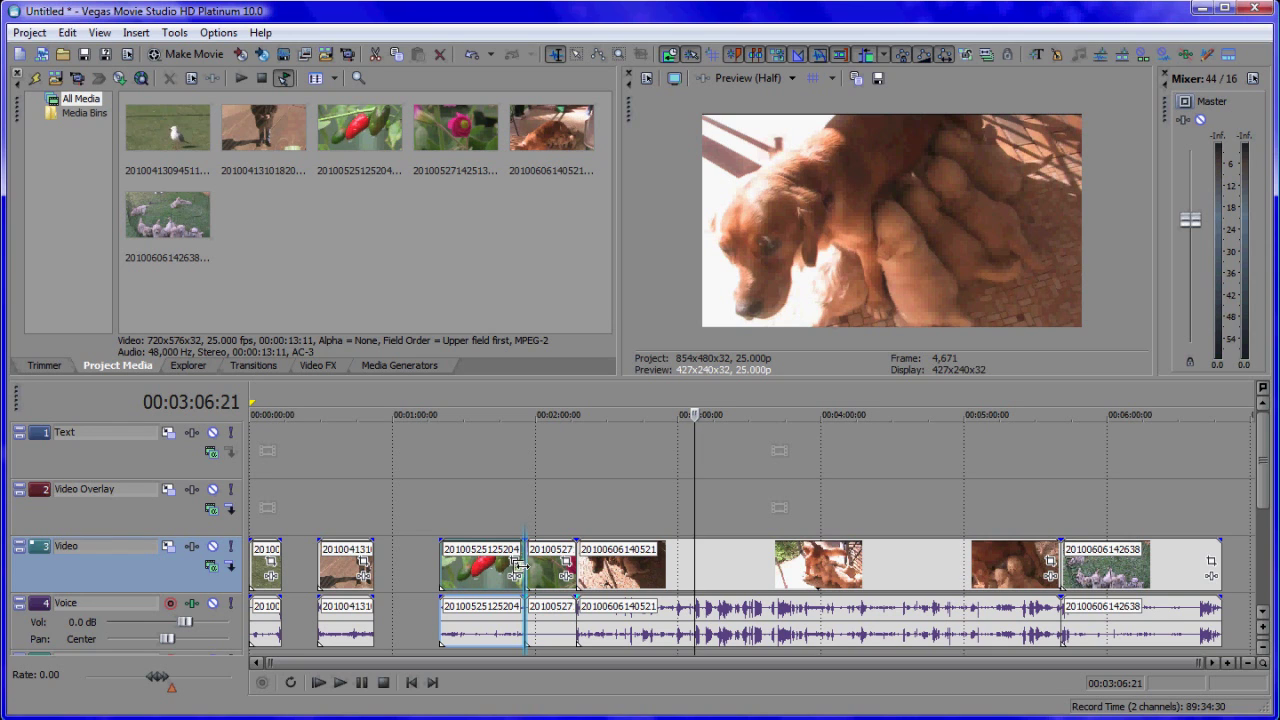
pyautogui.click(519, 567)
pyautogui.moveTo(516, 567); pyautogui.dragTo(486, 568)
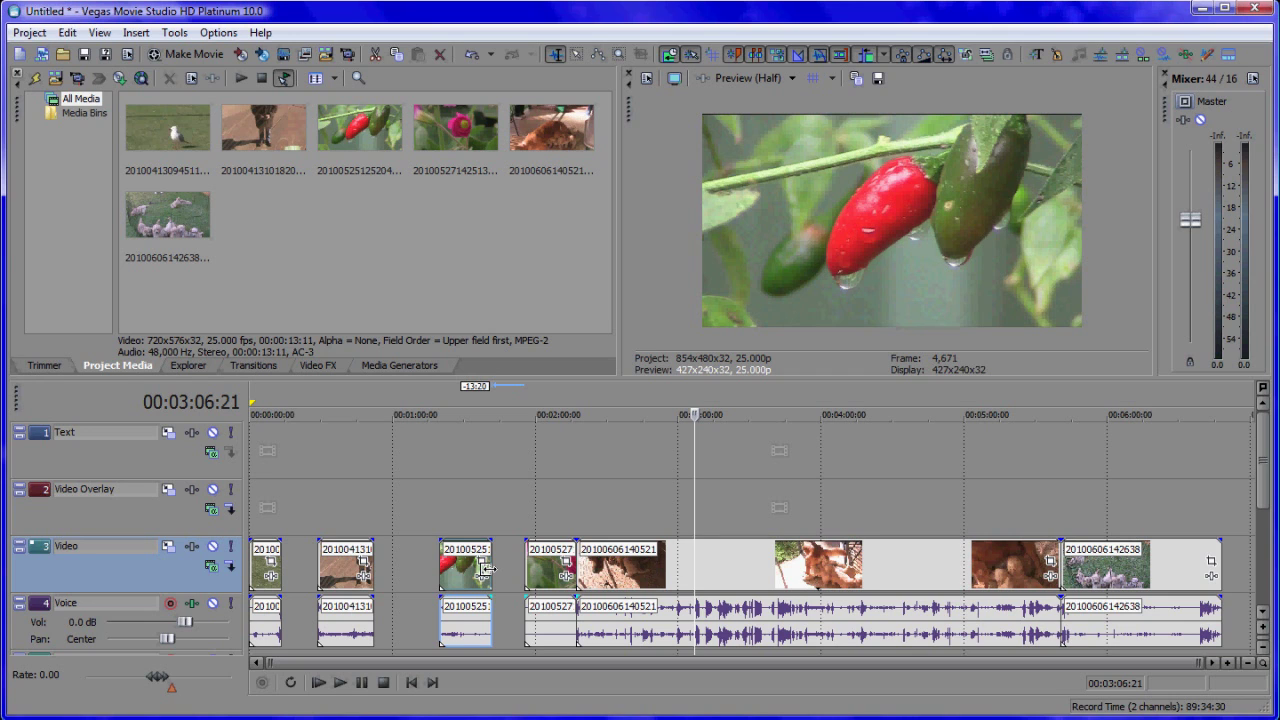
pyautogui.press('f')
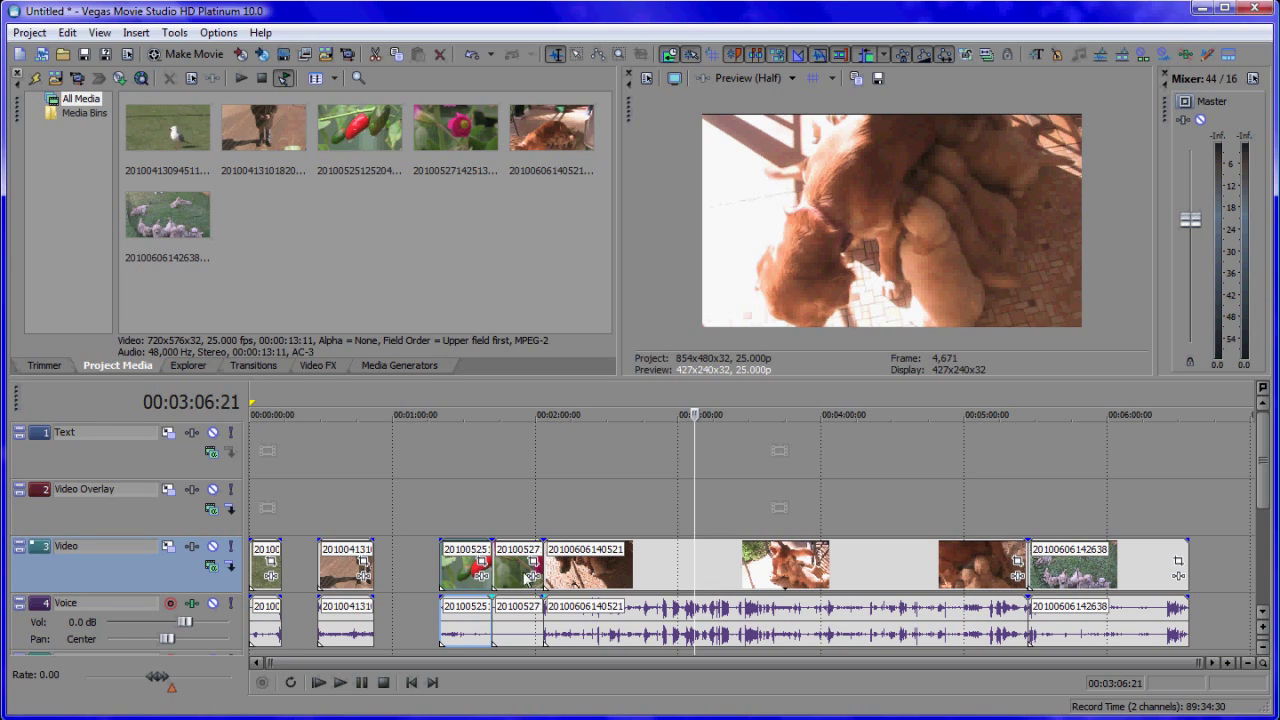
pyautogui.click(864, 55)
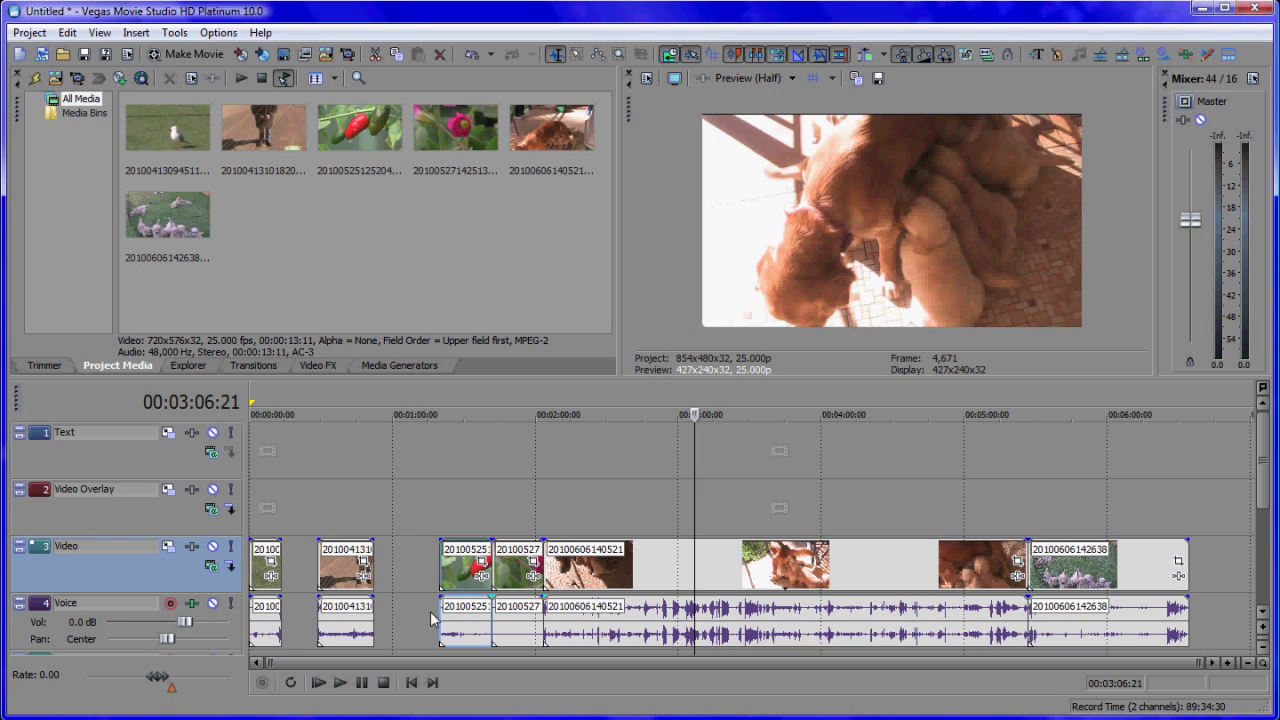
pyautogui.moveTo(343, 587); pyautogui.dragTo(323, 572)
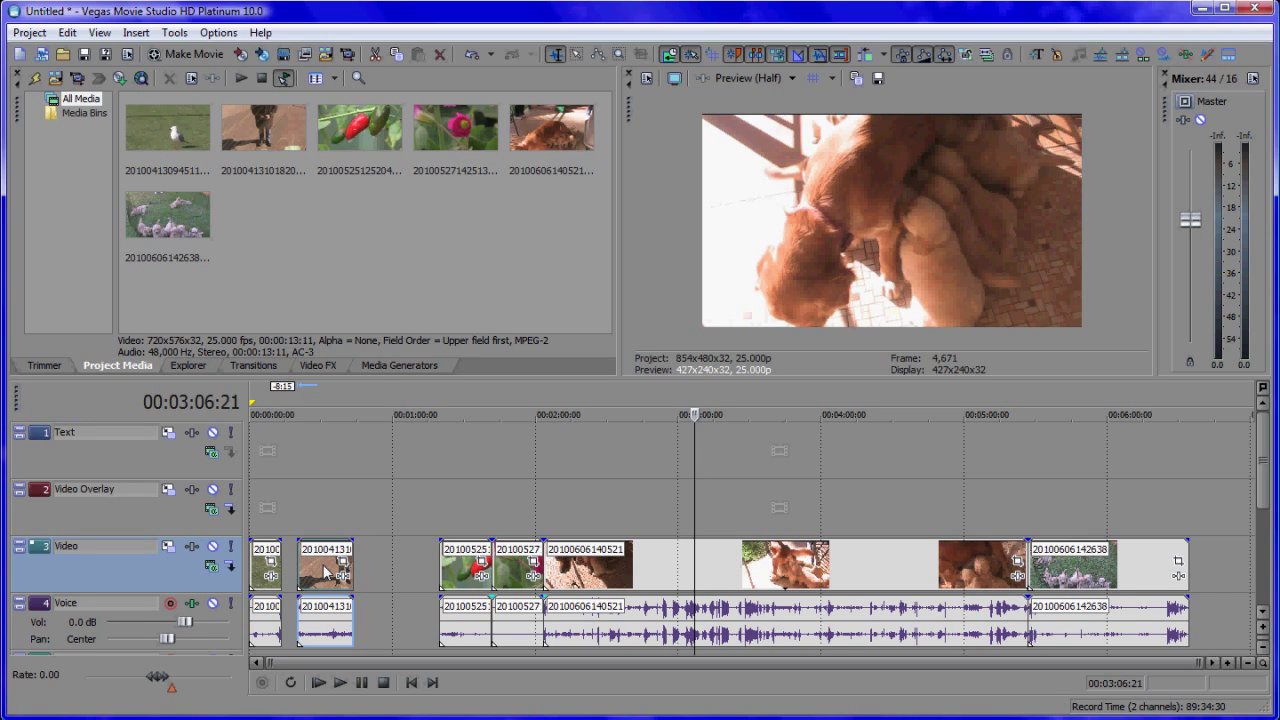
pyautogui.moveTo(325, 572); pyautogui.dragTo(381, 577)
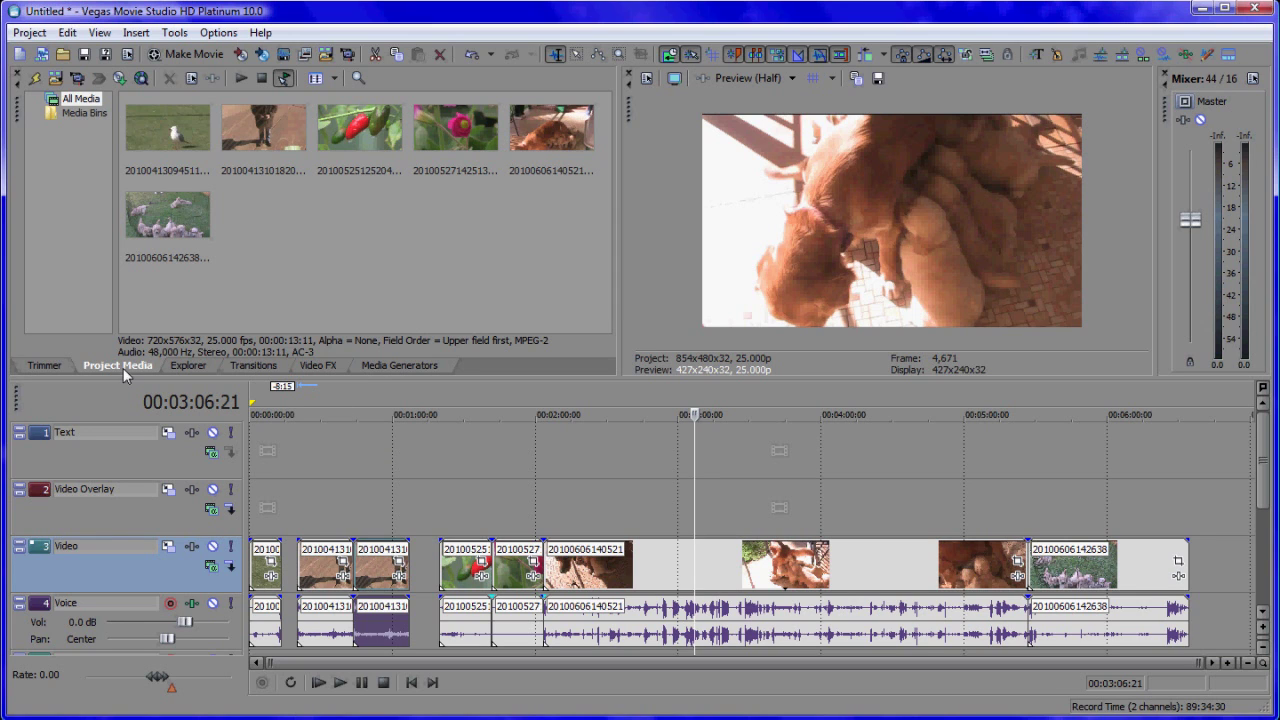
# Add a Default Text title from the Text media generator to the Text track at about 00:01:00, keeping its sample text
pyautogui.click(410, 366)
pyautogui.click(44, 174)
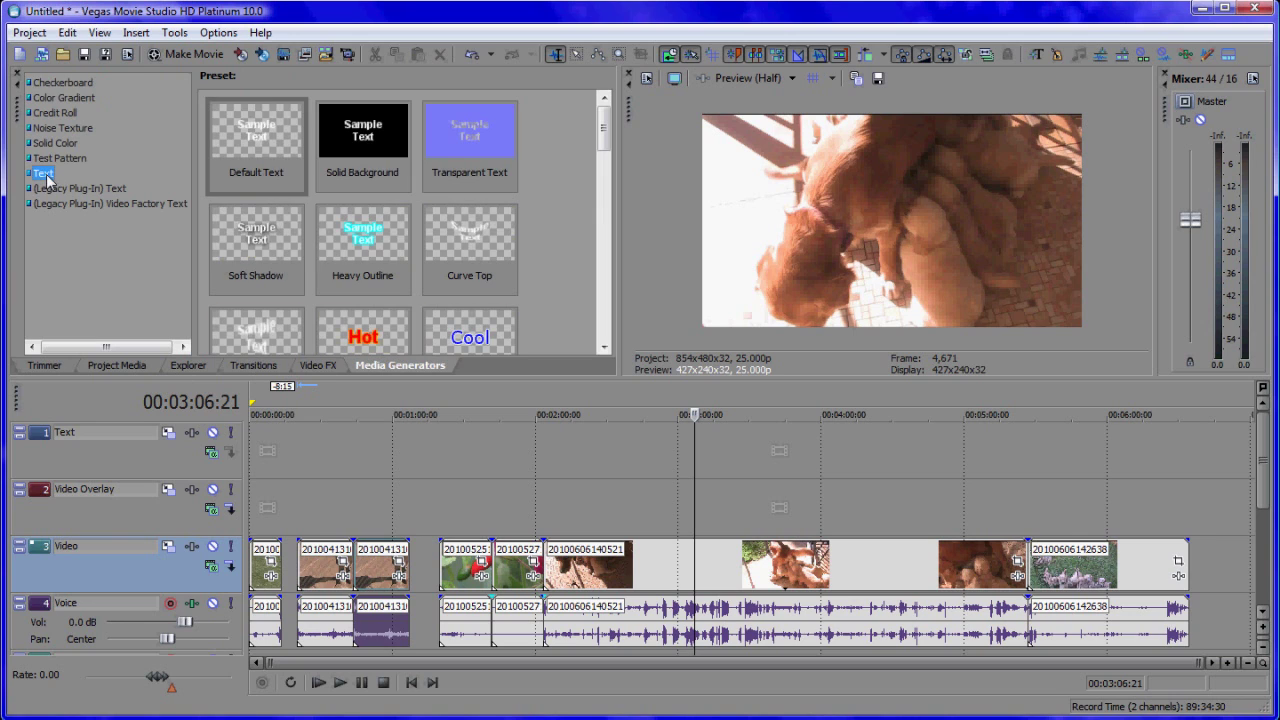
pyautogui.click(249, 138)
pyautogui.moveTo(255, 137); pyautogui.dragTo(406, 454)
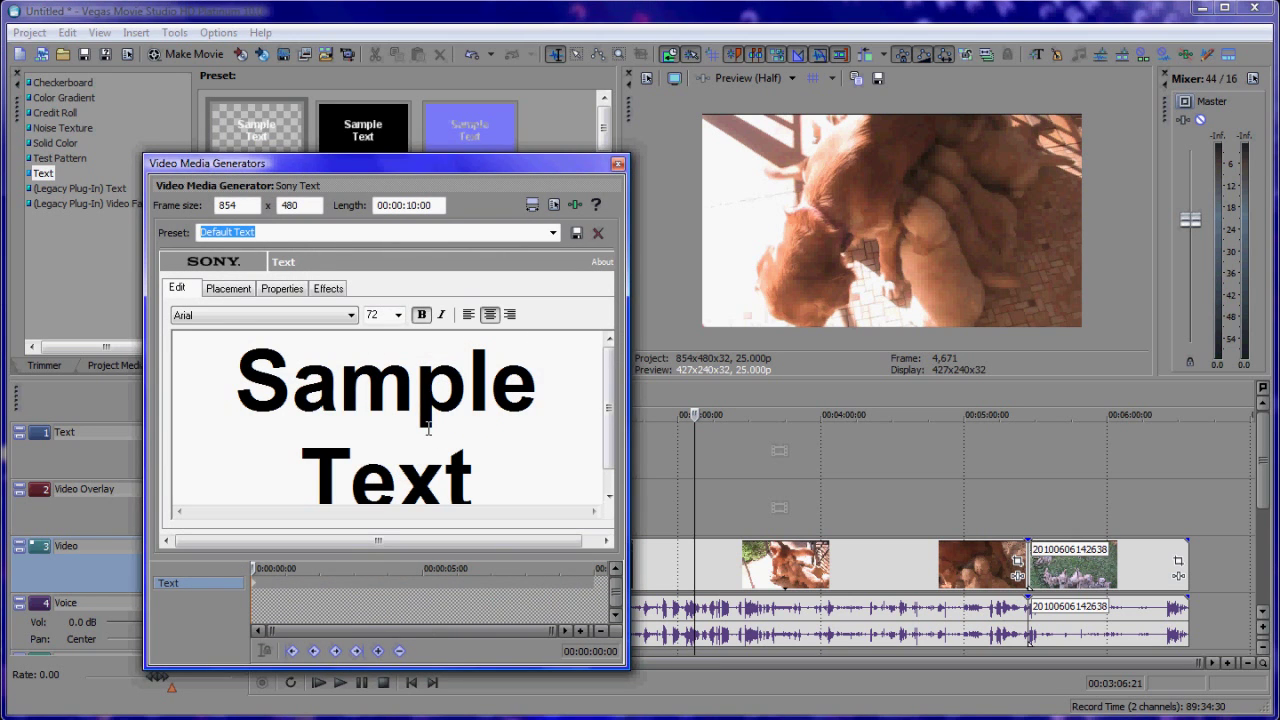
pyautogui.click(617, 163)
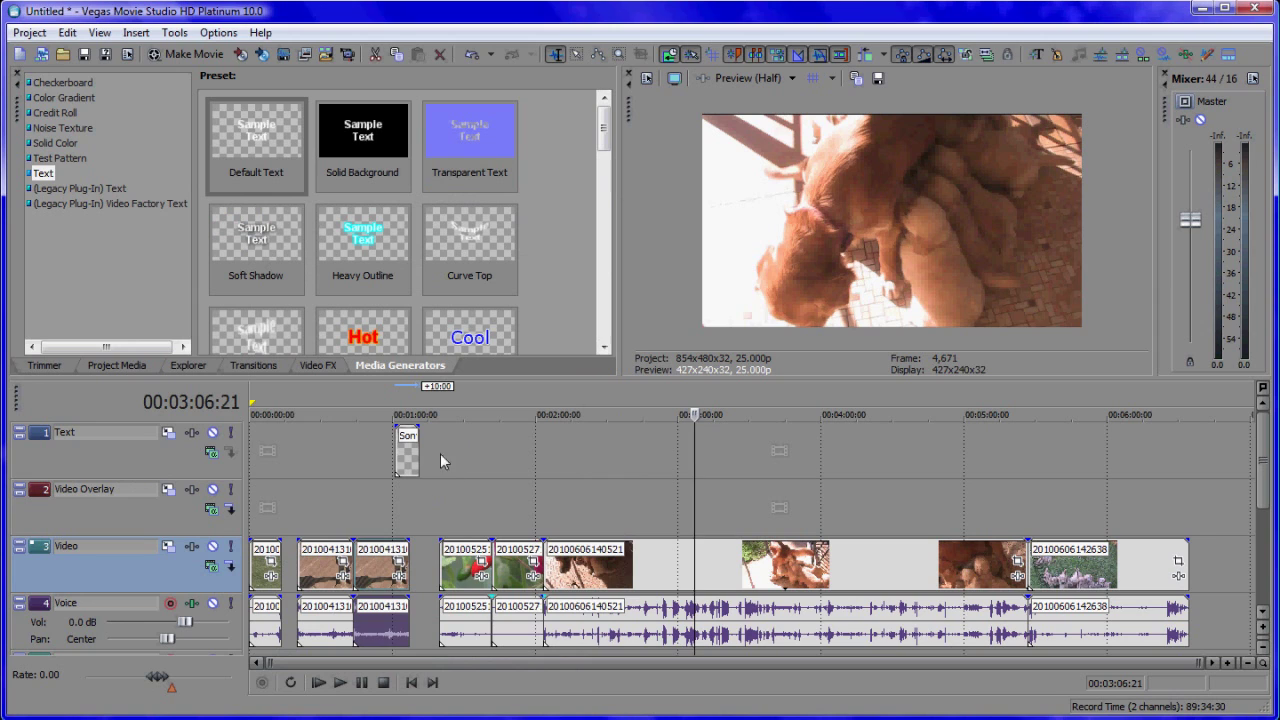
# Lengthen the text event by about 17:13 and place a duplicate shortly after it as a new copy of the source media
pyautogui.moveTo(418, 455); pyautogui.dragTo(456, 460)
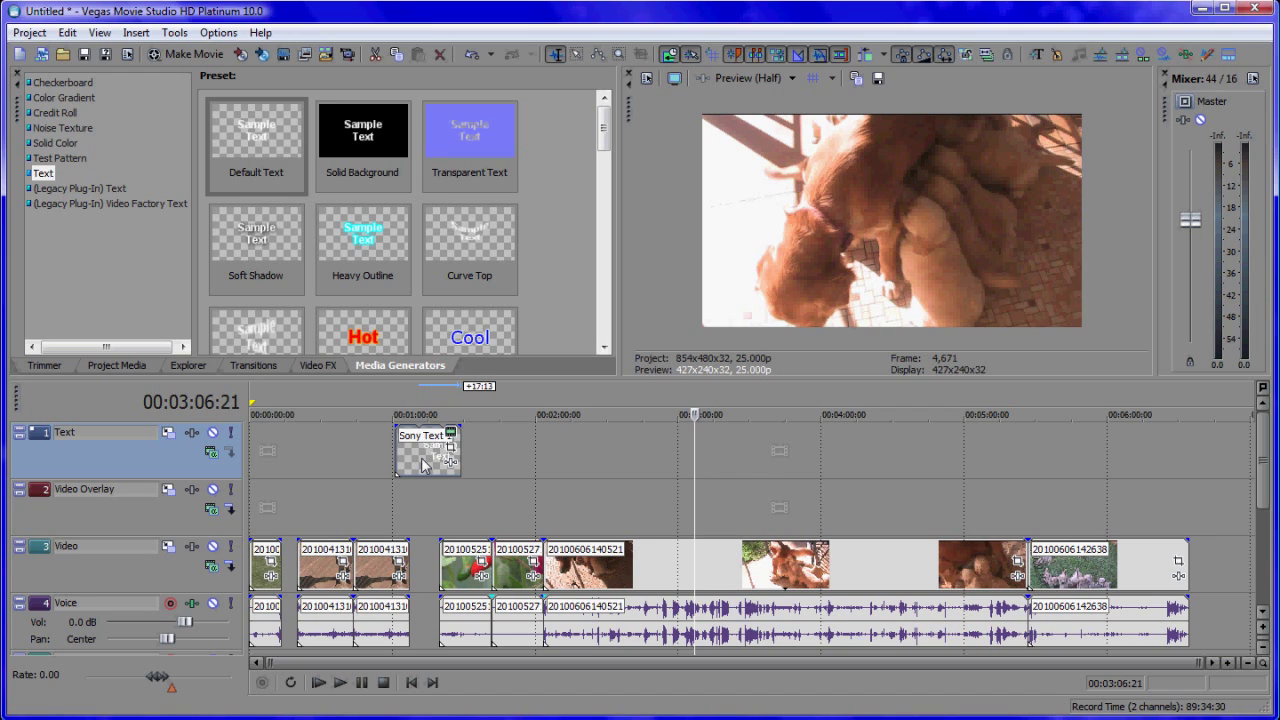
pyautogui.moveTo(422, 464); pyautogui.dragTo(497, 458)
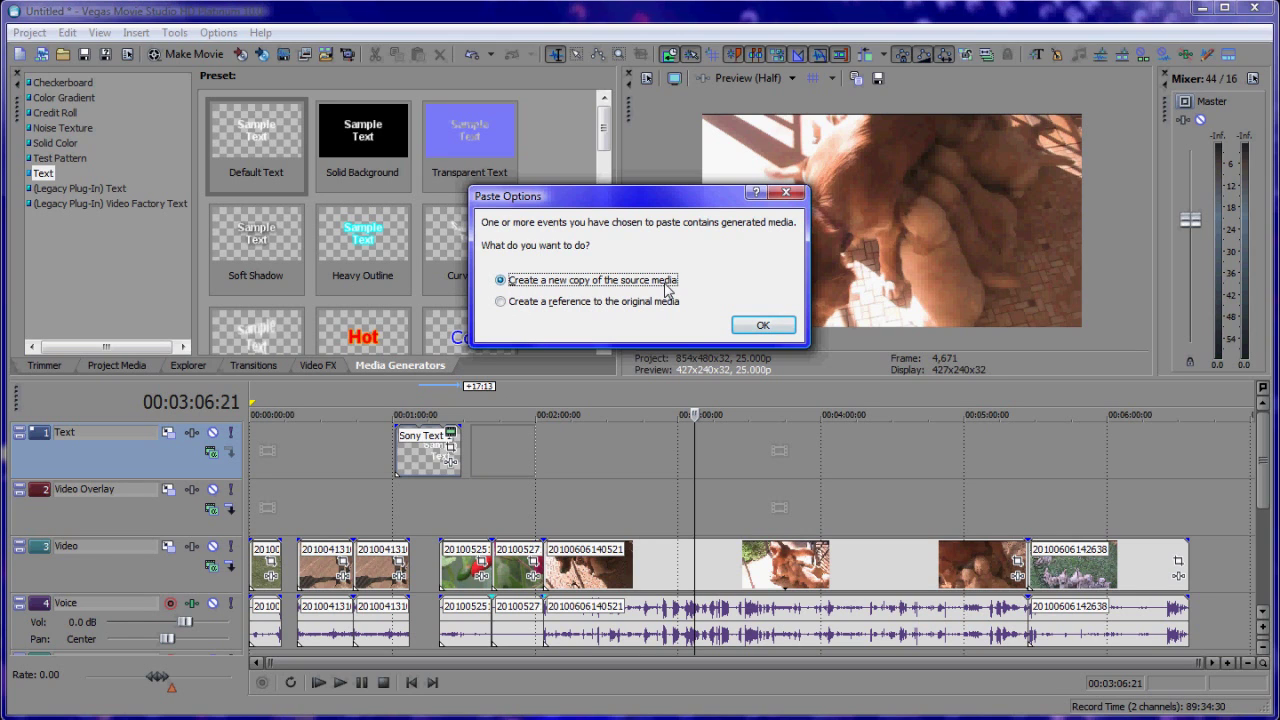
pyautogui.click(748, 326)
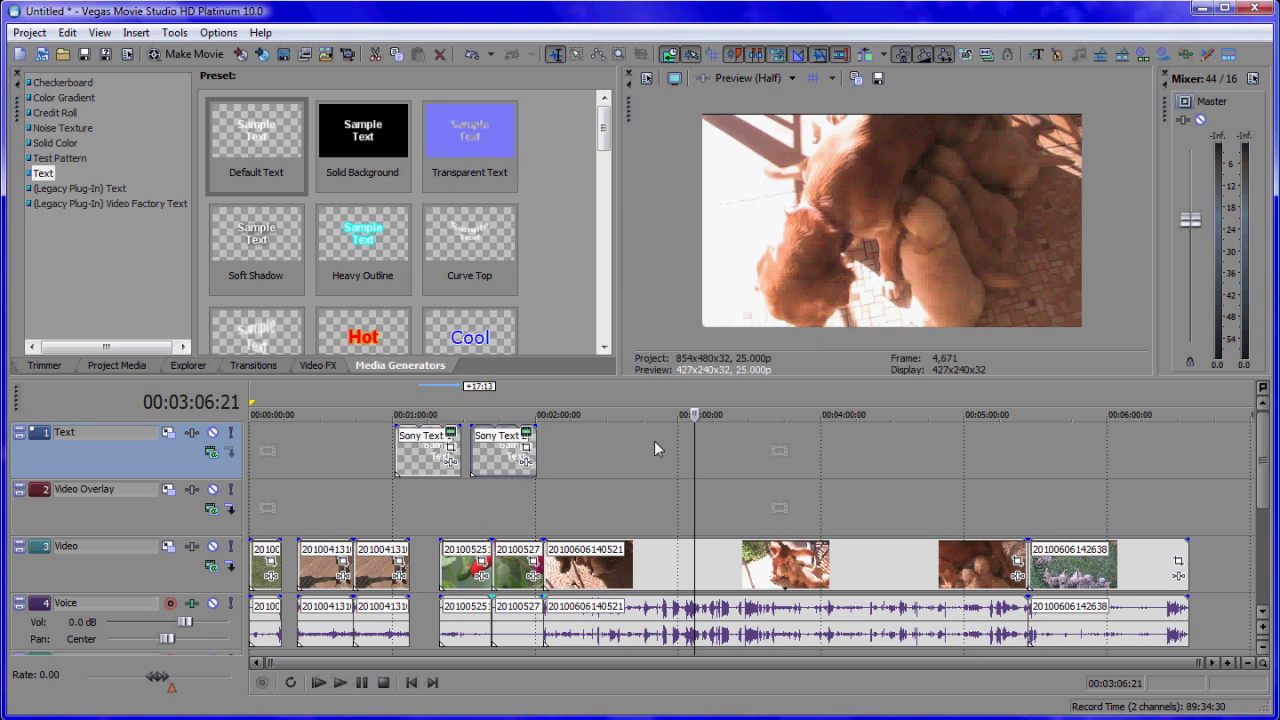
pyautogui.click(604, 480)
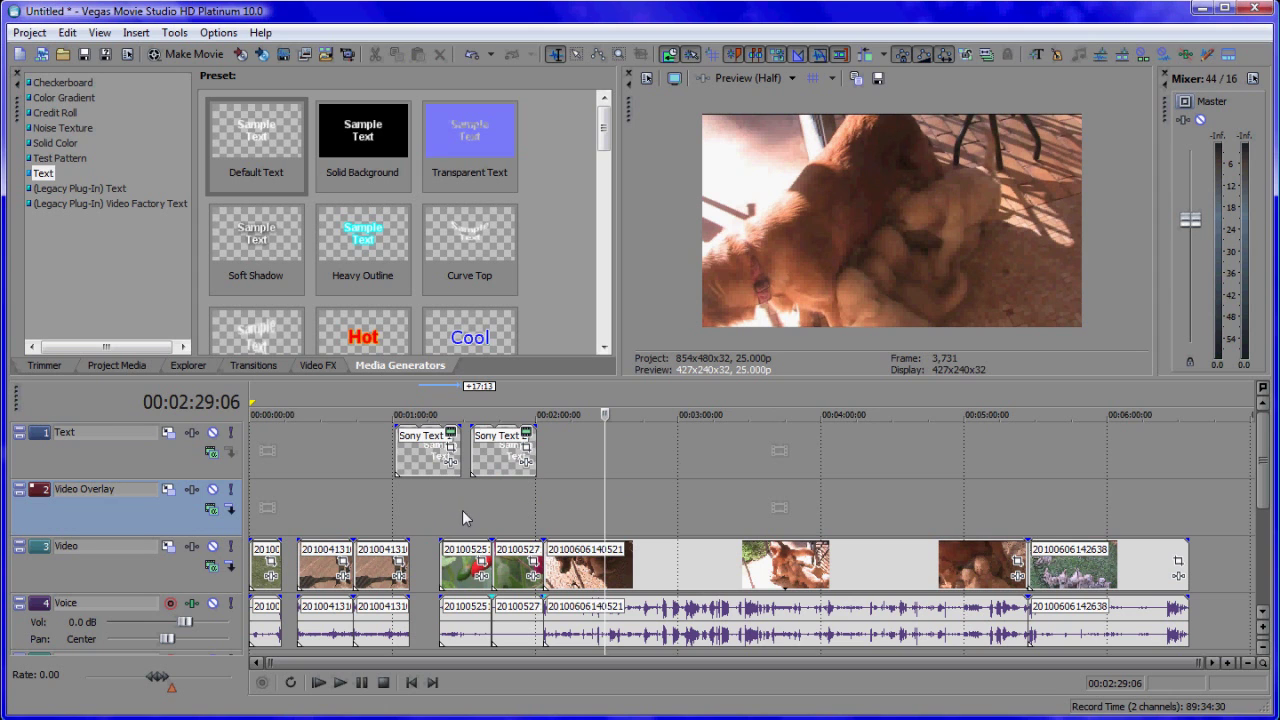
pyautogui.moveTo(657, 571); pyautogui.dragTo(731, 563)
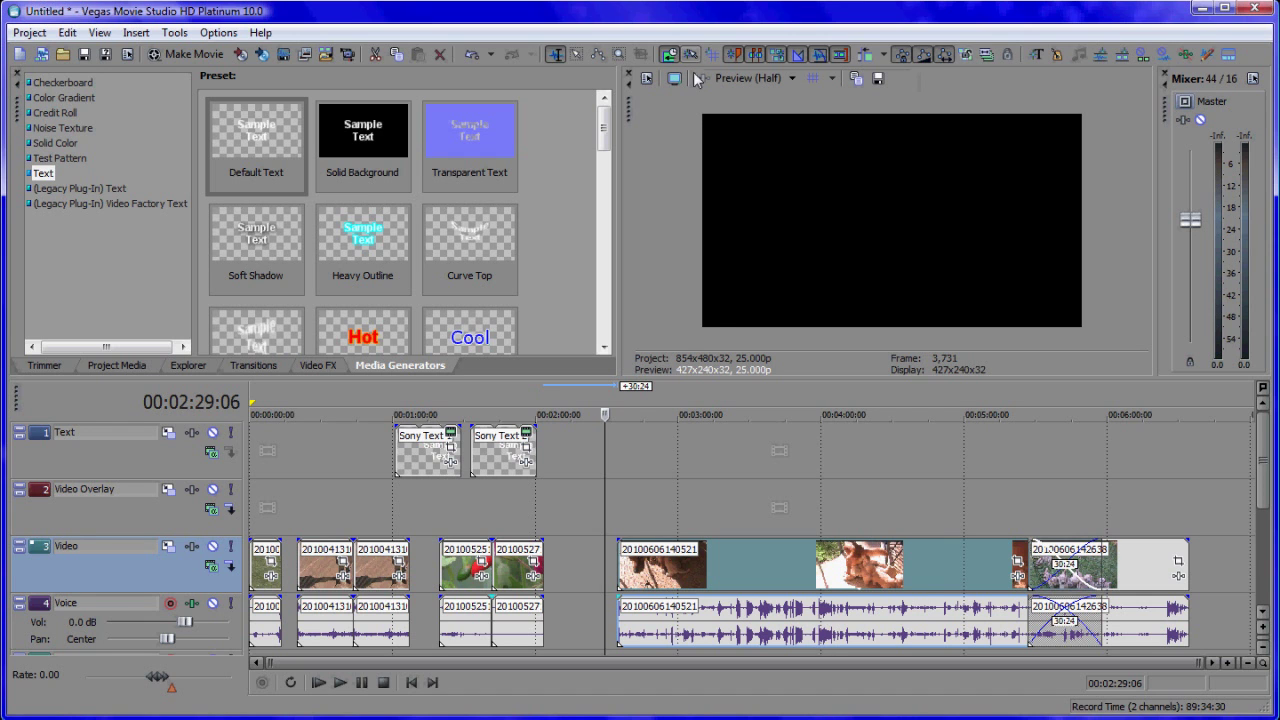
pyautogui.moveTo(770, 558); pyautogui.dragTo(656, 392)
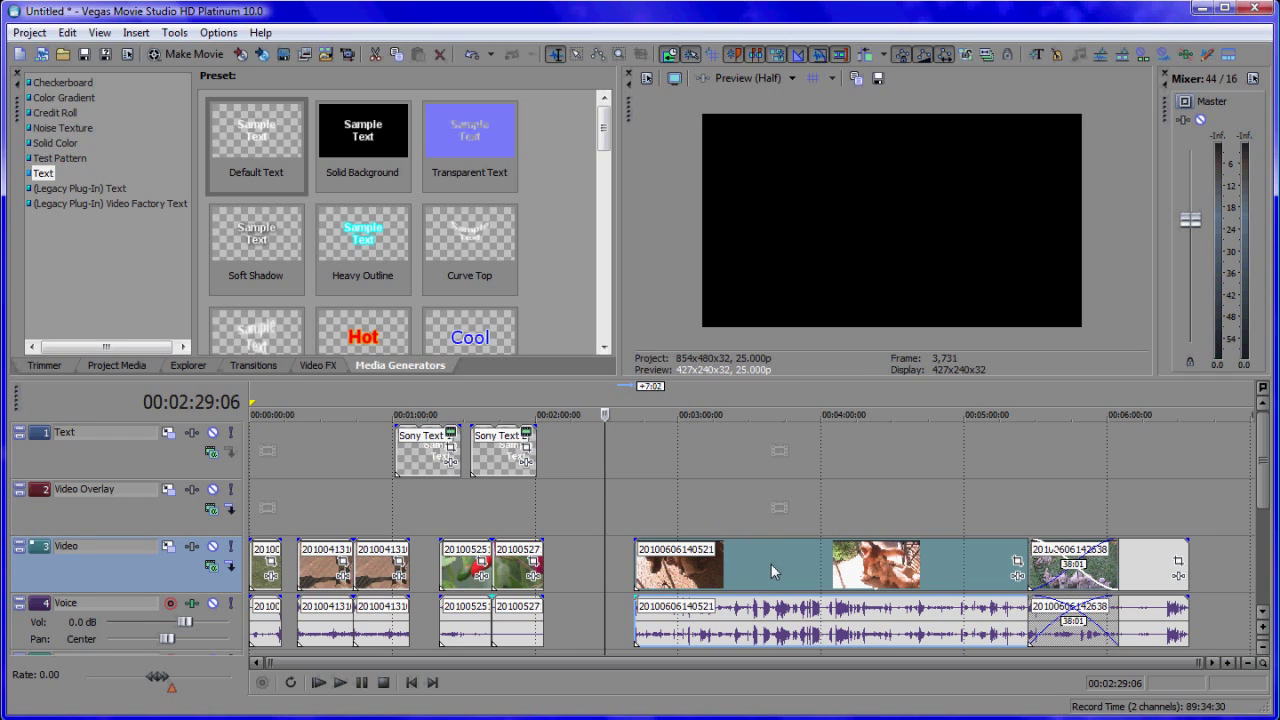
pyautogui.moveTo(770, 563); pyautogui.dragTo(671, 571)
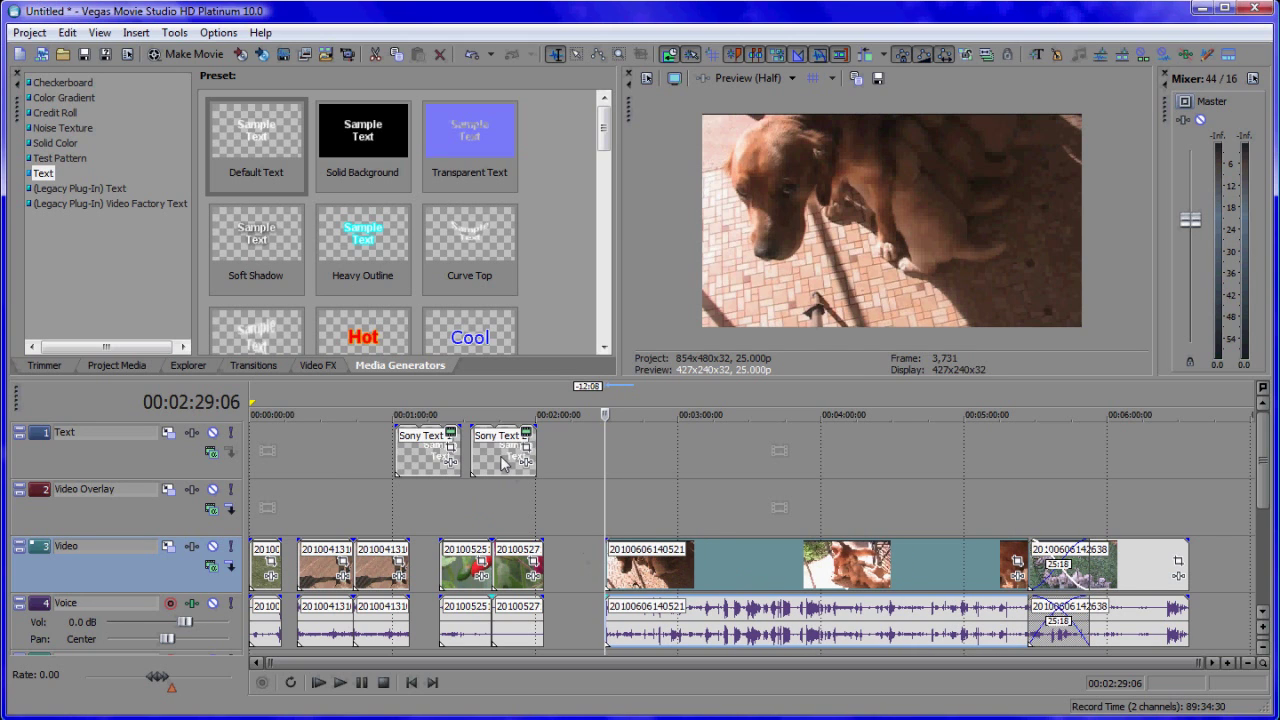
pyautogui.moveTo(500, 463); pyautogui.dragTo(675, 472)
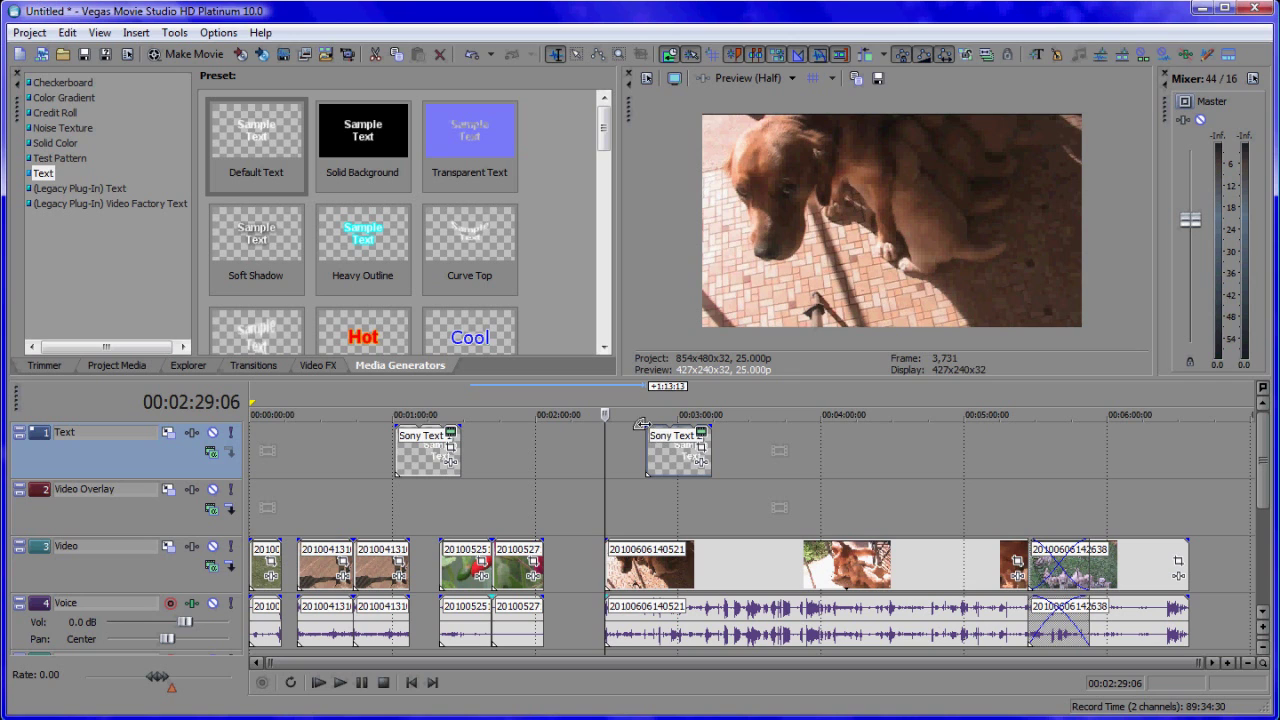
pyautogui.moveTo(631, 572); pyautogui.dragTo(662, 572)
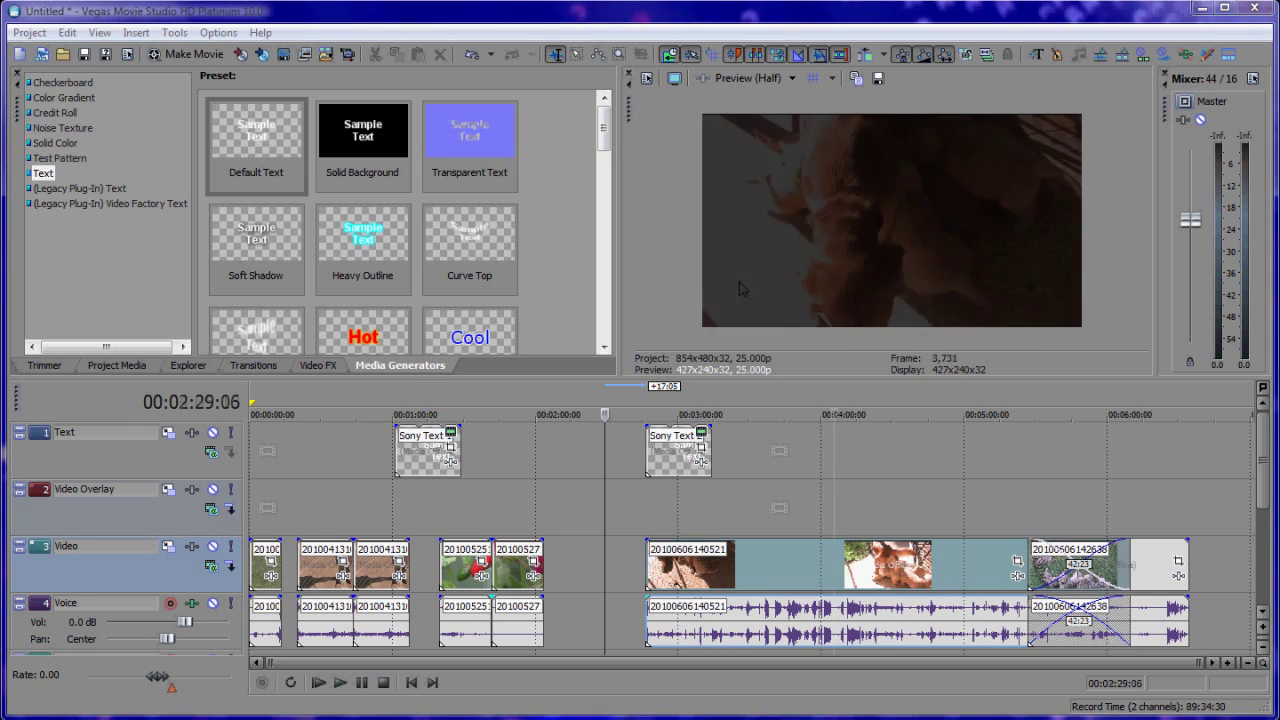
pyautogui.click(834, 505)
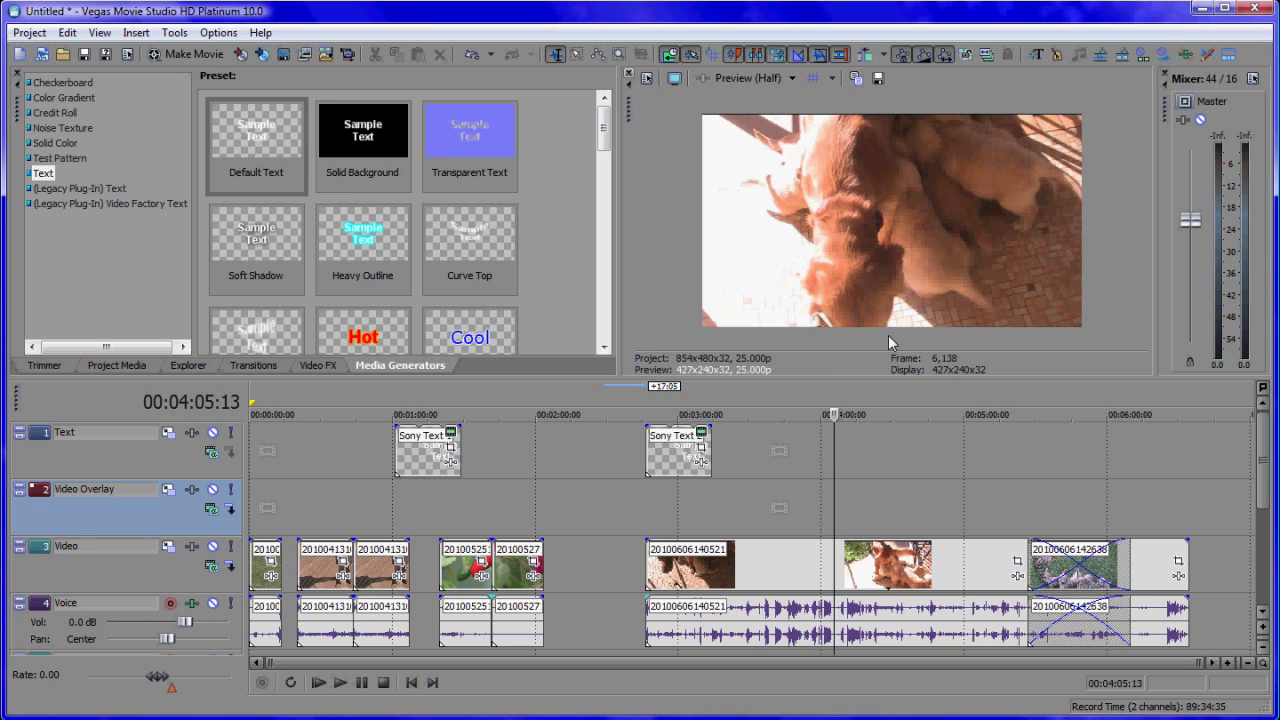
pyautogui.moveTo(676, 455)
pyautogui.mouseDown()
pyautogui.moveTo(1076, 445)
pyautogui.moveTo(670, 453)
pyautogui.mouseUp()
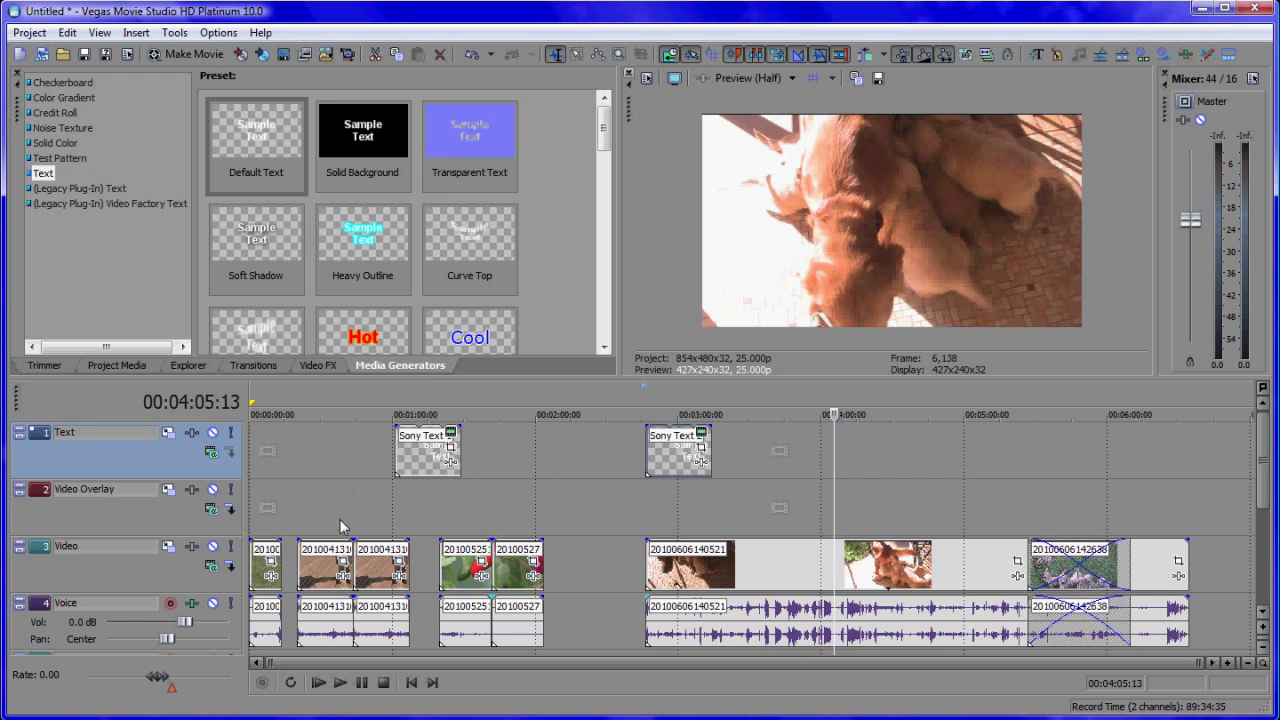
pyautogui.click(537, 481)
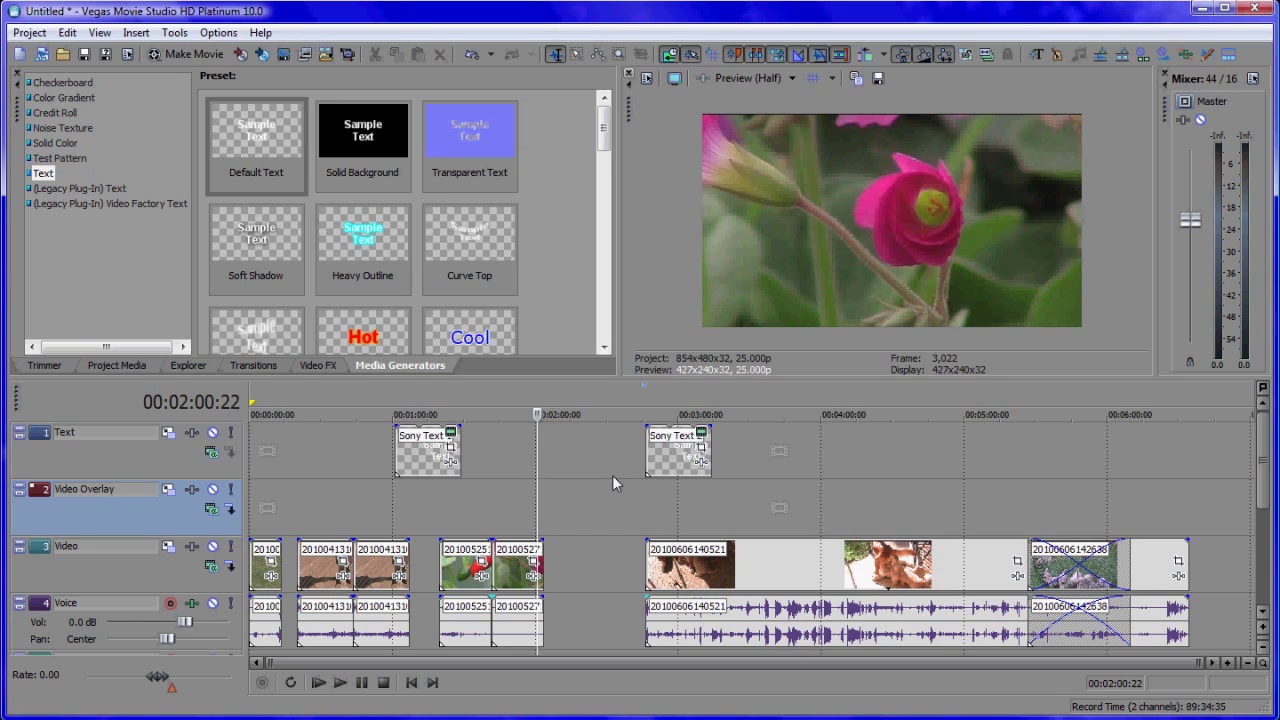
pyautogui.click(321, 577)
pyautogui.keyDown('ctrl'); pyautogui.click(372, 579); pyautogui.keyUp('ctrl')
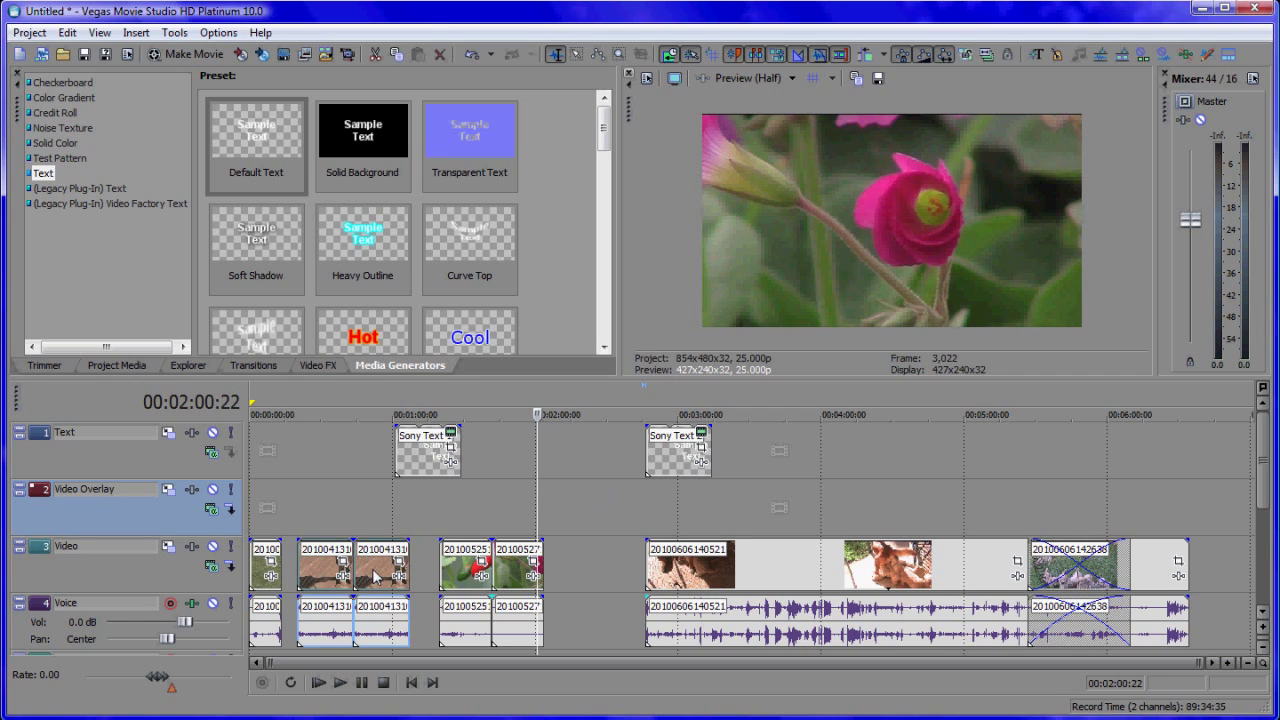
pyautogui.keyDown('ctrl'); pyautogui.click(458, 574); pyautogui.keyUp('ctrl')
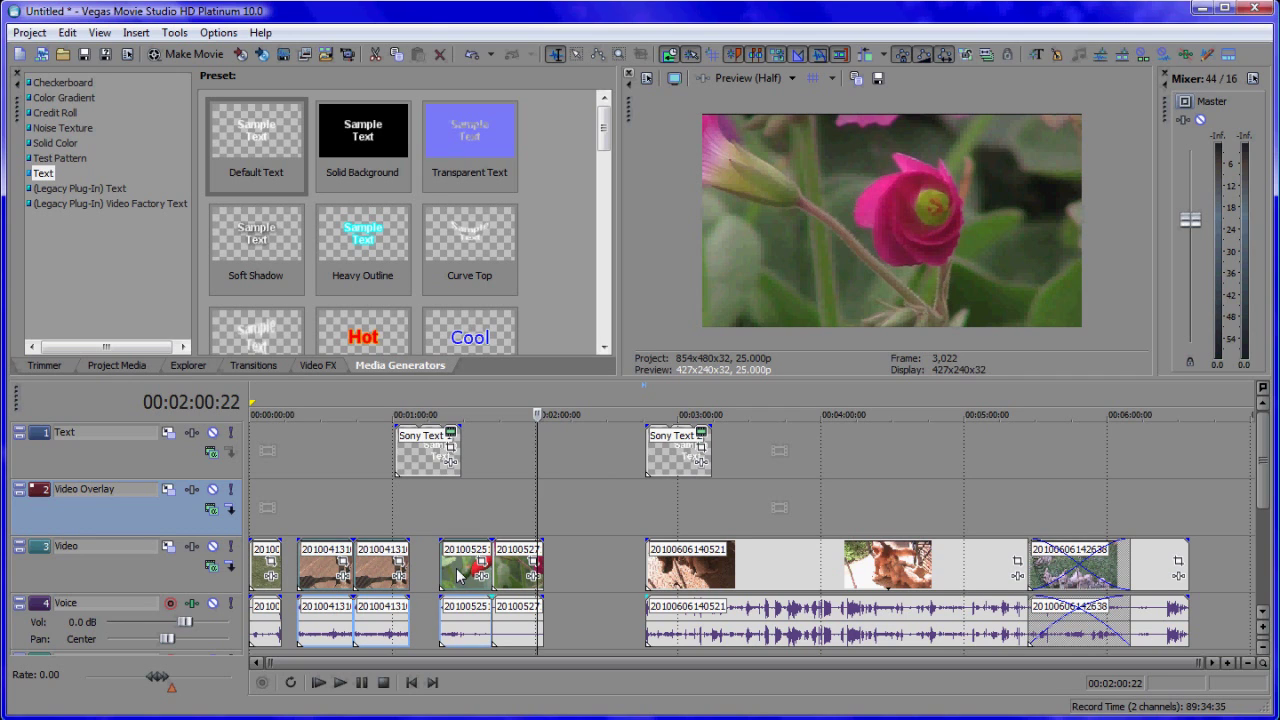
pyautogui.keyDown('ctrl'); pyautogui.click(513, 575); pyautogui.keyUp('ctrl')
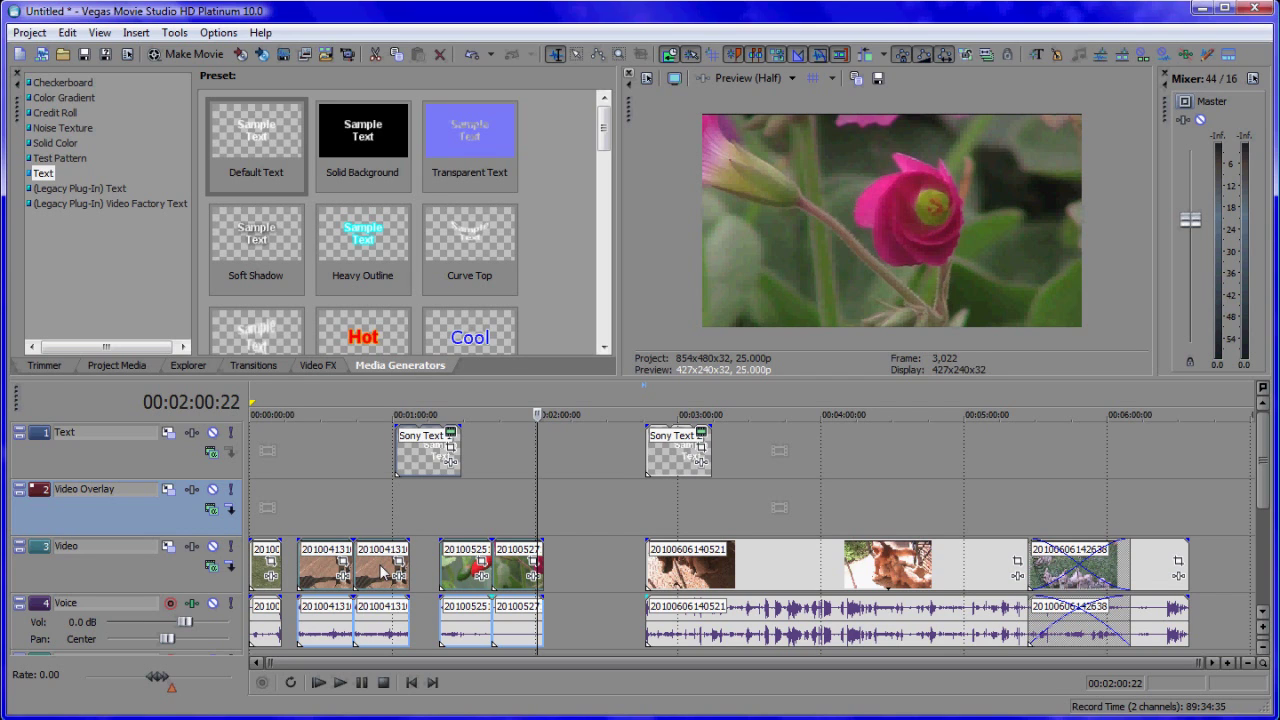
pyautogui.moveTo(385, 570); pyautogui.dragTo(481, 563)
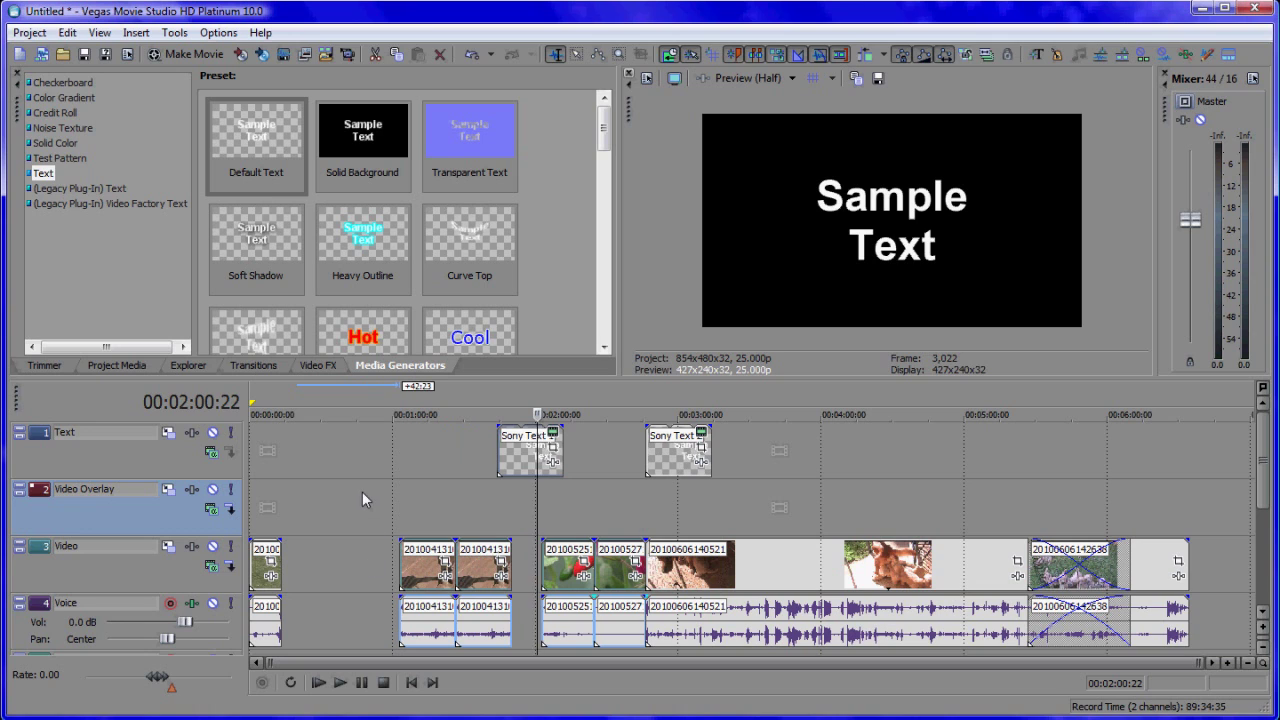
pyautogui.click(362, 491)
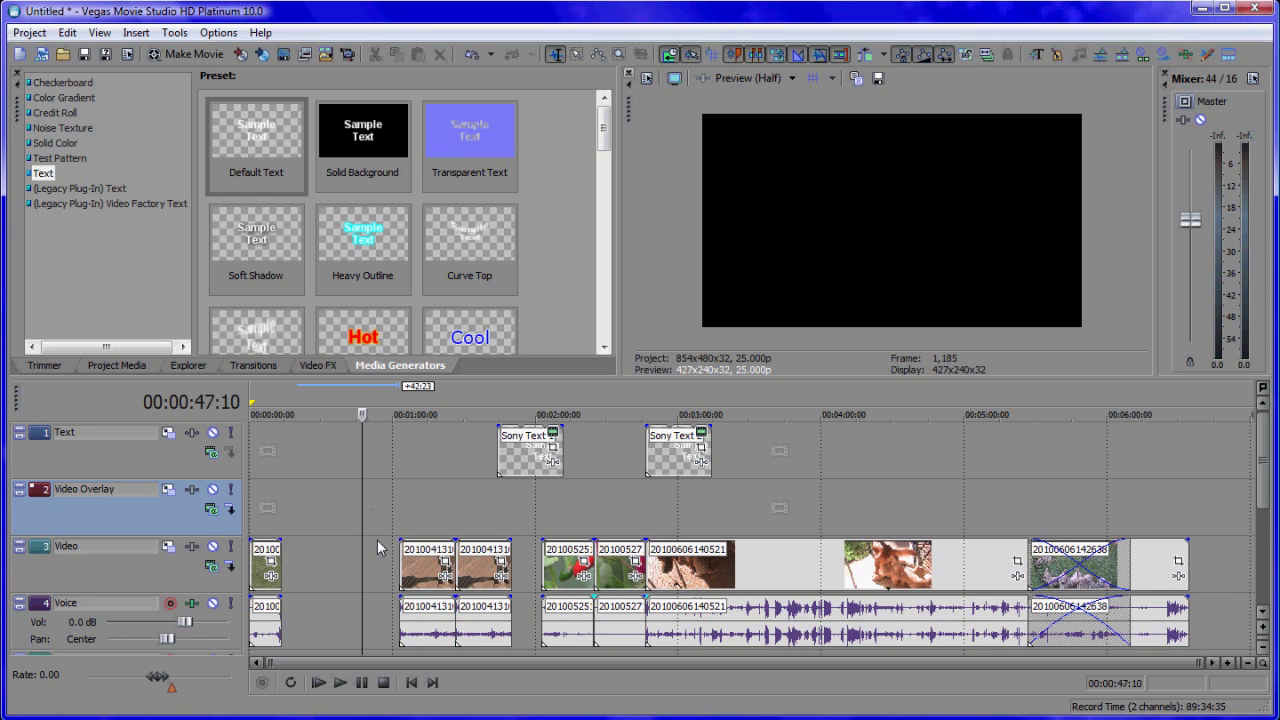
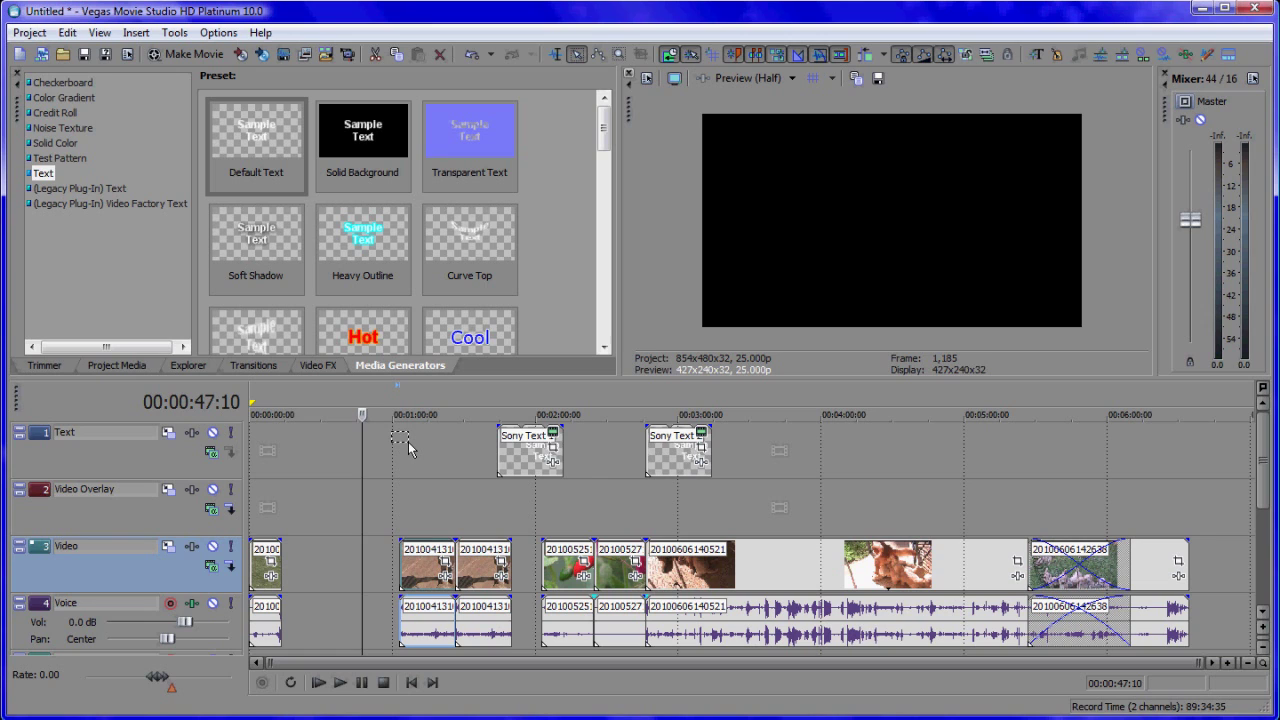
pyautogui.moveTo(408, 442); pyautogui.dragTo(624, 634)
pyautogui.moveTo(560, 570); pyautogui.dragTo(1173, 528)
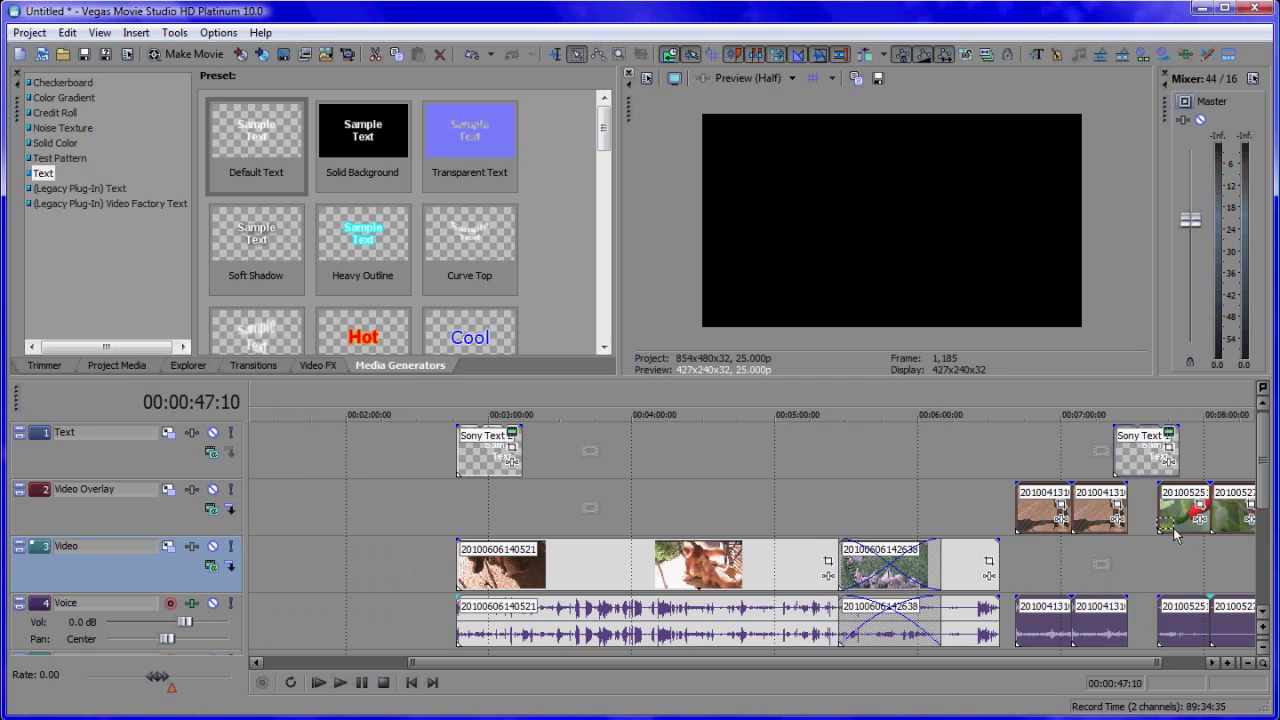
pyautogui.click(1143, 575)
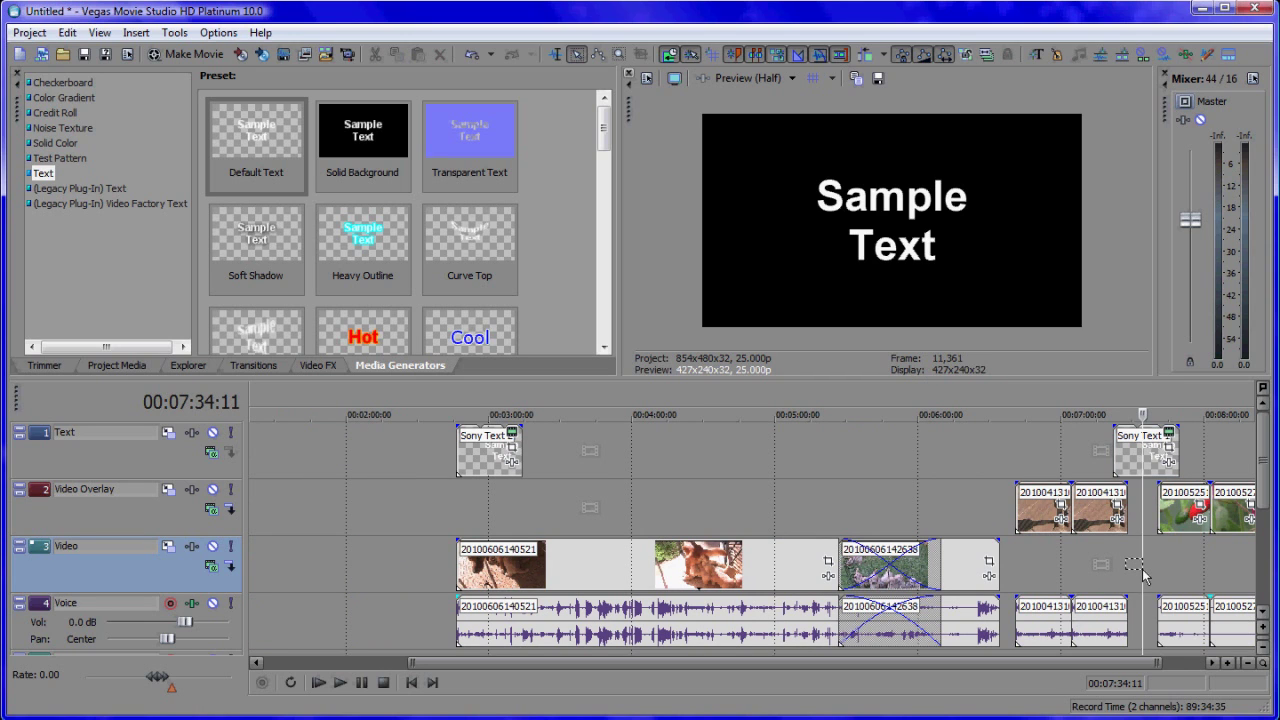
pyautogui.click(1036, 514)
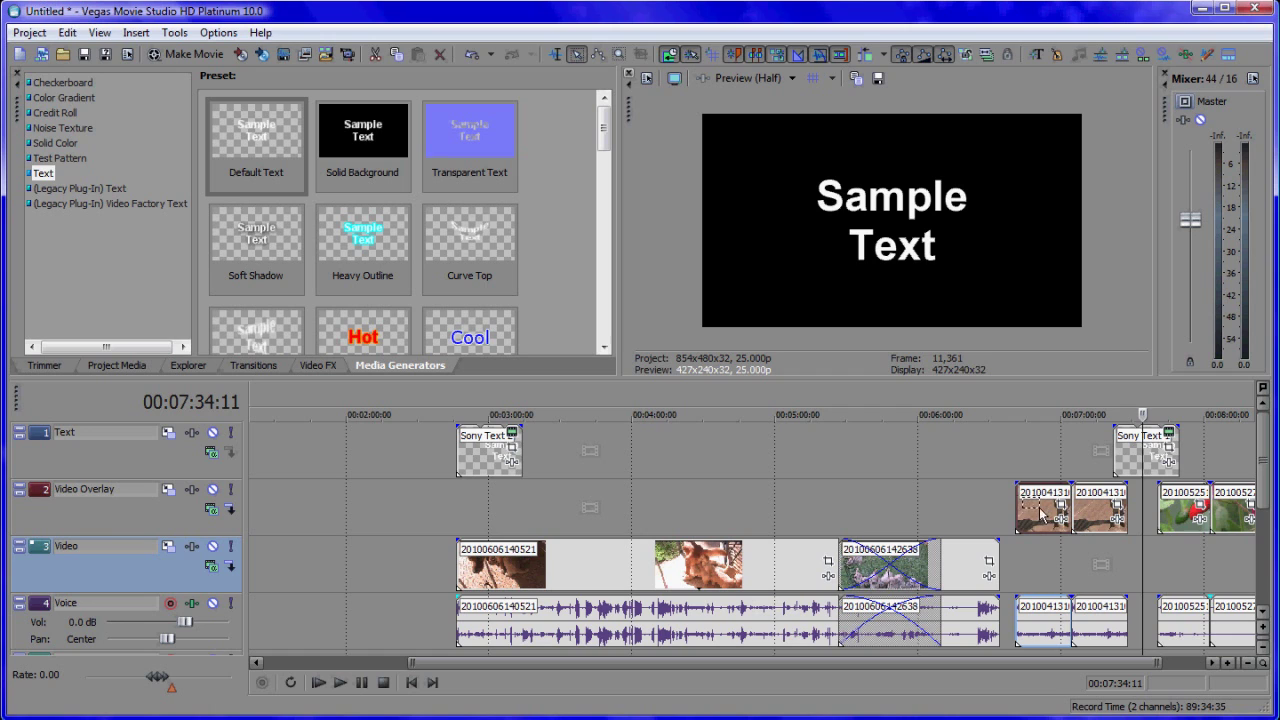
pyautogui.click(957, 510)
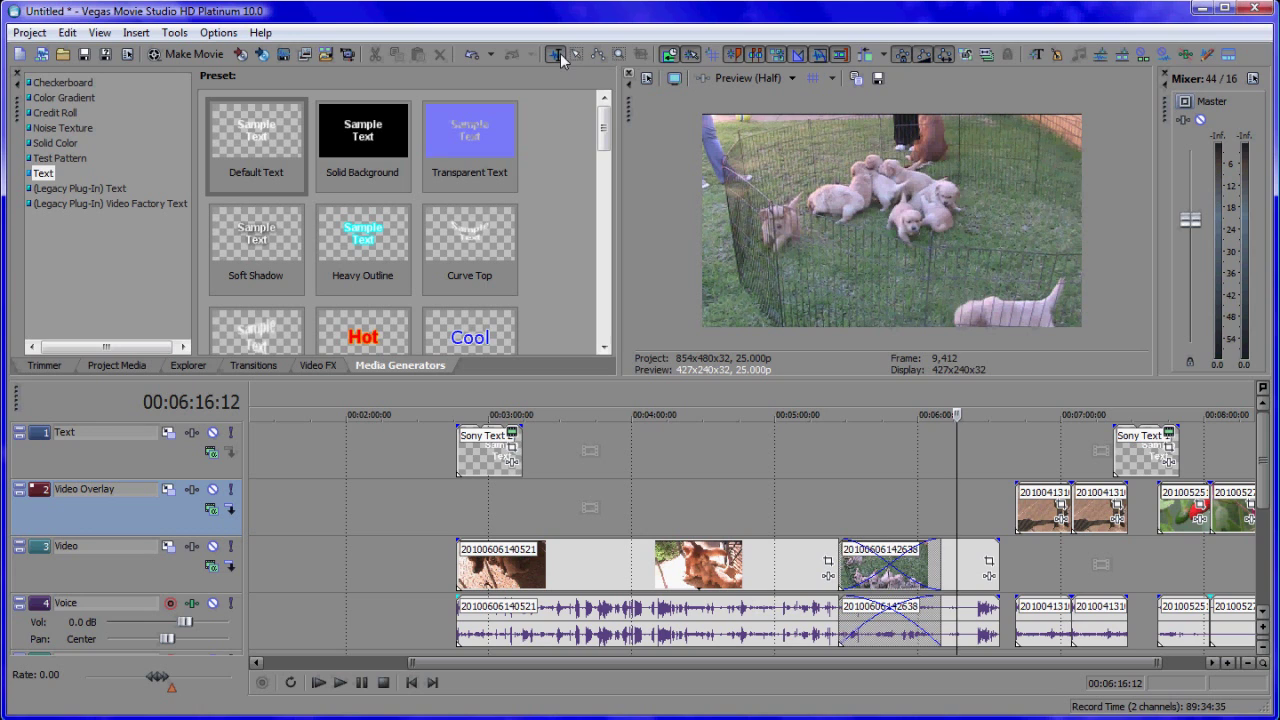
pyautogui.click(1023, 452)
pyautogui.click(1038, 515)
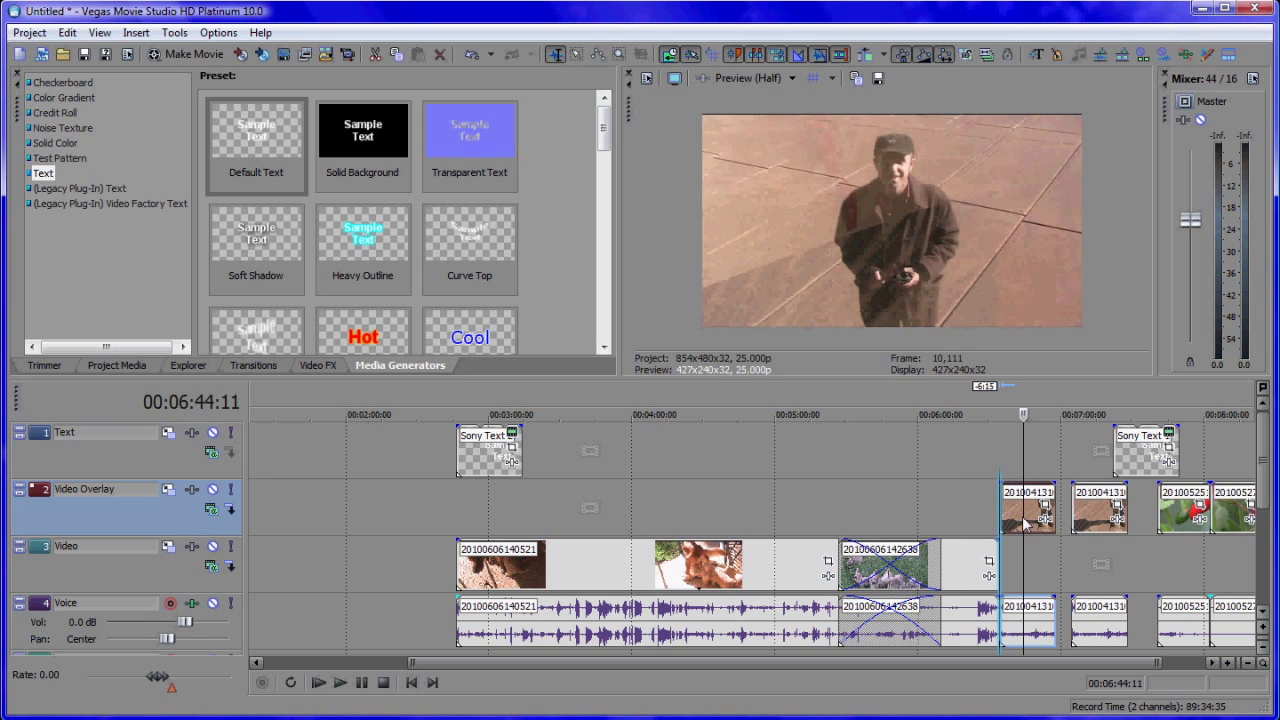
pyautogui.click(1100, 522)
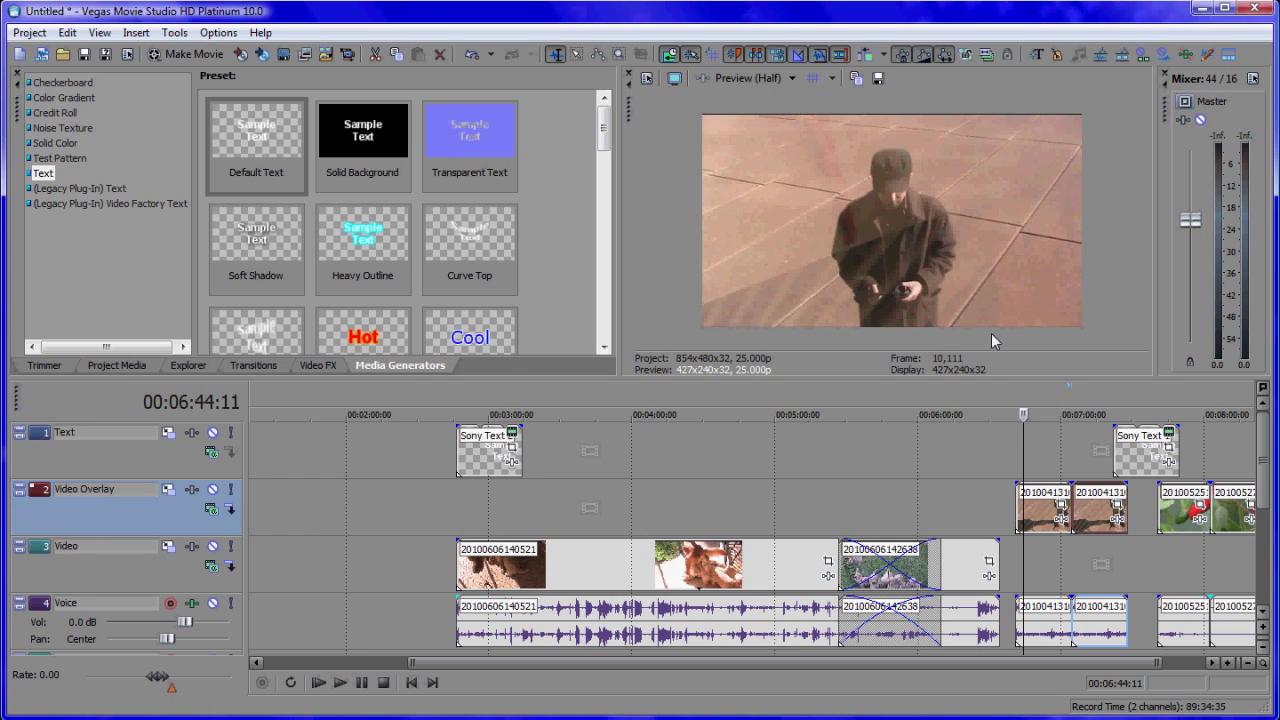
pyautogui.click(1051, 510)
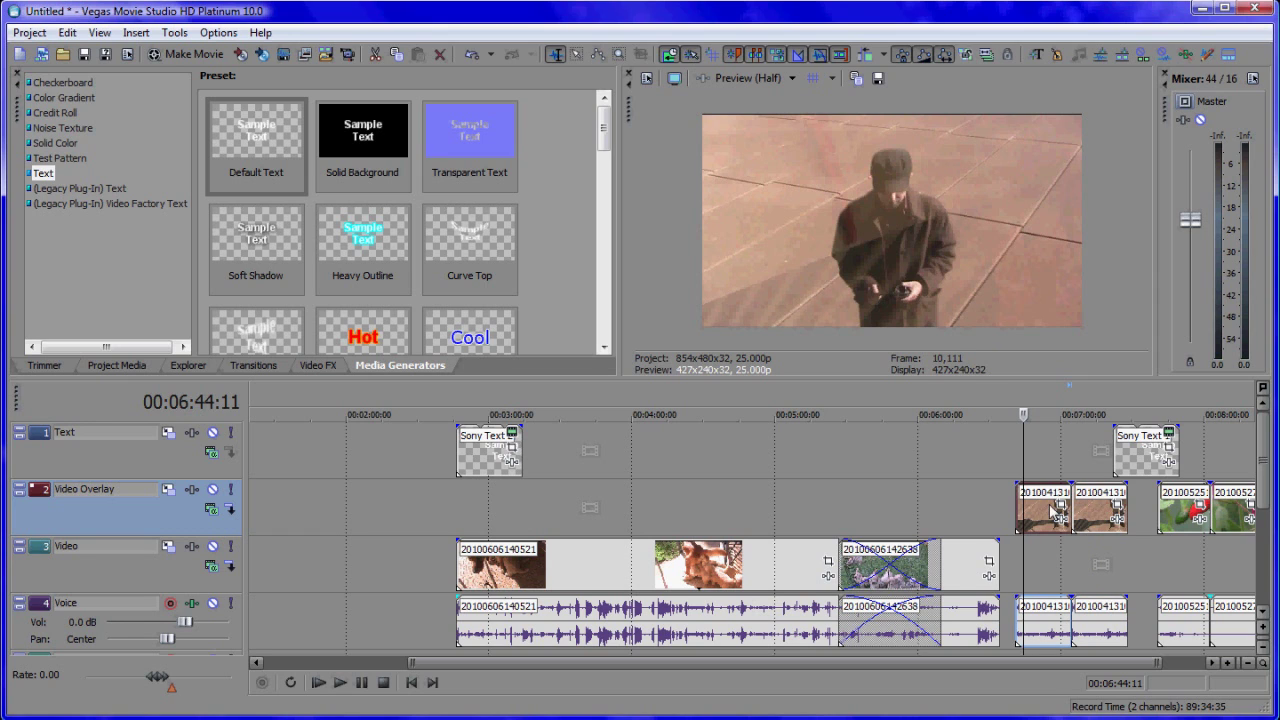
pyautogui.moveTo(1051, 558); pyautogui.dragTo(1053, 561)
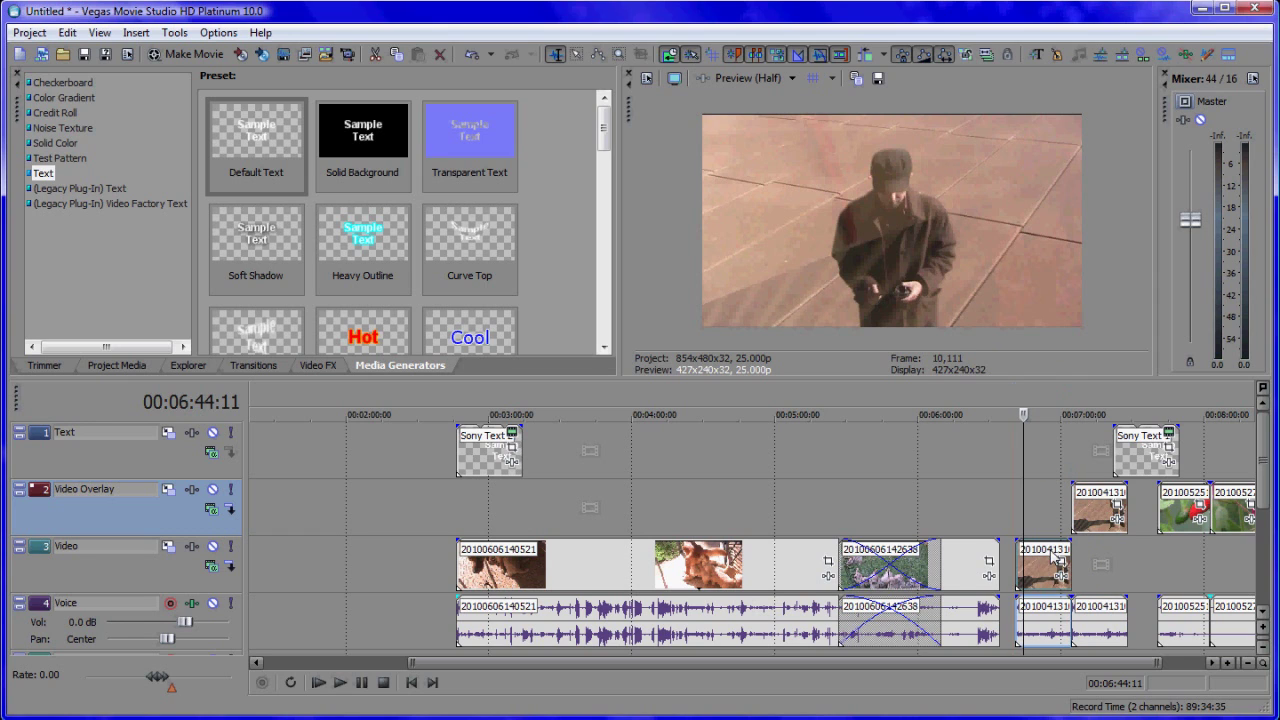
pyautogui.moveTo(938, 663); pyautogui.dragTo(1083, 659)
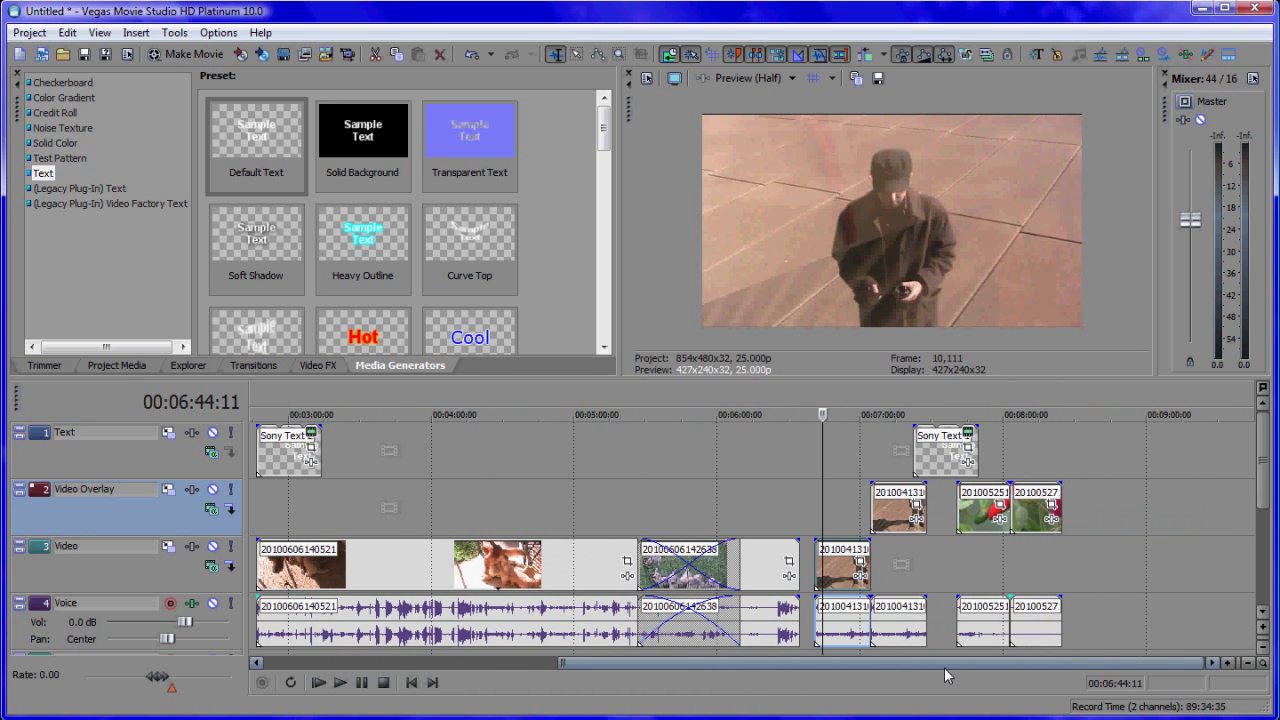
pyautogui.click(898, 513)
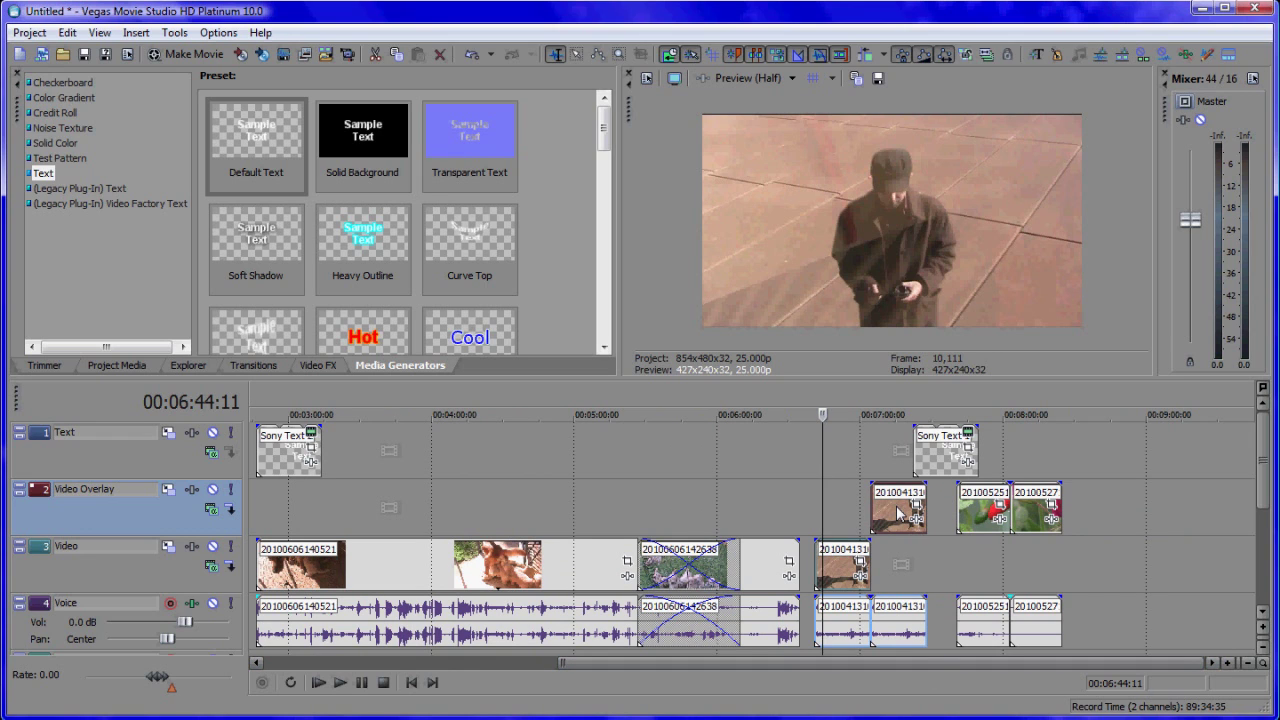
pyautogui.keyDown('ctrl'); pyautogui.click(975, 515); pyautogui.keyUp('ctrl')
pyautogui.keyDown('ctrl'); pyautogui.click(1033, 517); pyautogui.keyUp('ctrl')
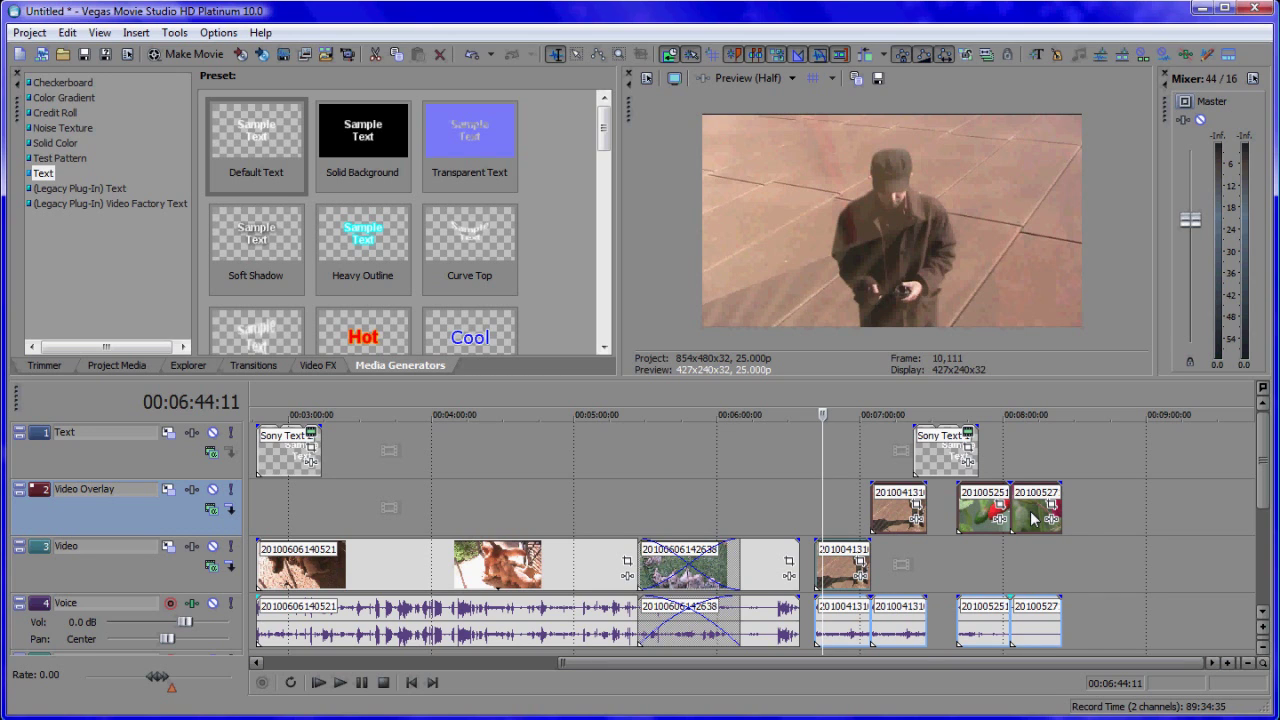
pyautogui.moveTo(1031, 516); pyautogui.dragTo(1032, 548)
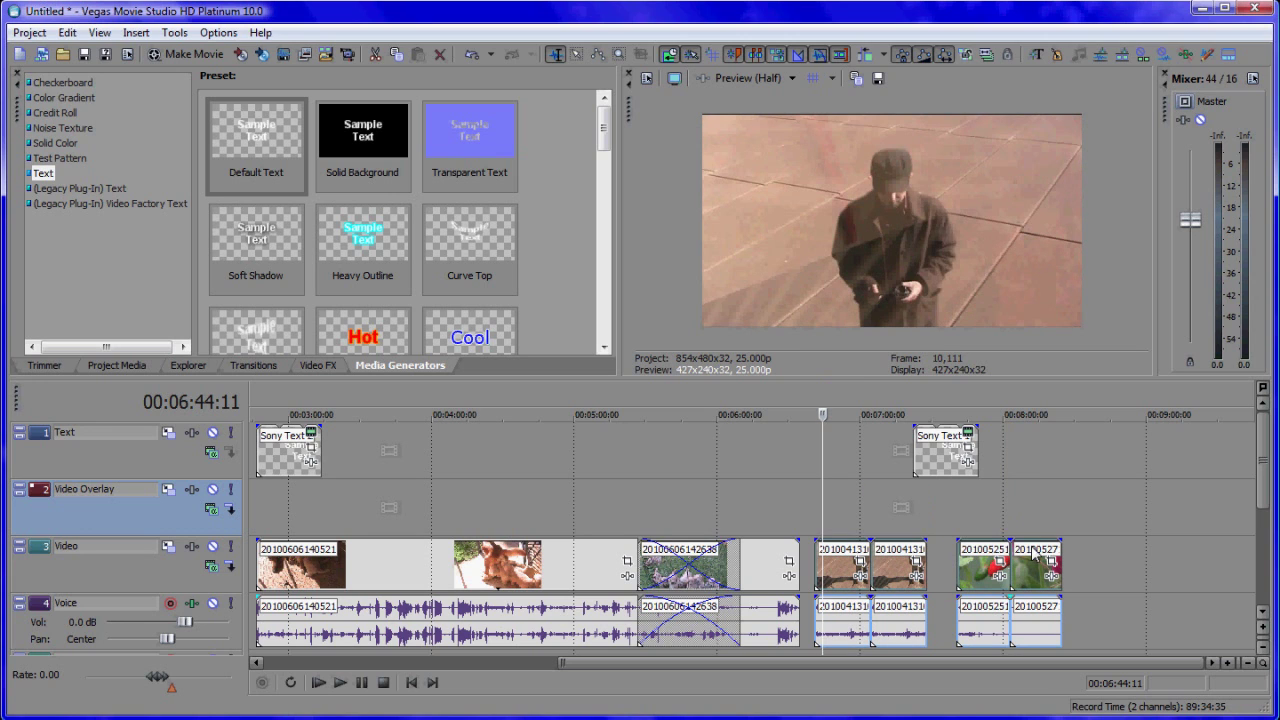
# Deselect the moved group and delete the short clip at the very start of the Video track
pyautogui.click(1062, 488)
pyautogui.click(1048, 572)
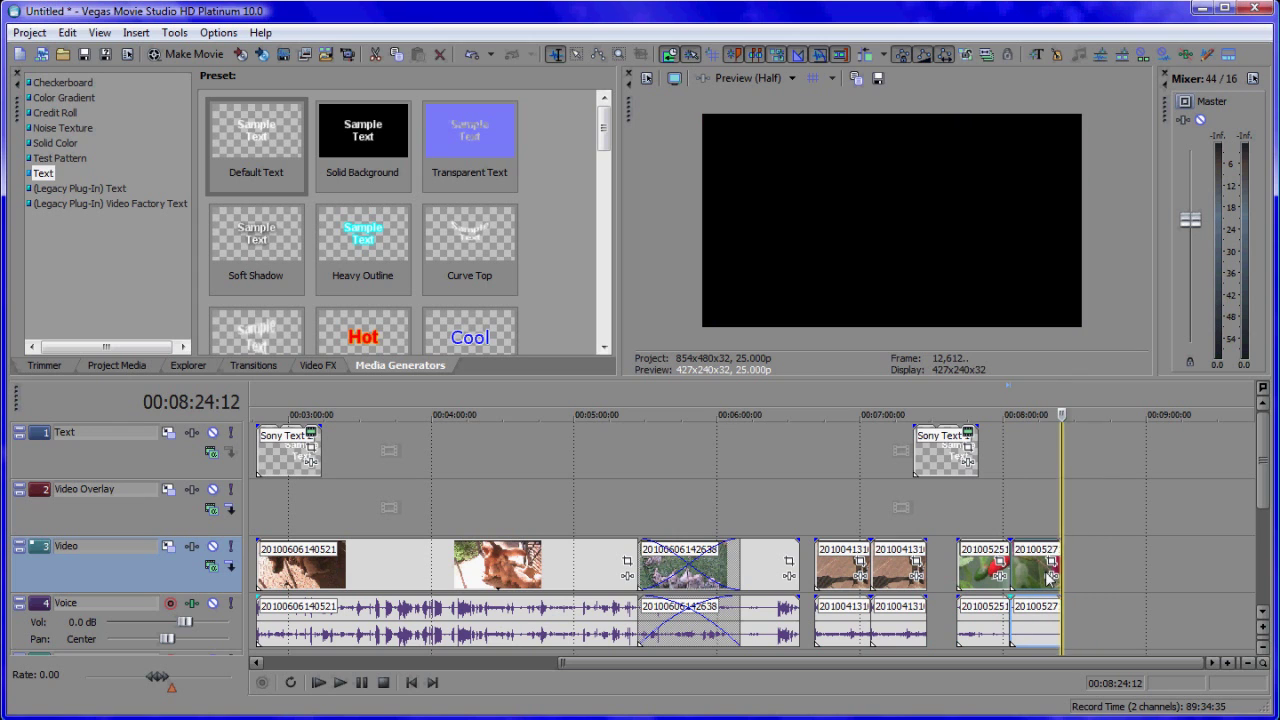
pyautogui.moveTo(594, 684); pyautogui.dragTo(322, 686)
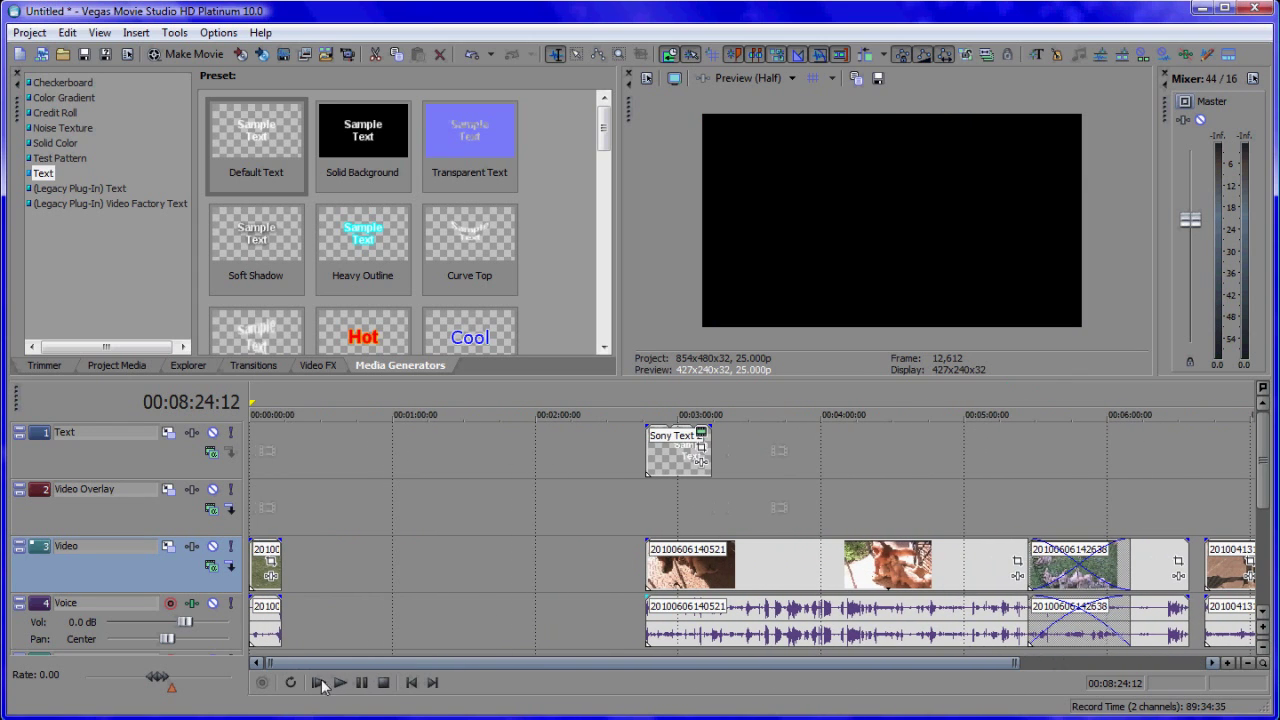
pyautogui.rightClick(265, 567)
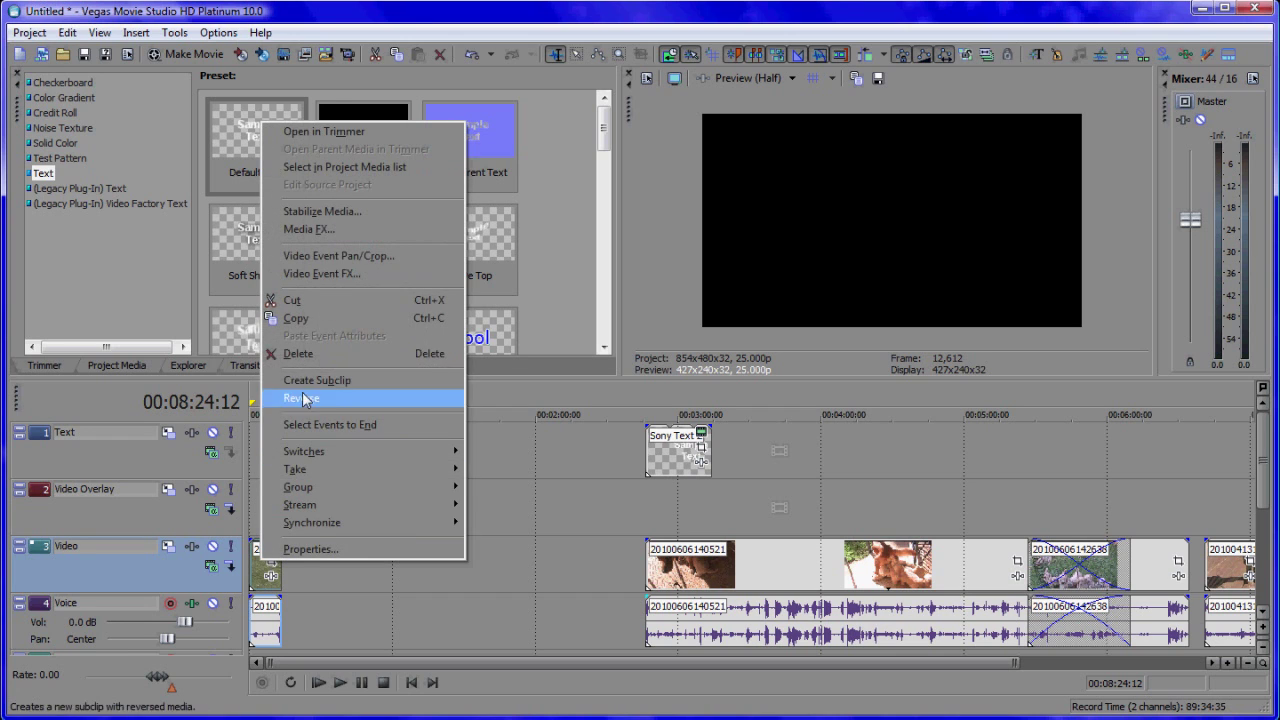
pyautogui.click(298, 354)
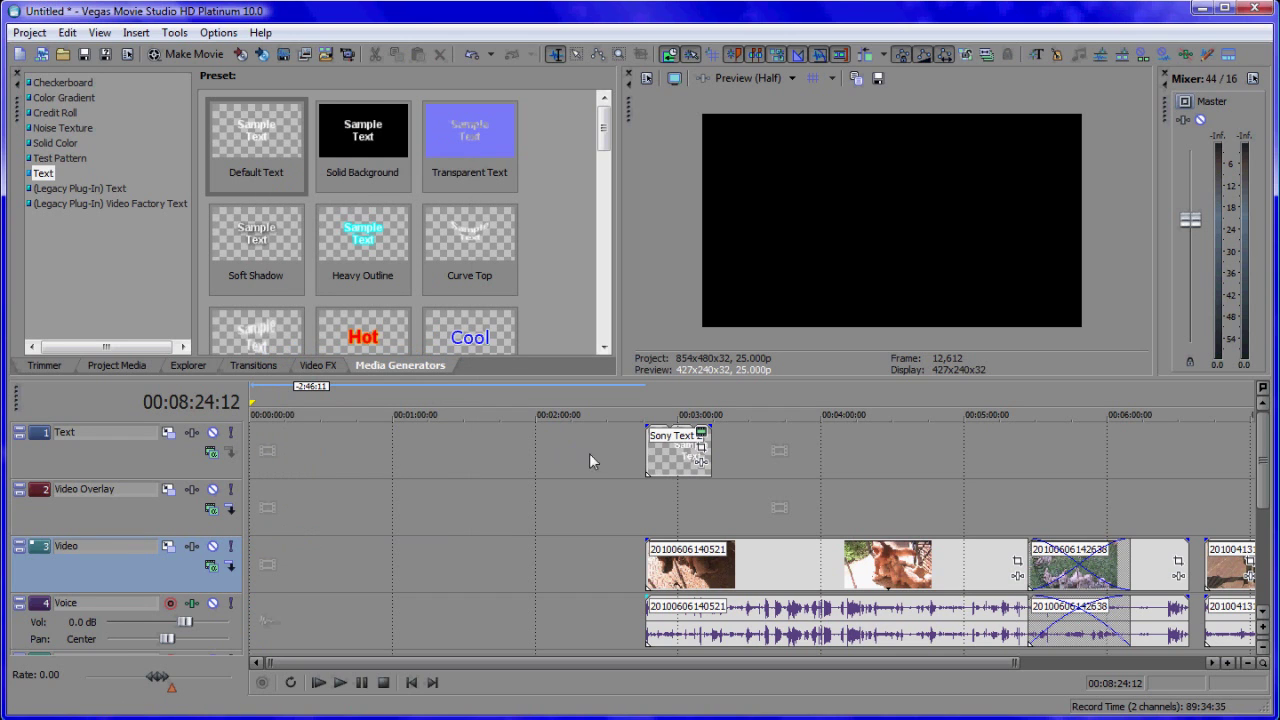
pyautogui.moveTo(672, 466); pyautogui.dragTo(272, 466)
pyautogui.moveTo(783, 565); pyautogui.dragTo(456, 561)
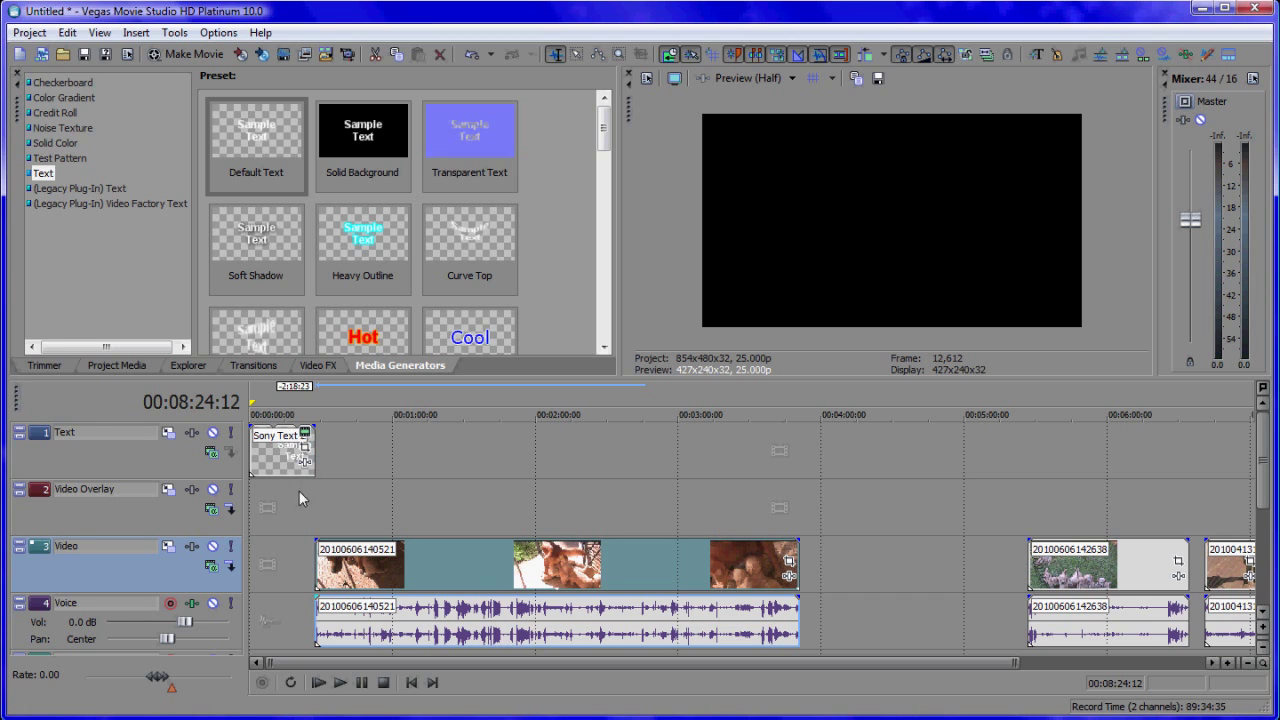
pyautogui.scroll(3, 310, 494)
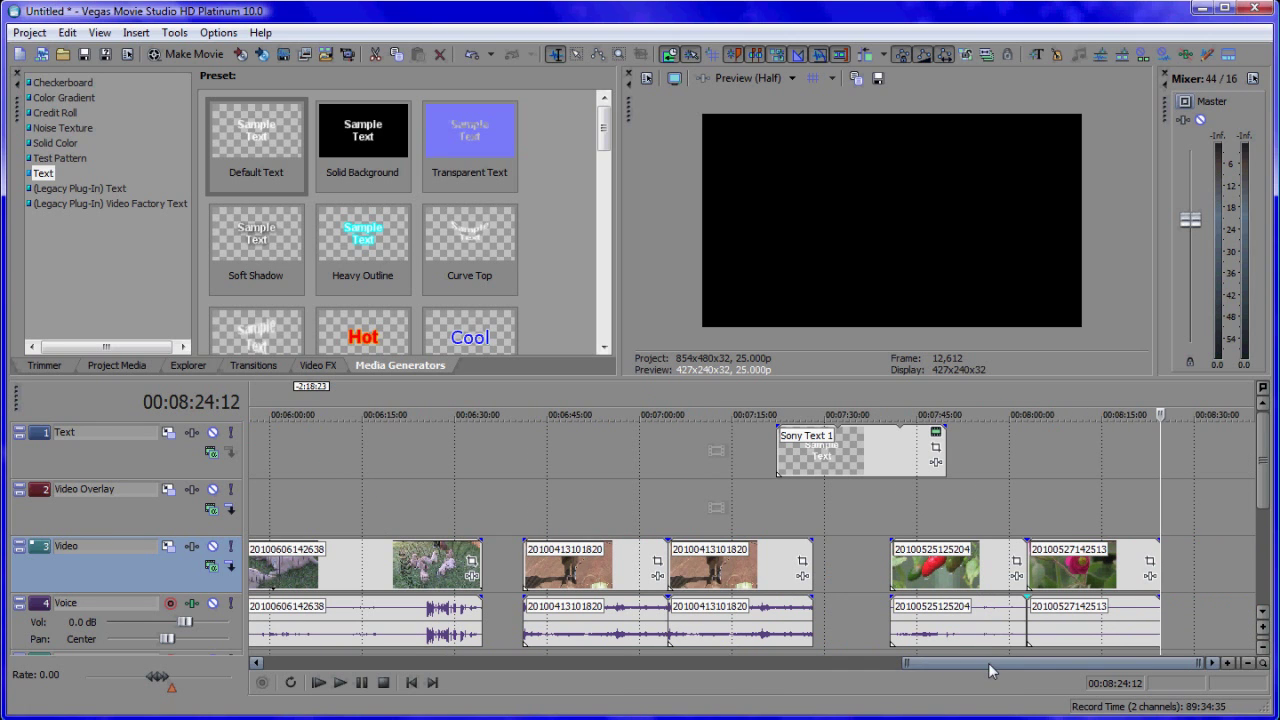
pyautogui.moveTo(987, 662); pyautogui.dragTo(986, 662)
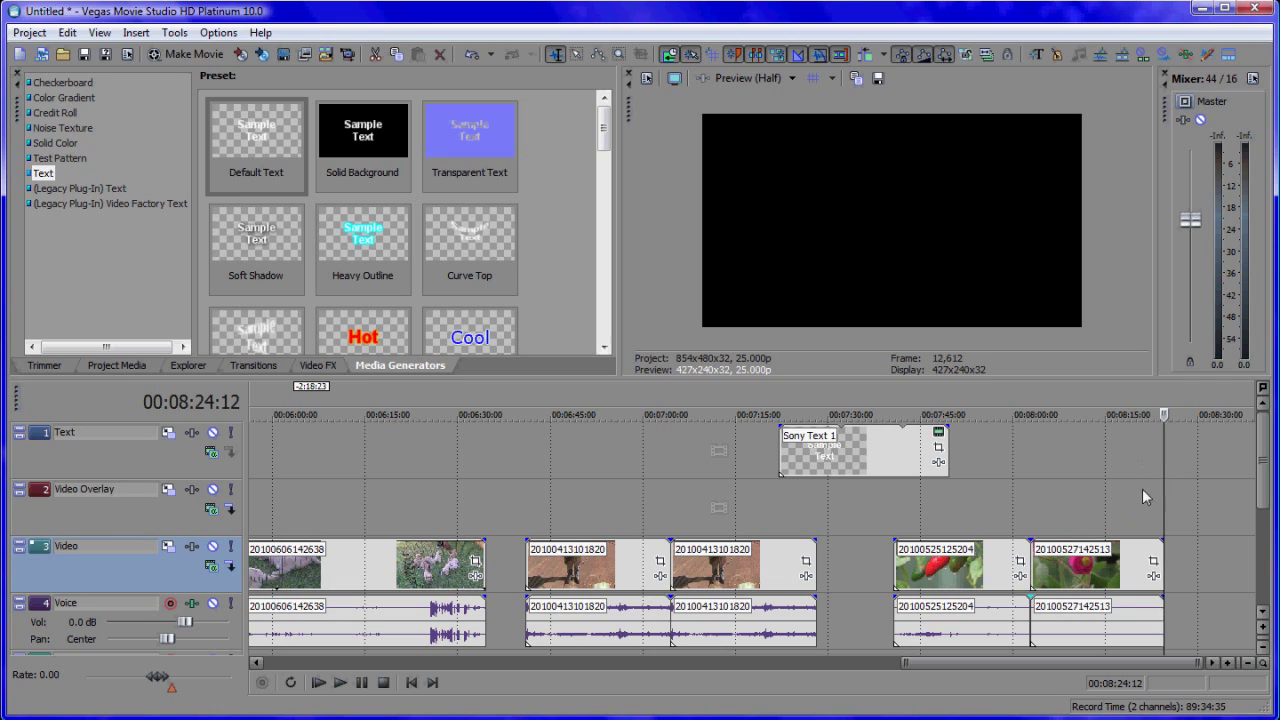
pyautogui.click(412, 683)
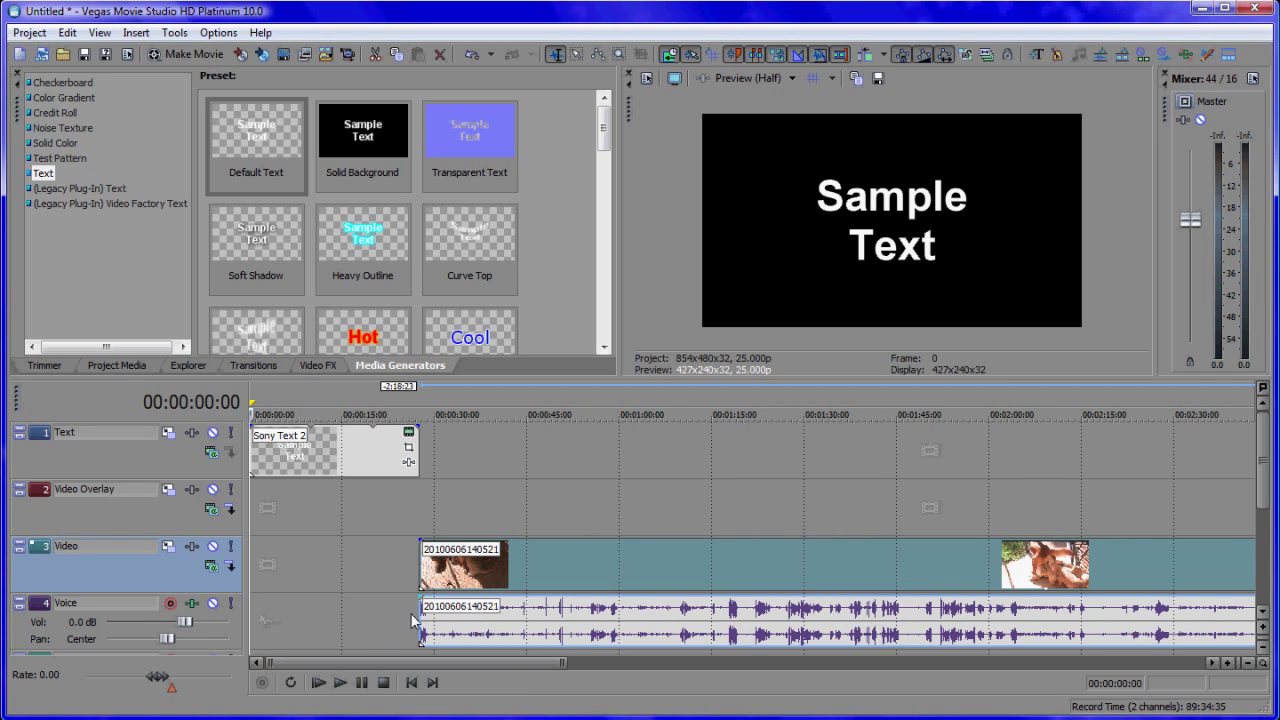
pyautogui.click(414, 618)
pyautogui.scroll(5, 410, 620)
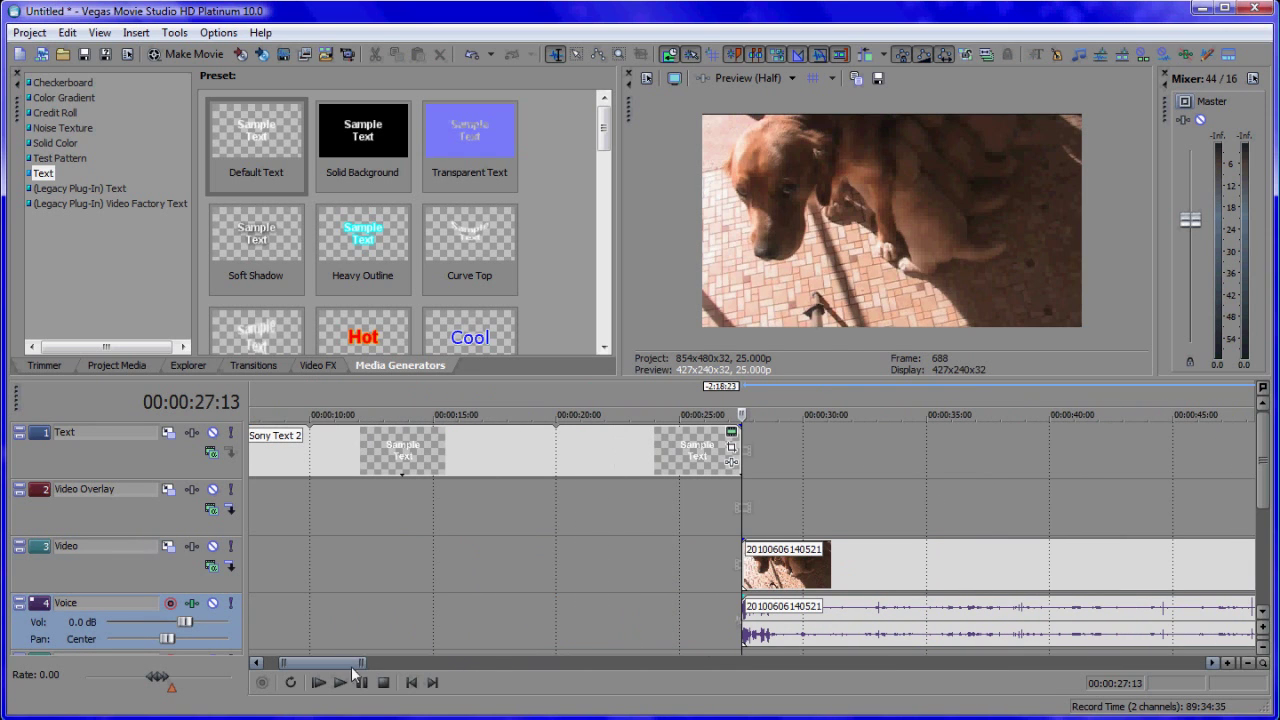
pyautogui.hscroll(-5, 331, 607)
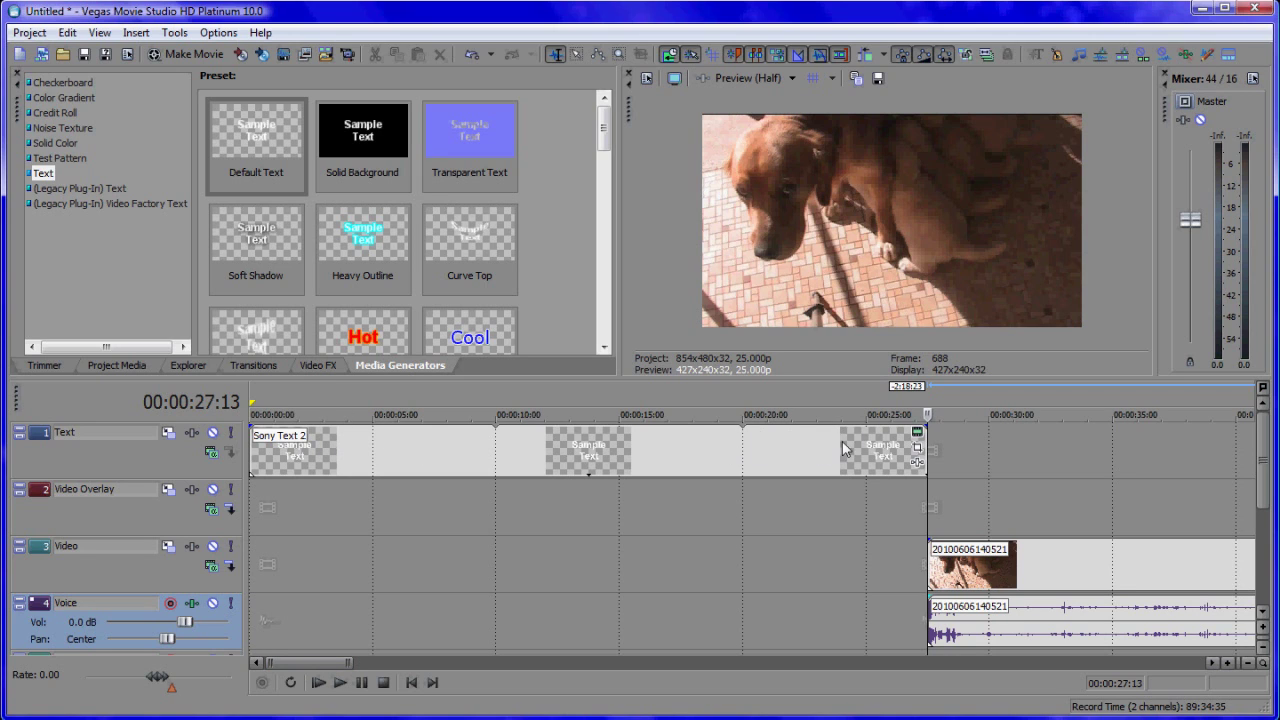
pyautogui.click(927, 448)
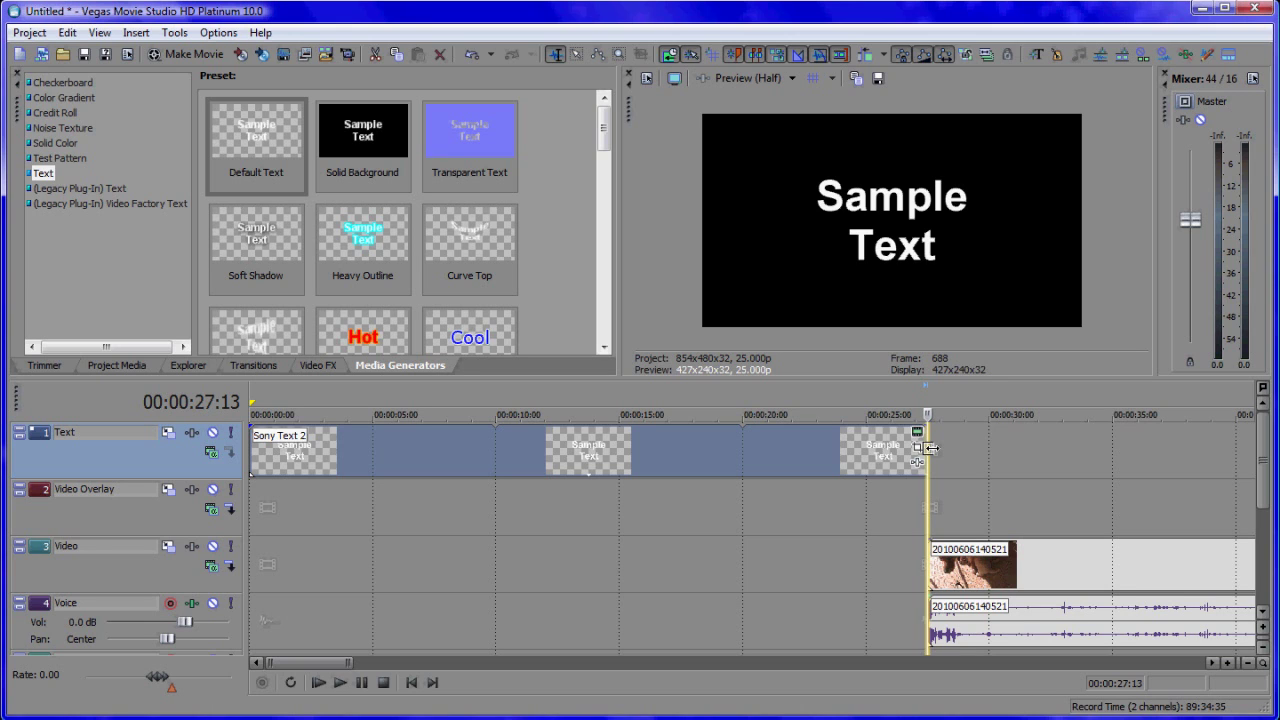
pyautogui.moveTo(929, 448); pyautogui.dragTo(497, 458)
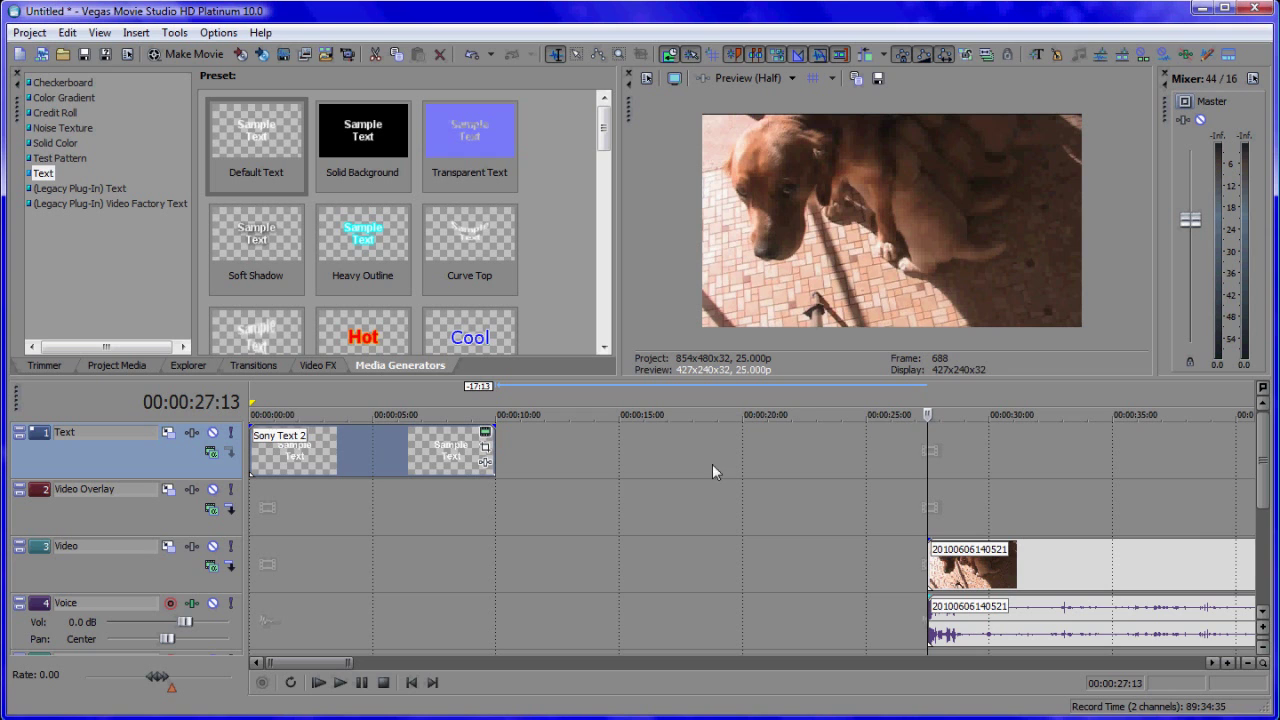
pyautogui.moveTo(1179, 551); pyautogui.dragTo(766, 564)
# Replace the opening text event's sample text with "test project" on two lines
pyautogui.click(377, 454)
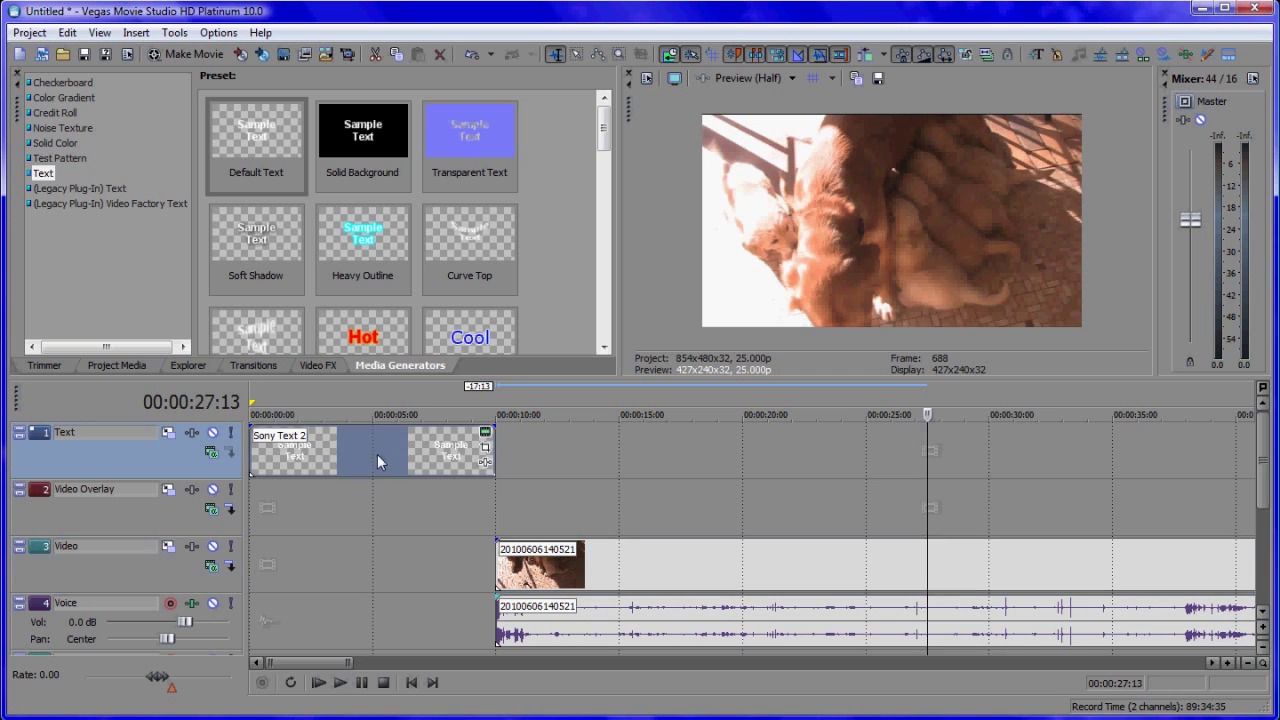
pyautogui.click(485, 432)
pyautogui.scroll(-1, 500, 459)
pyautogui.press('BackSpace')
pyautogui.press('BackSpace')
pyautogui.press('BackSpace')
pyautogui.press('BackSpace')
pyautogui.press('BackSpace')
pyautogui.press('BackSpace')
pyautogui.press('BackSpace')
pyautogui.press('BackSpace')
pyautogui.press('BackSpace')
pyautogui.press('BackSpace')
pyautogui.press('BackSpace')
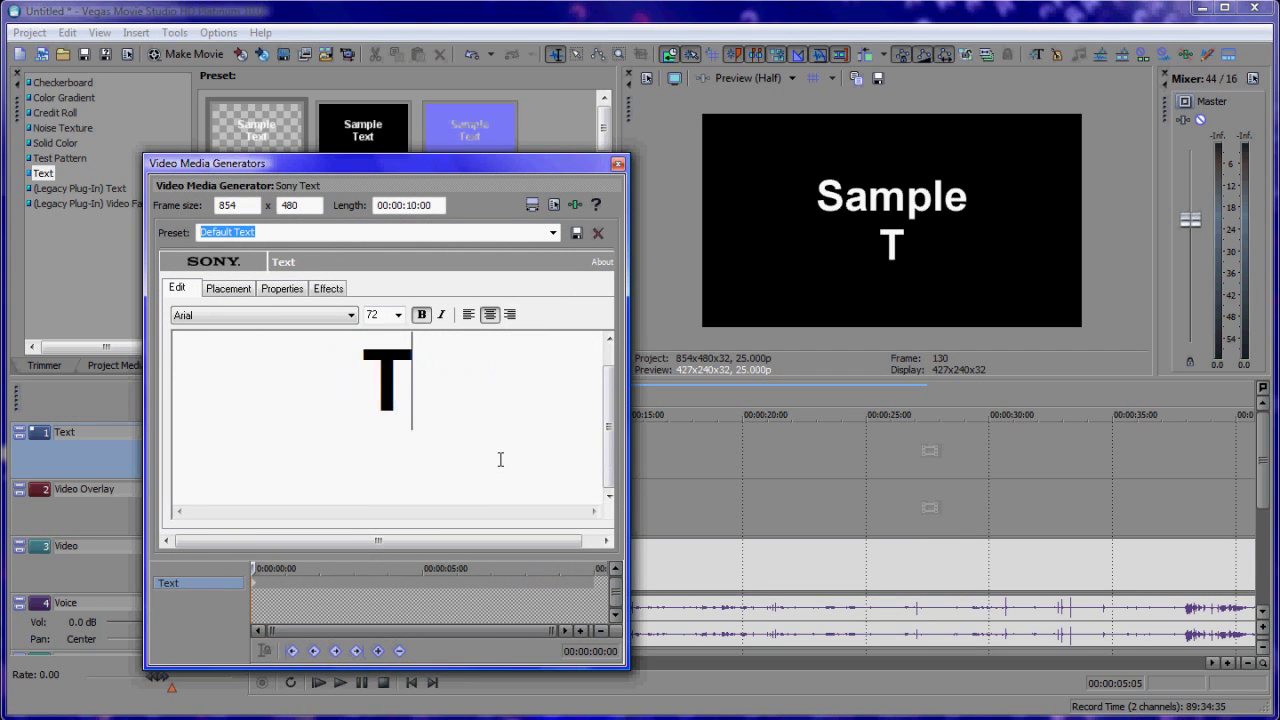
pyautogui.write('test')
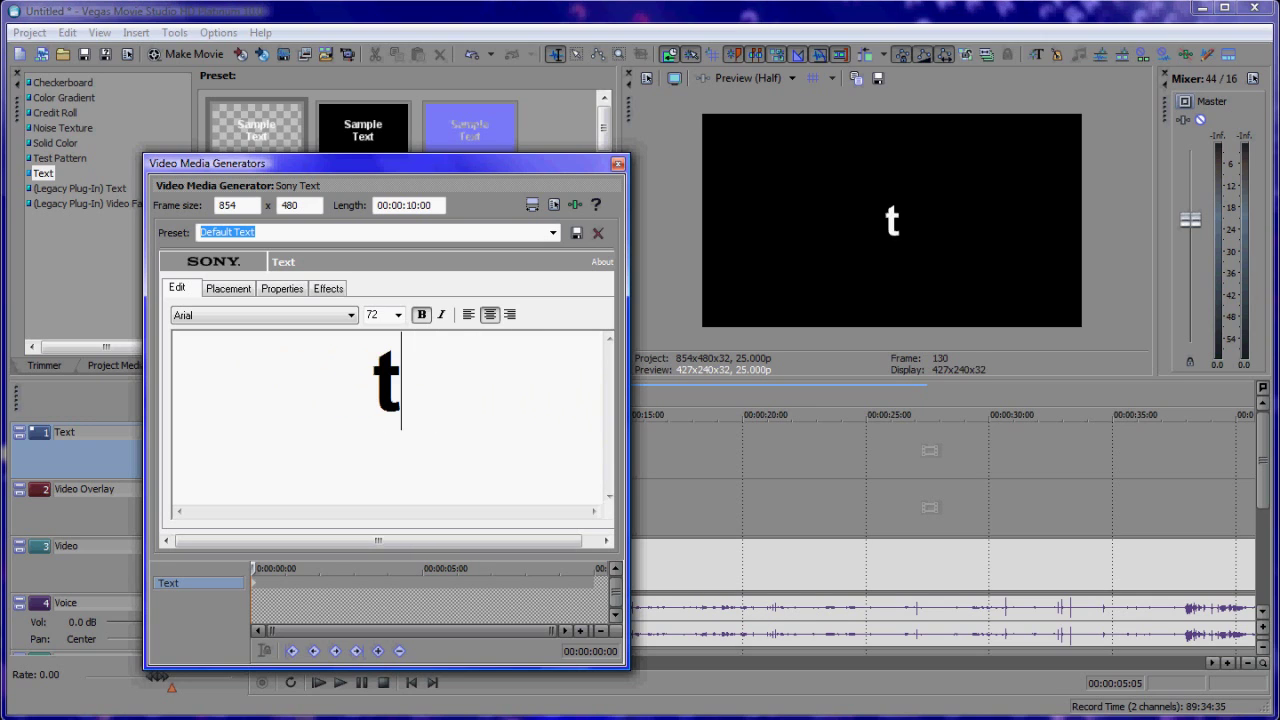
pyautogui.scroll(-1, 500, 459)
pyautogui.write('project')
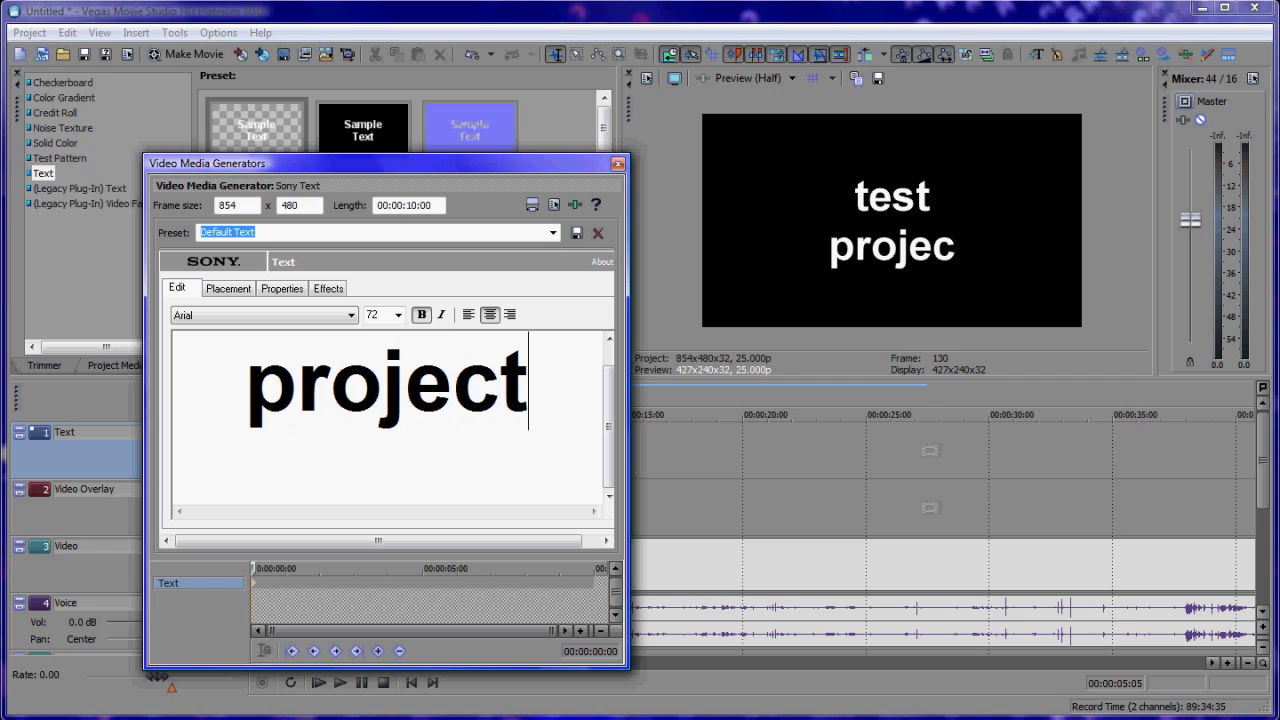
pyautogui.click(618, 164)
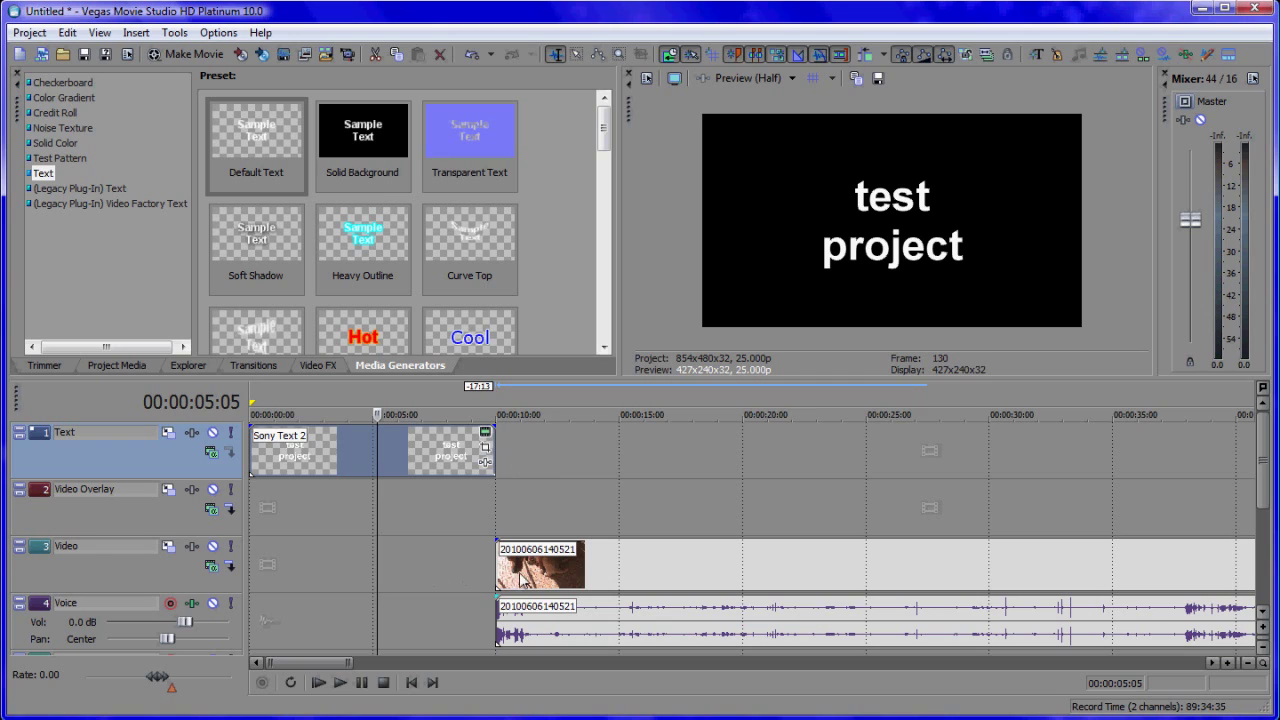
# Give the opening text event a fade-in and a fade-out of about 2 seconds each, and preview it from the start
pyautogui.moveTo(673, 545)
pyautogui.moveTo(248, 426); pyautogui.dragTo(299, 432)
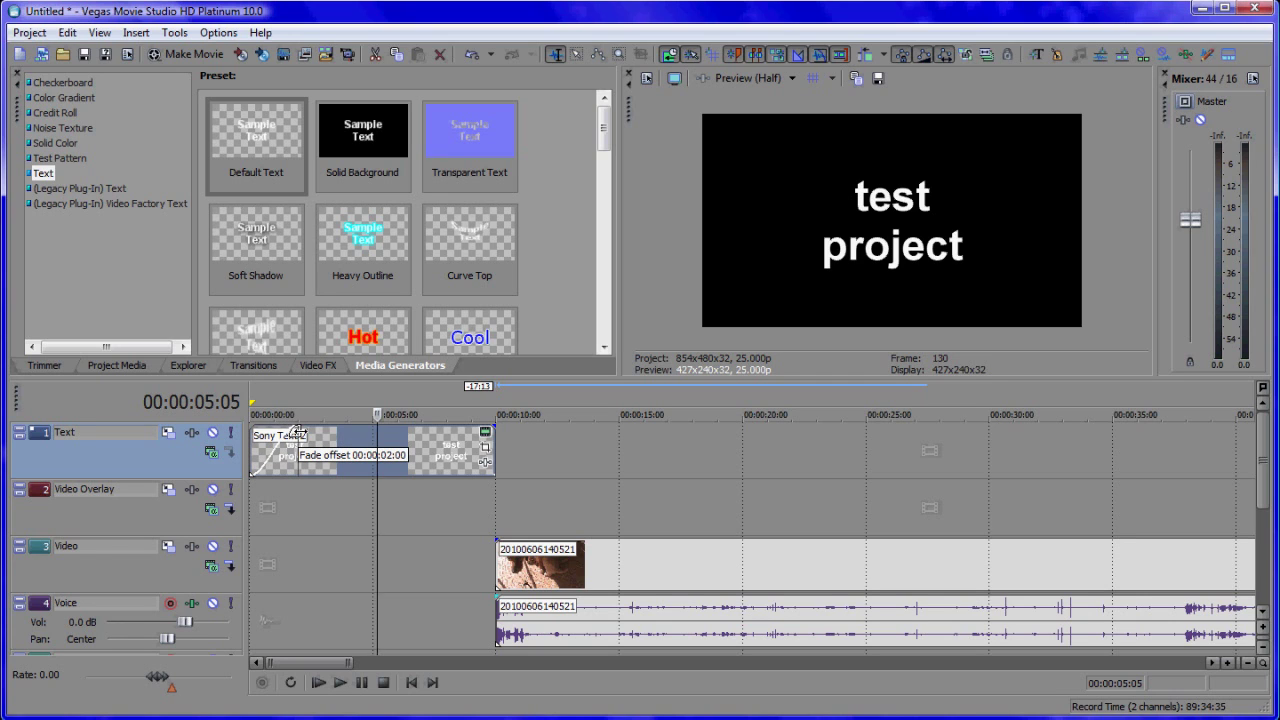
pyautogui.moveTo(299, 432); pyautogui.dragTo(299, 432)
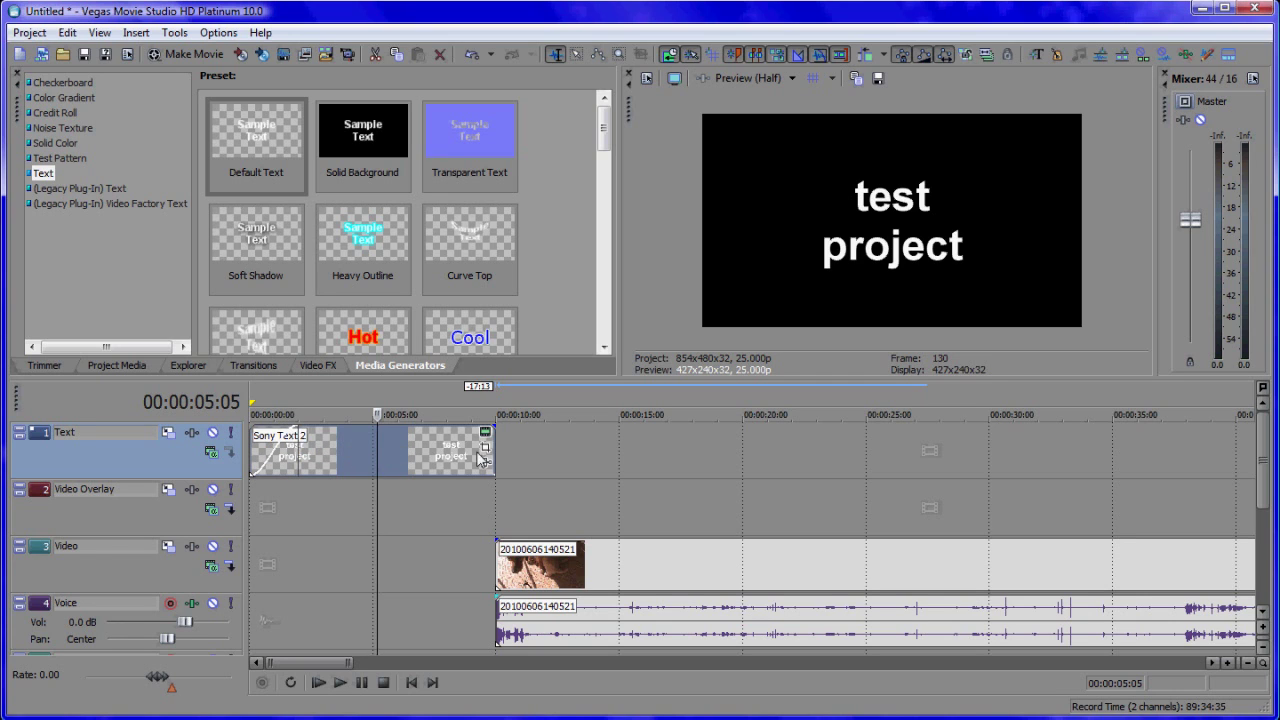
pyautogui.moveTo(497, 424); pyautogui.dragTo(497, 424)
pyautogui.moveTo(497, 423); pyautogui.dragTo(447, 424)
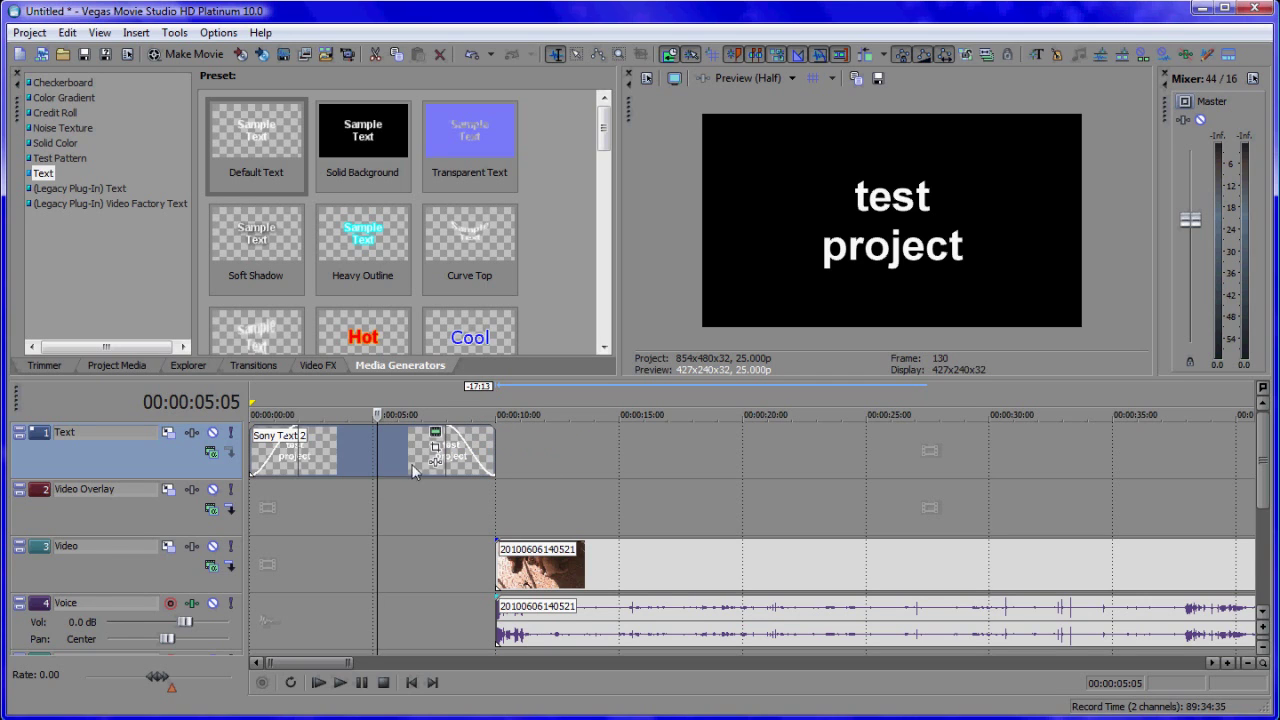
pyautogui.click(411, 683)
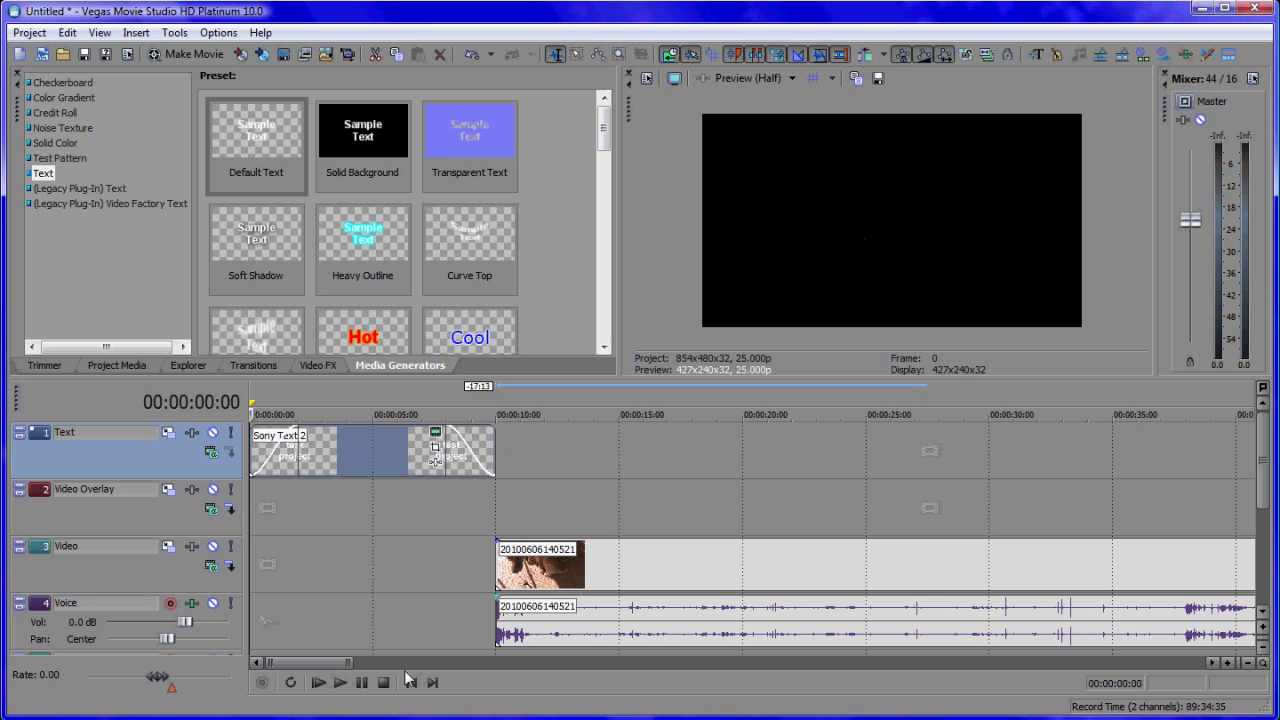
pyautogui.click(340, 683)
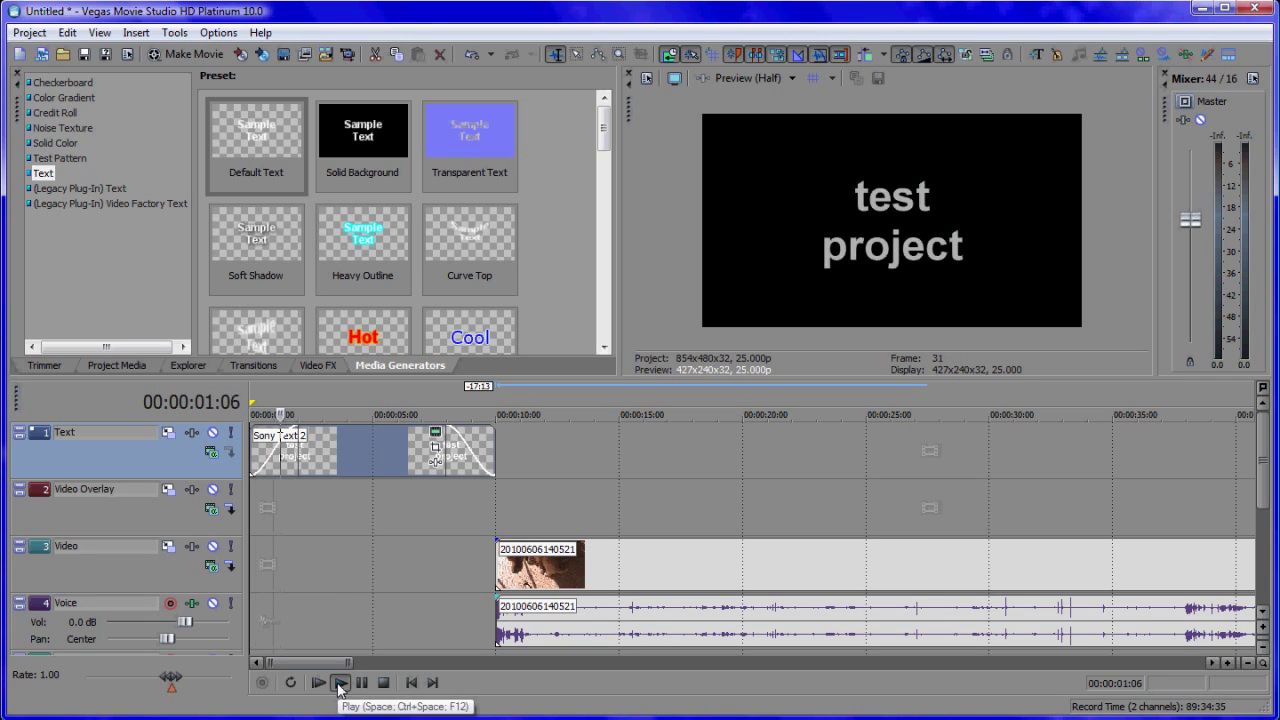
pyautogui.click(360, 683)
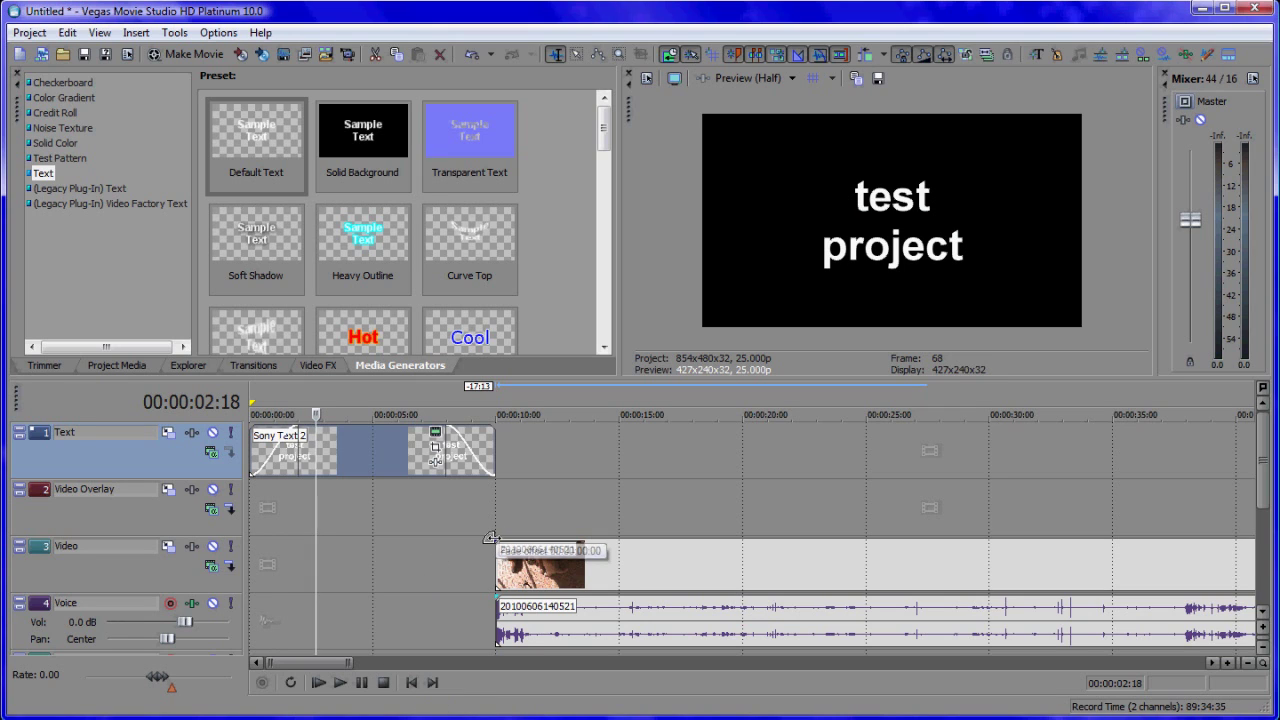
pyautogui.moveTo(493, 537); pyautogui.dragTo(569, 540)
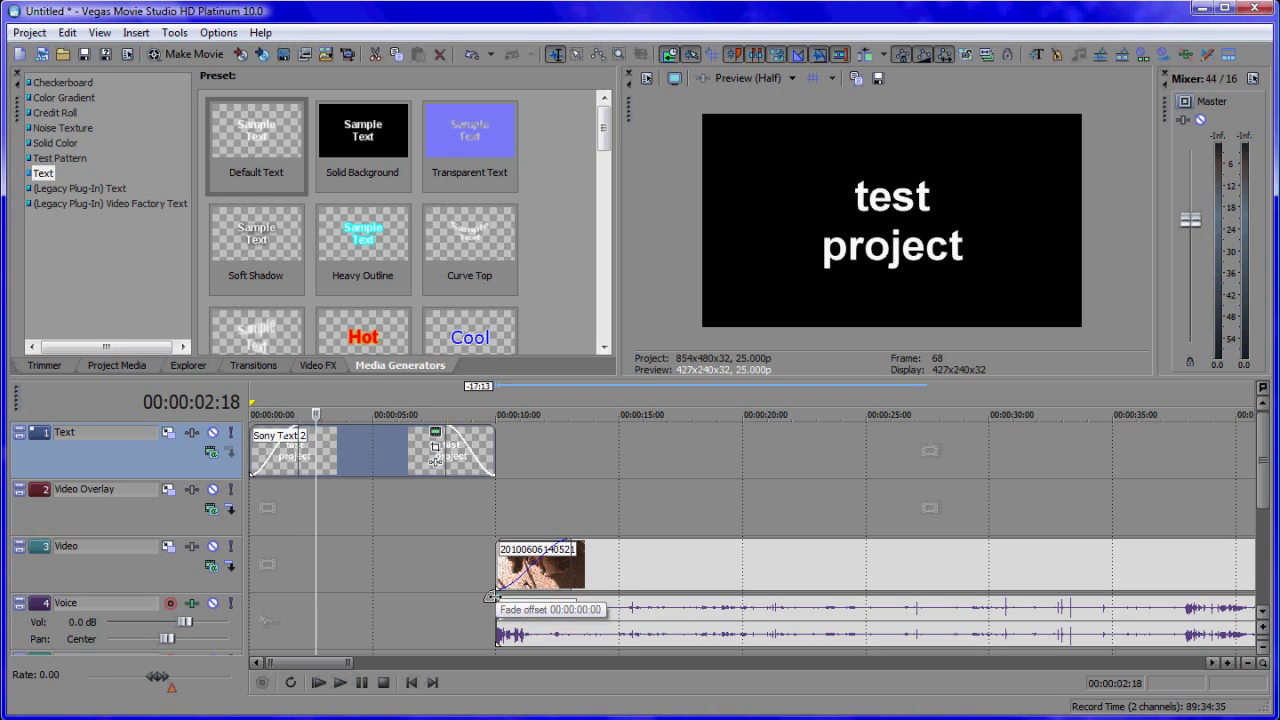
pyautogui.moveTo(499, 598); pyautogui.dragTo(572, 600)
pyautogui.click(437, 606)
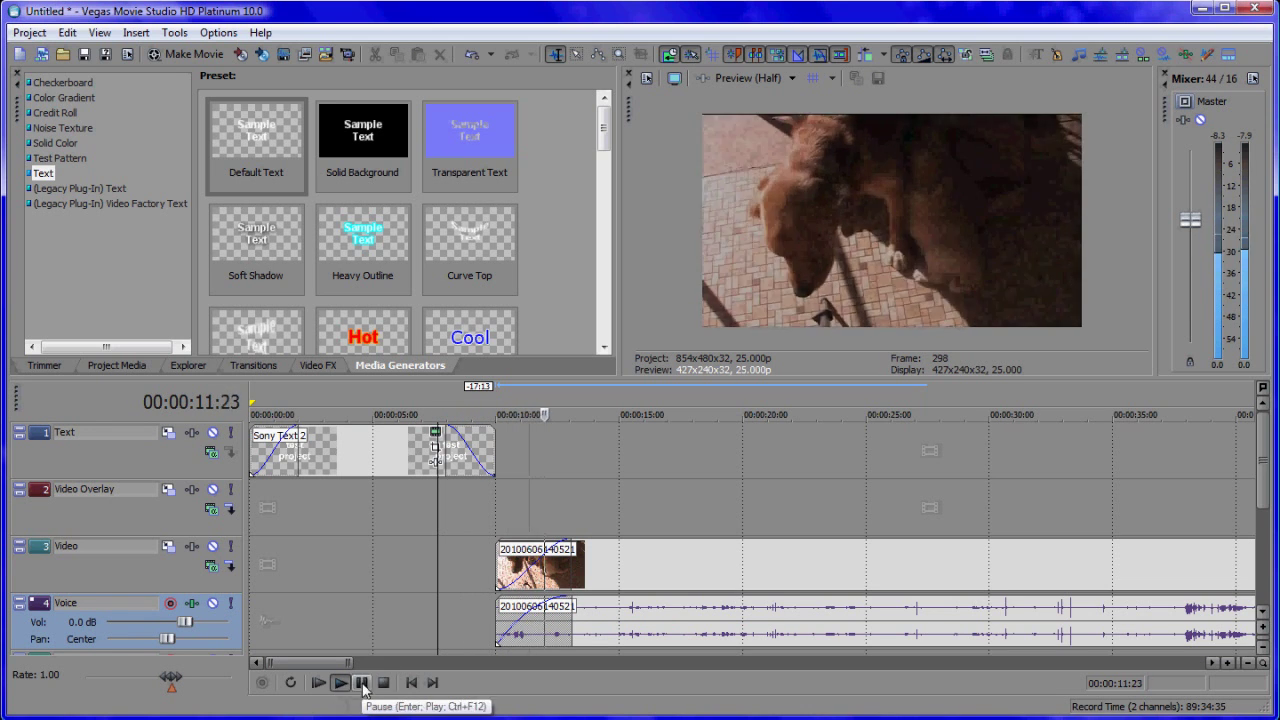
pyautogui.click(383, 683)
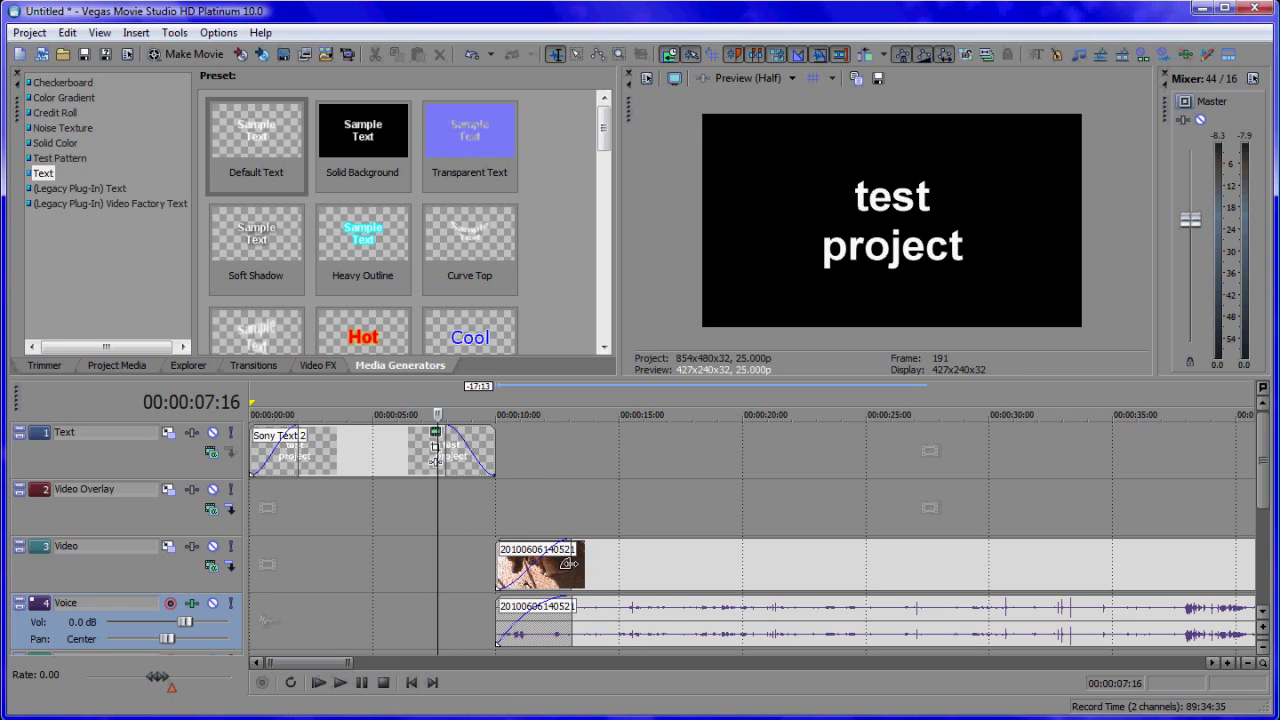
pyautogui.click(790, 573)
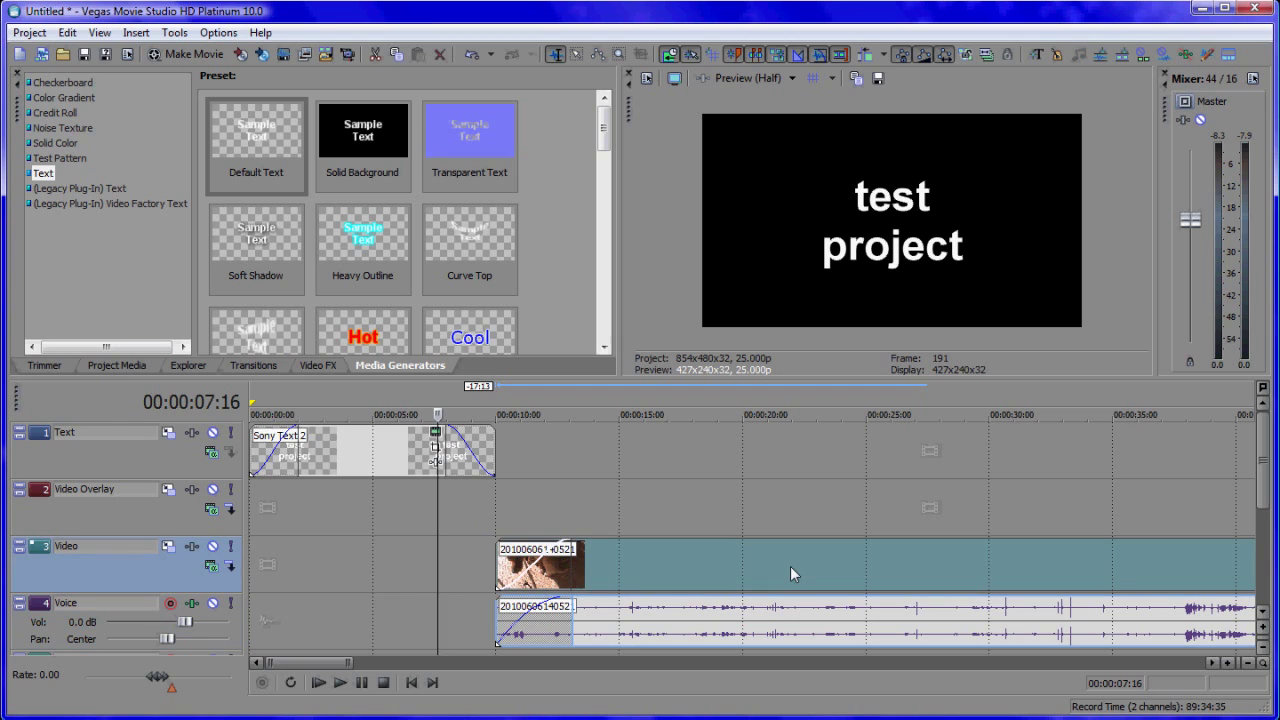
pyautogui.moveTo(790, 570); pyautogui.dragTo(740, 567)
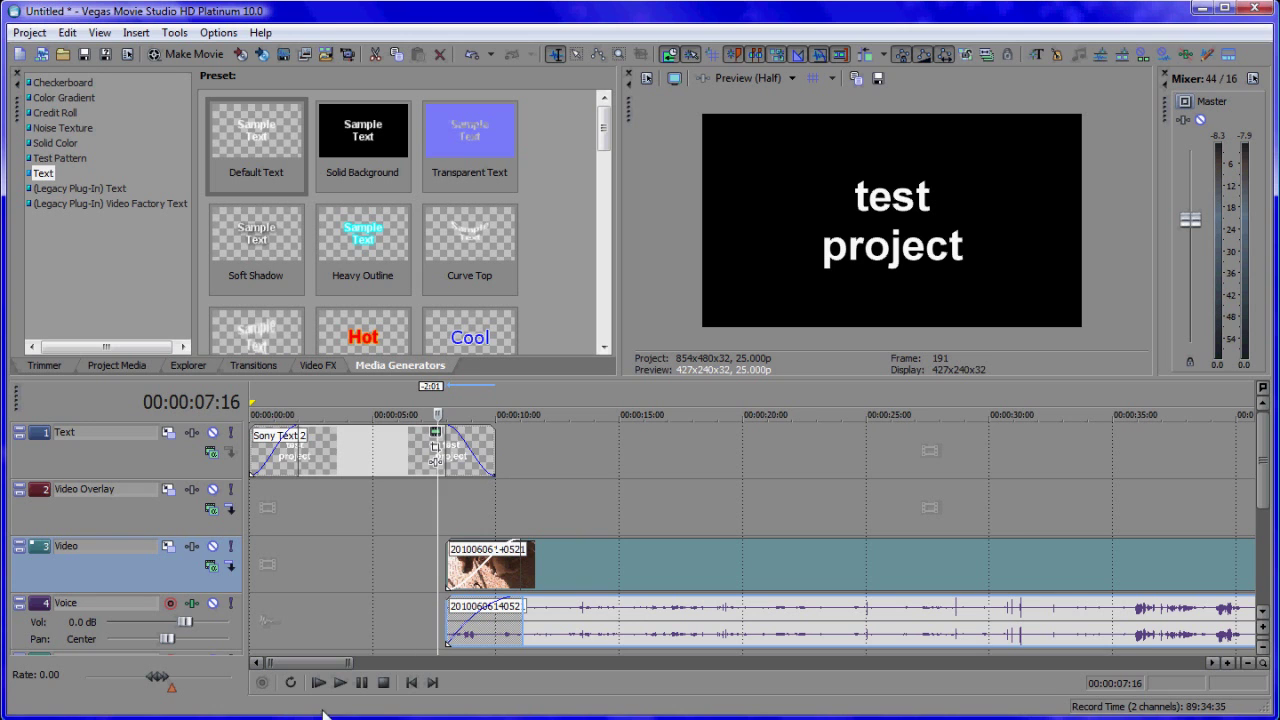
pyautogui.click(341, 683)
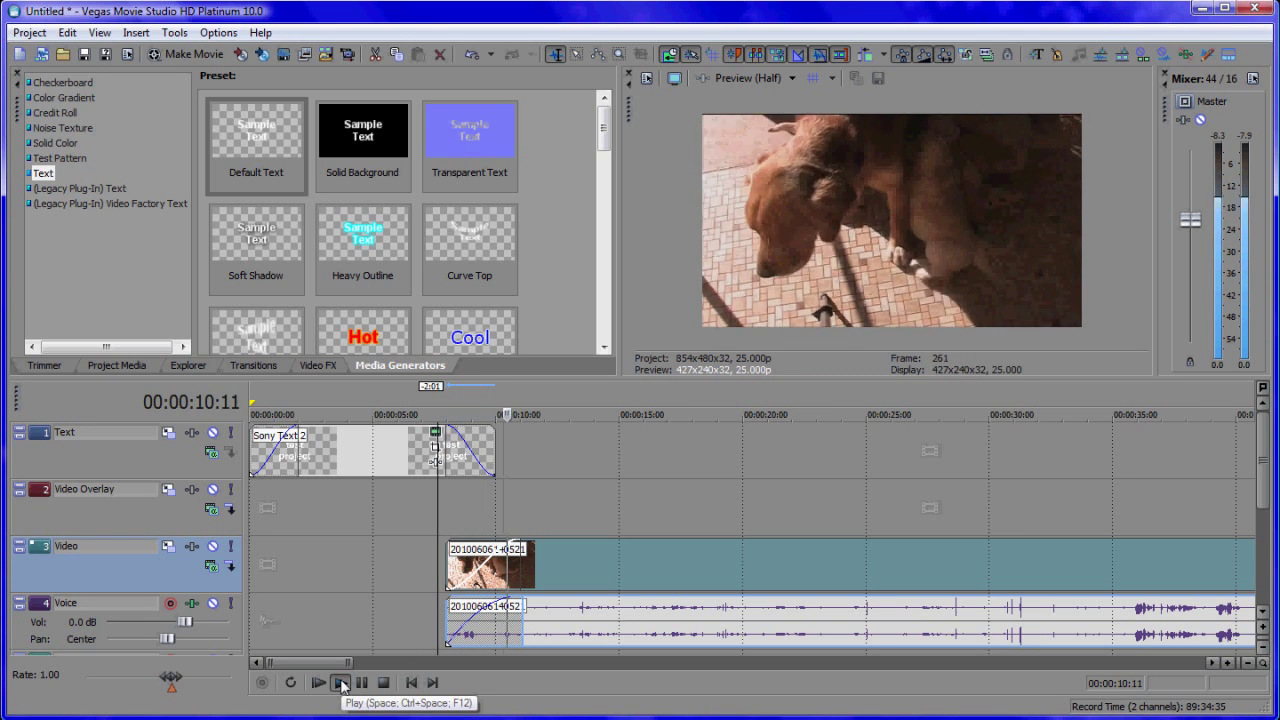
pyautogui.click(382, 683)
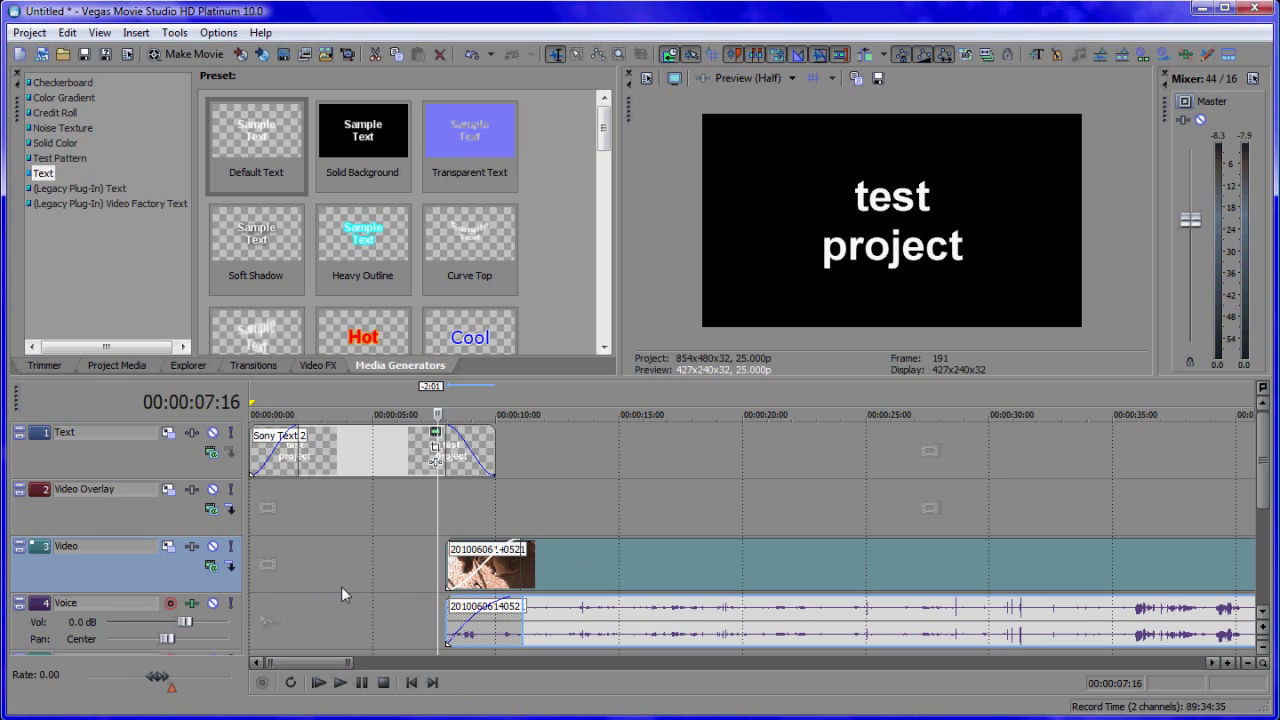
pyautogui.click(366, 456)
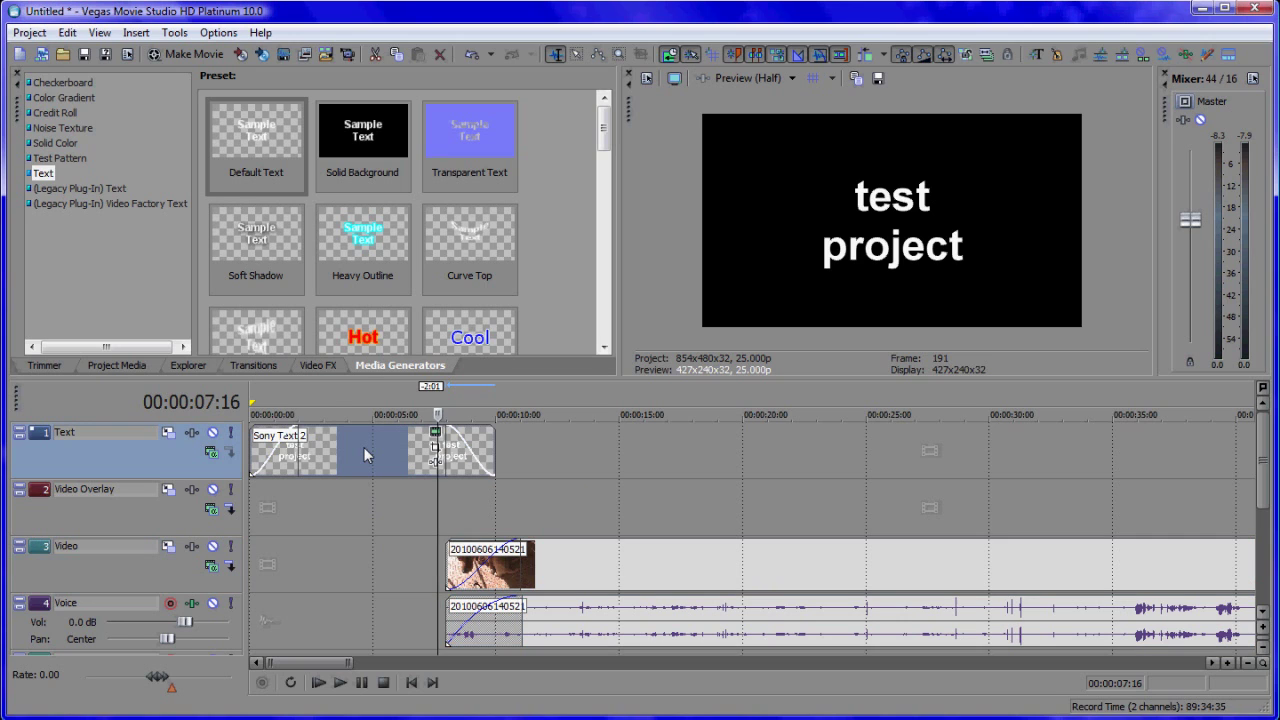
pyautogui.moveTo(366, 456); pyautogui.dragTo(366, 560)
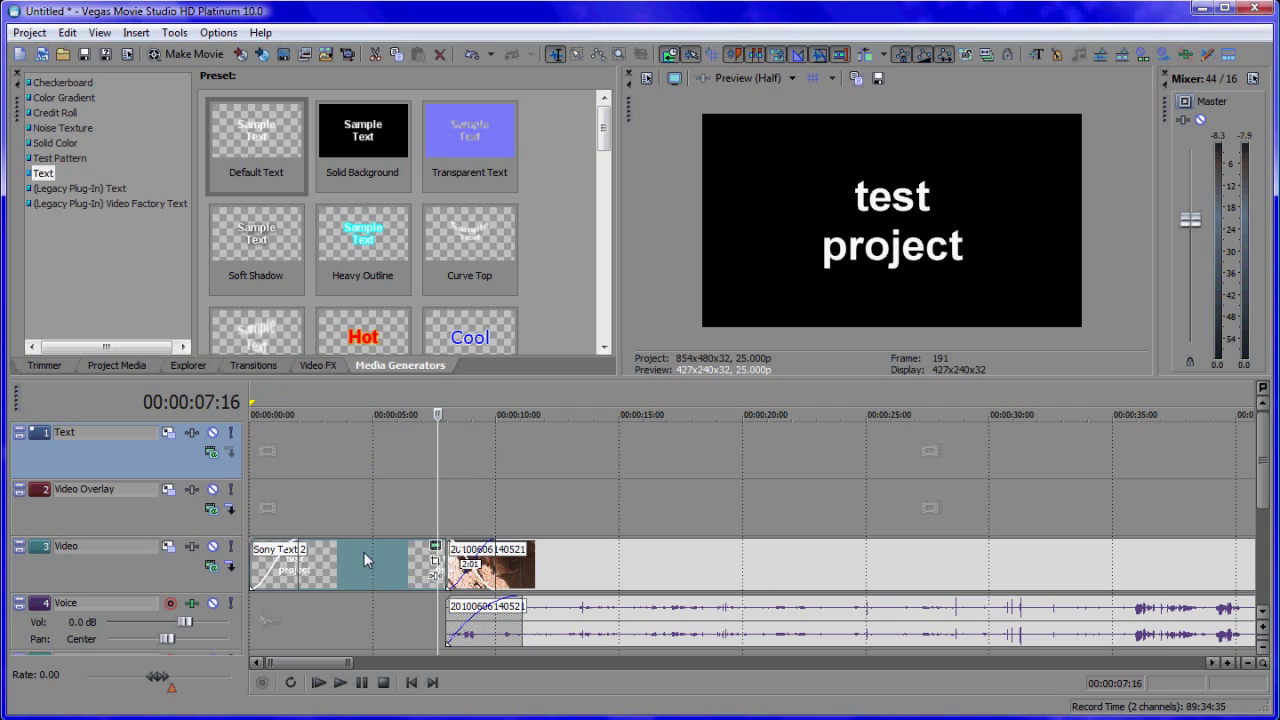
pyautogui.click(341, 683)
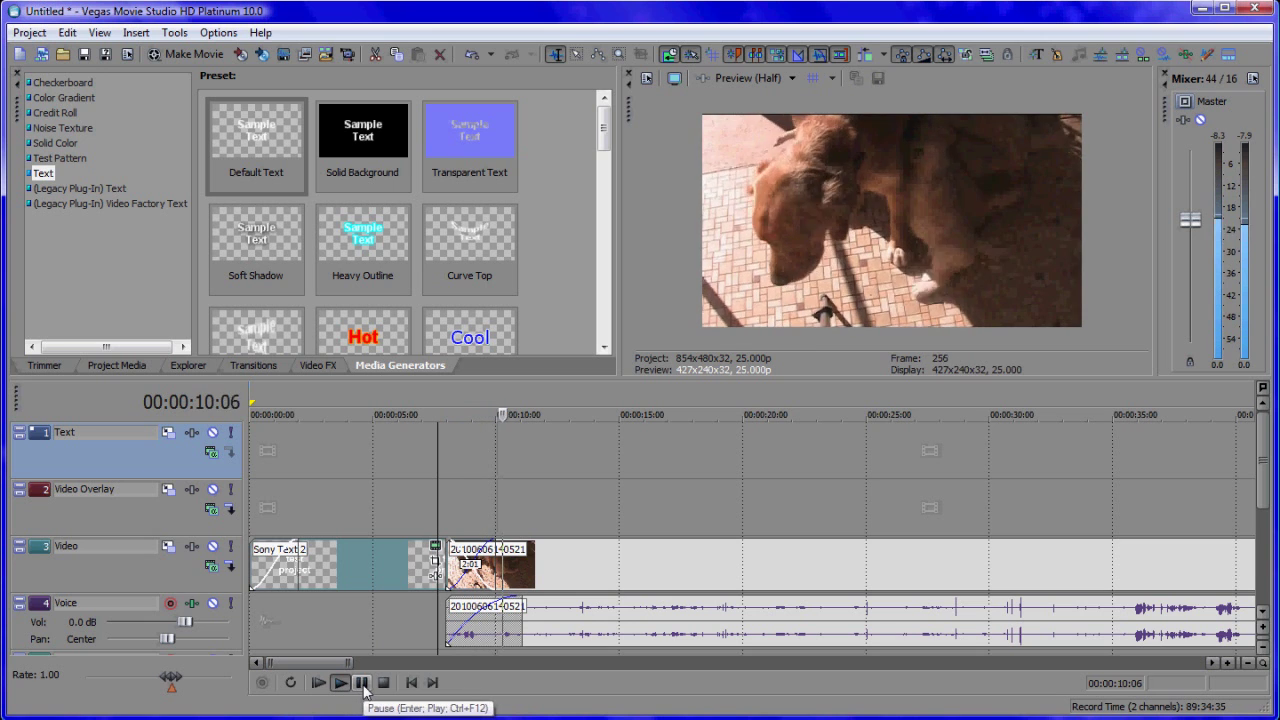
pyautogui.click(362, 683)
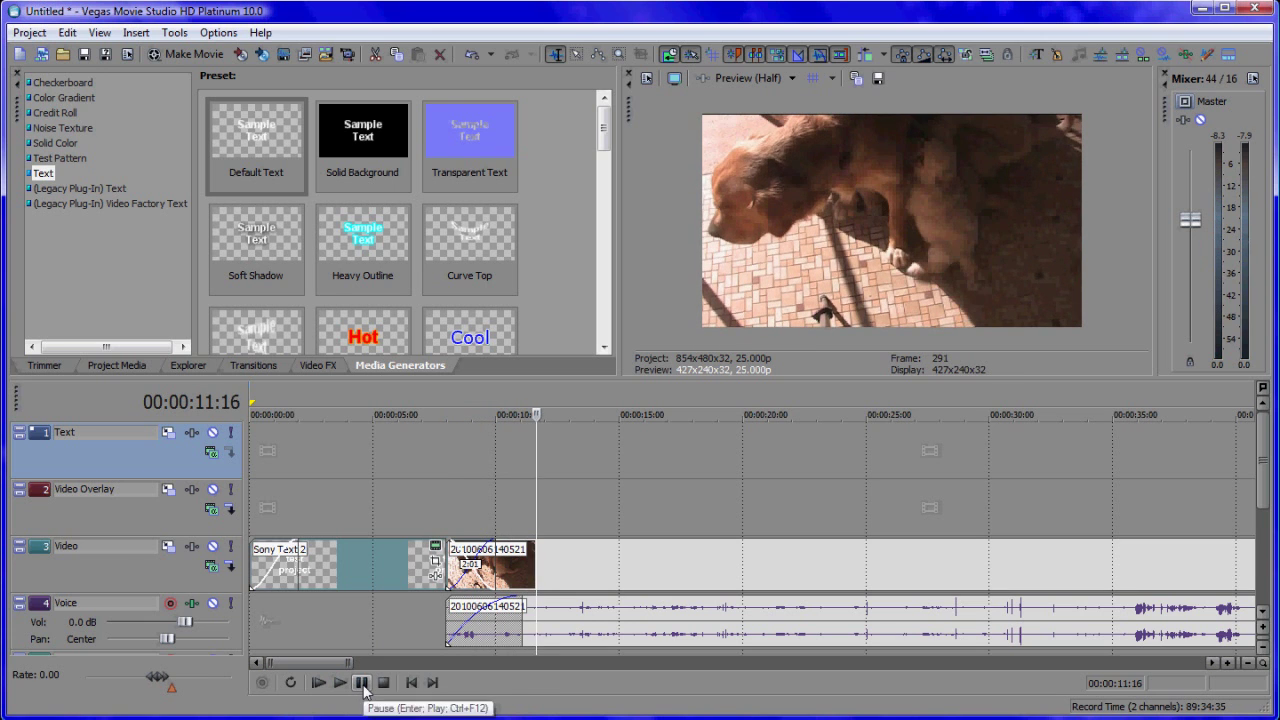
# Apply the NewBlue 3D Pizza Boxes MSPS transition preset Box Stack Left to the overlap of text and clip, and play it back
pyautogui.click(253, 365)
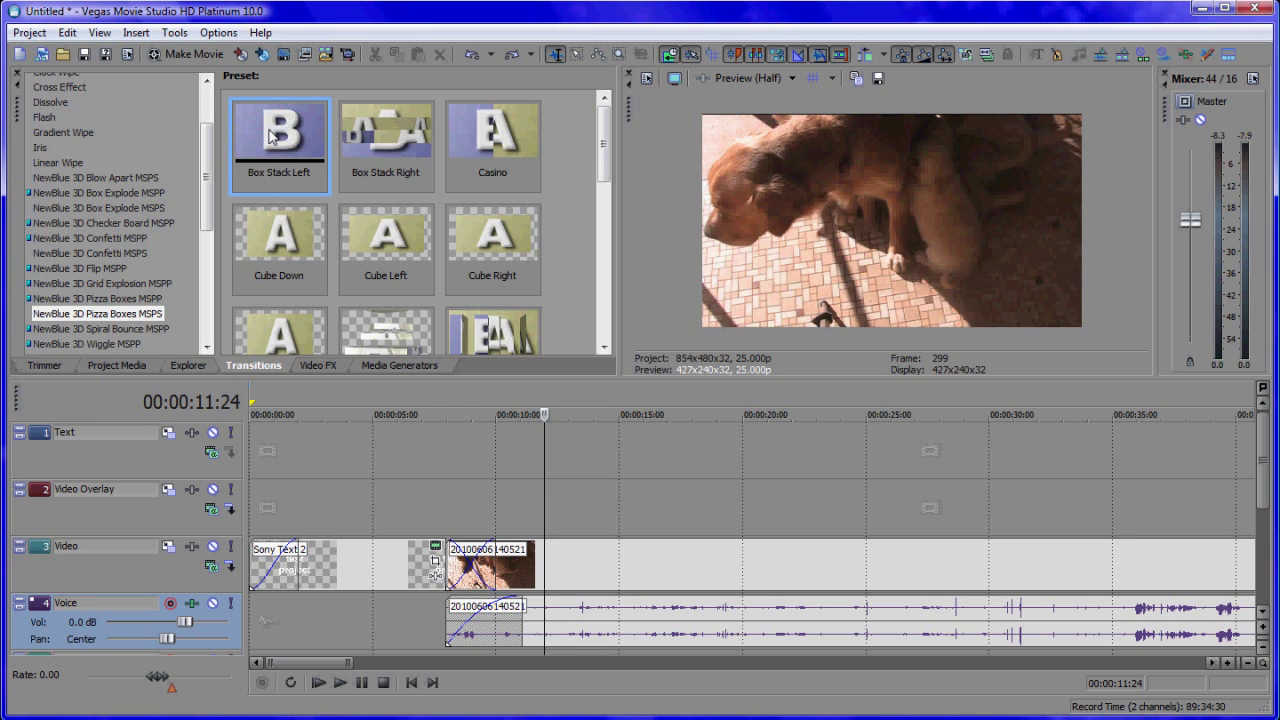
pyautogui.moveTo(270, 137); pyautogui.dragTo(476, 568)
pyautogui.click(551, 204)
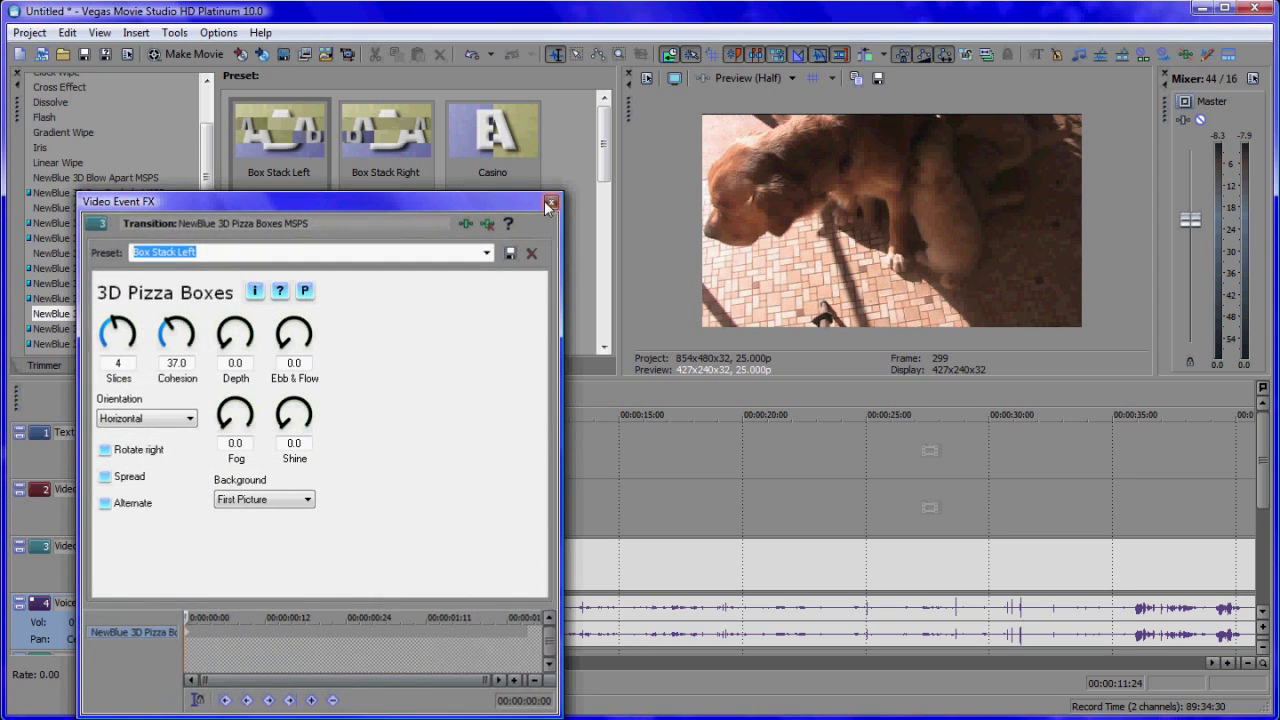
pyautogui.click(437, 612)
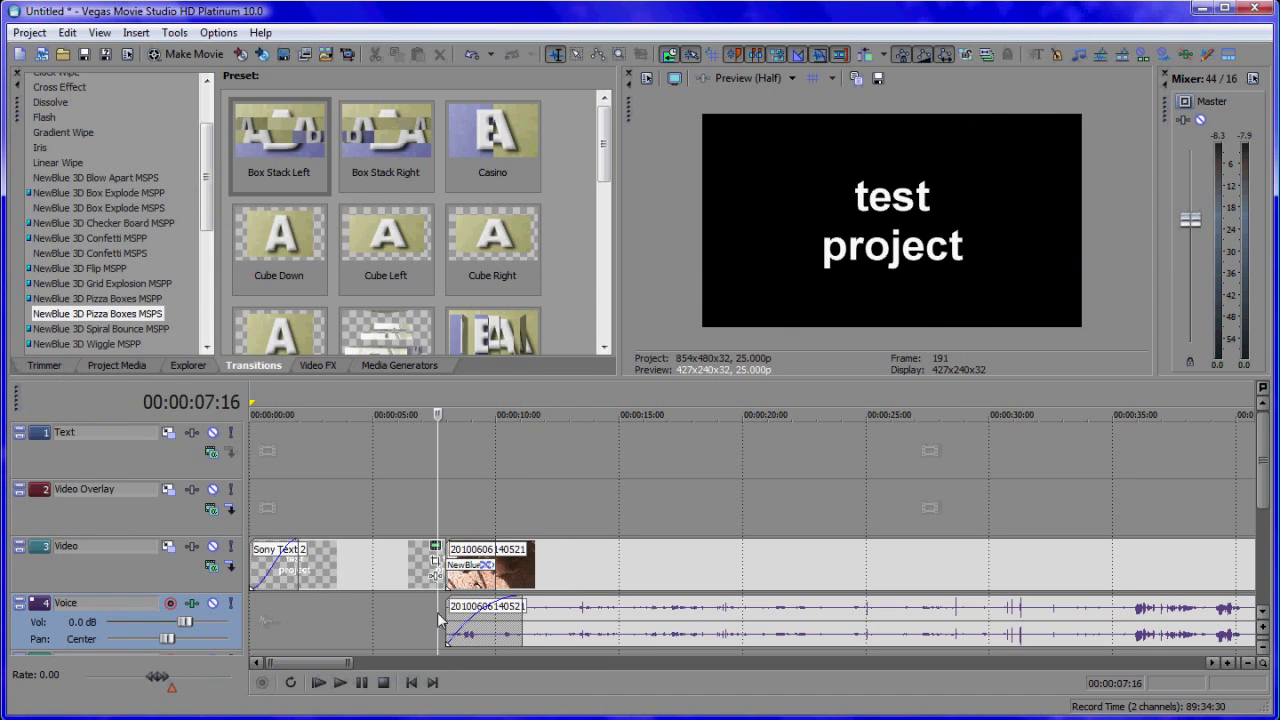
pyautogui.click(341, 684)
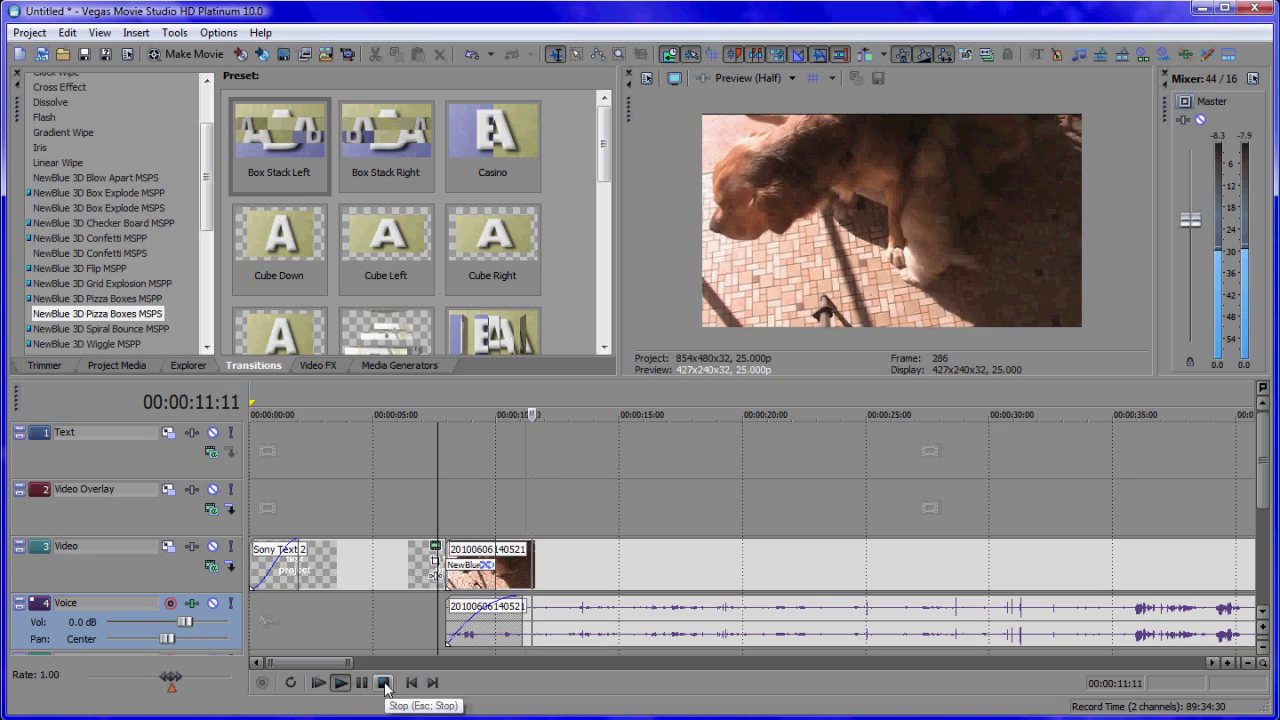
pyautogui.click(383, 683)
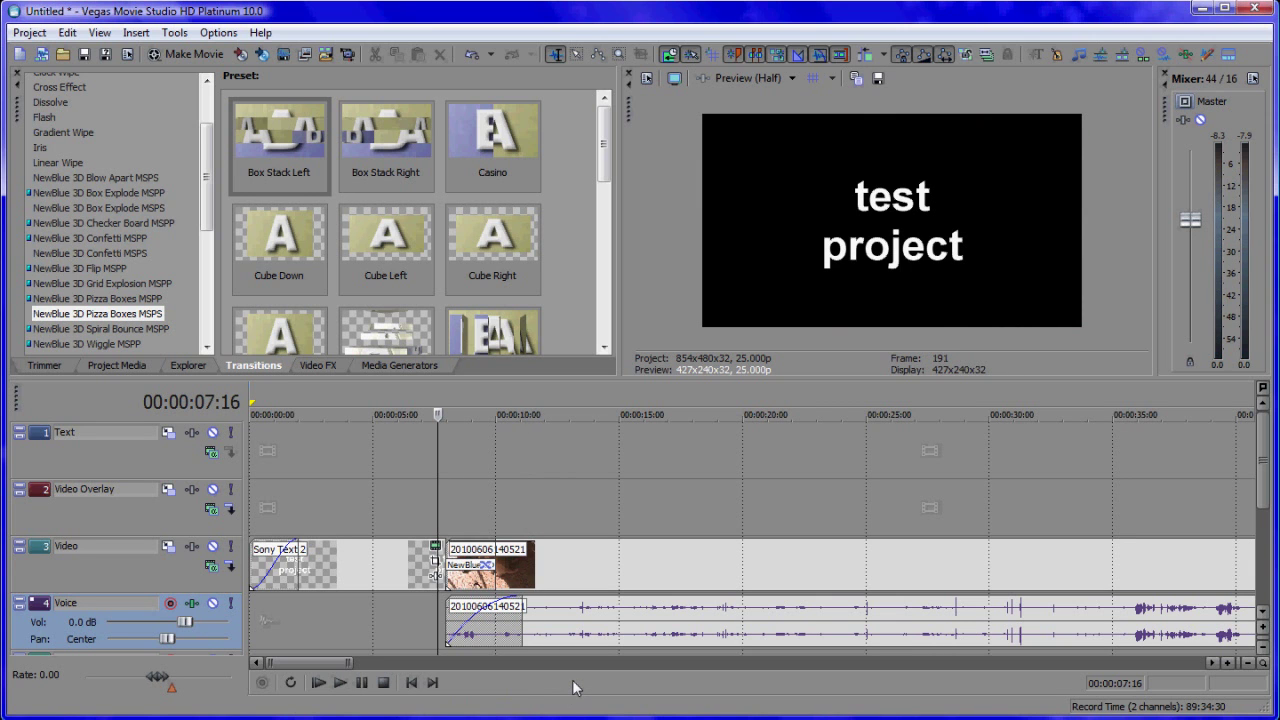